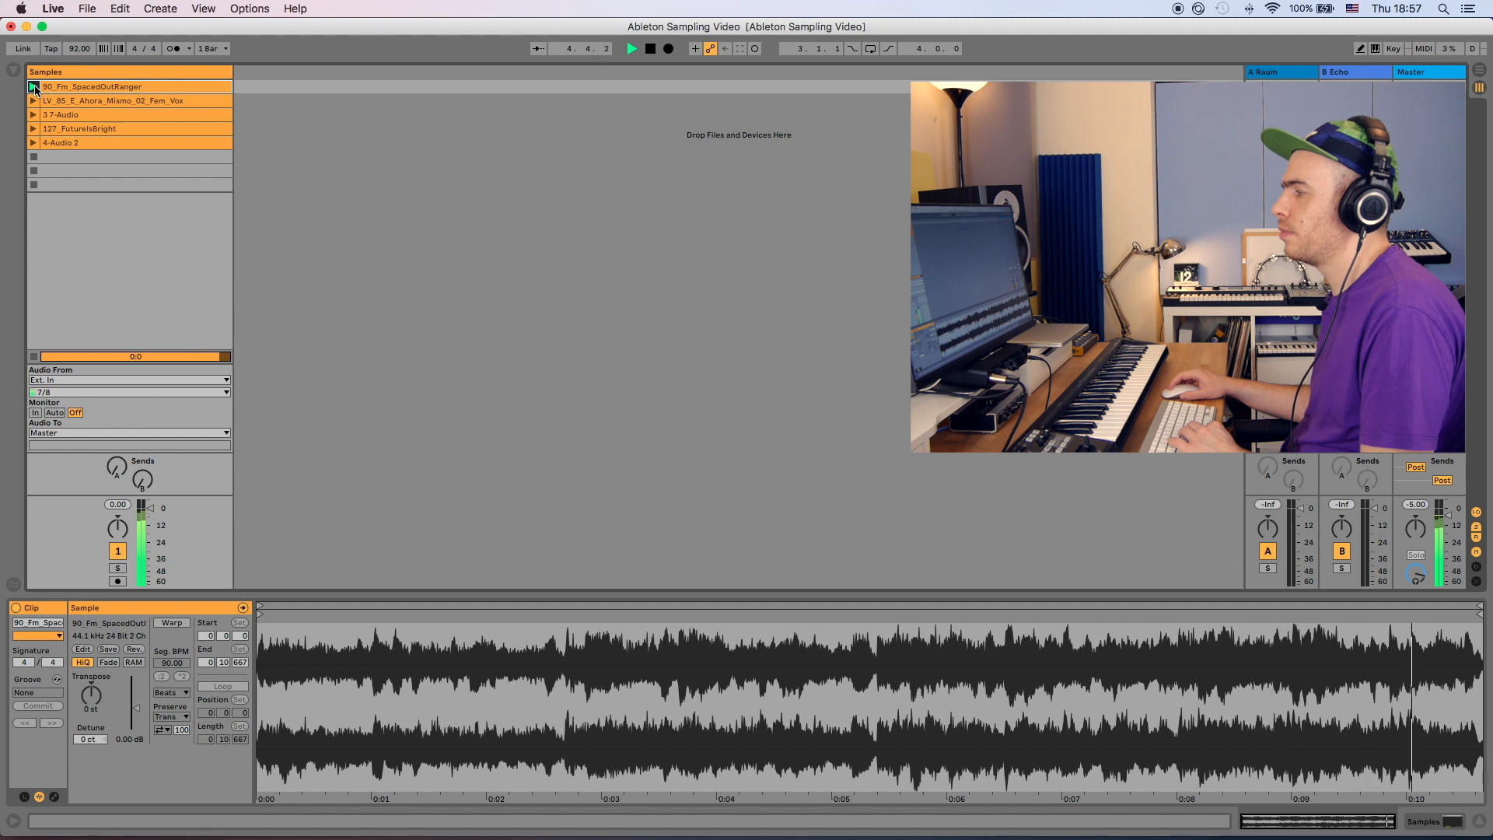
- Audition the LV_85_E_Ahora_Mismo_02_Fem_Vox, 3.7-Audio and 4-Audio 2 clips on the Samples track one after another
{"action": "key", "text": "space"}
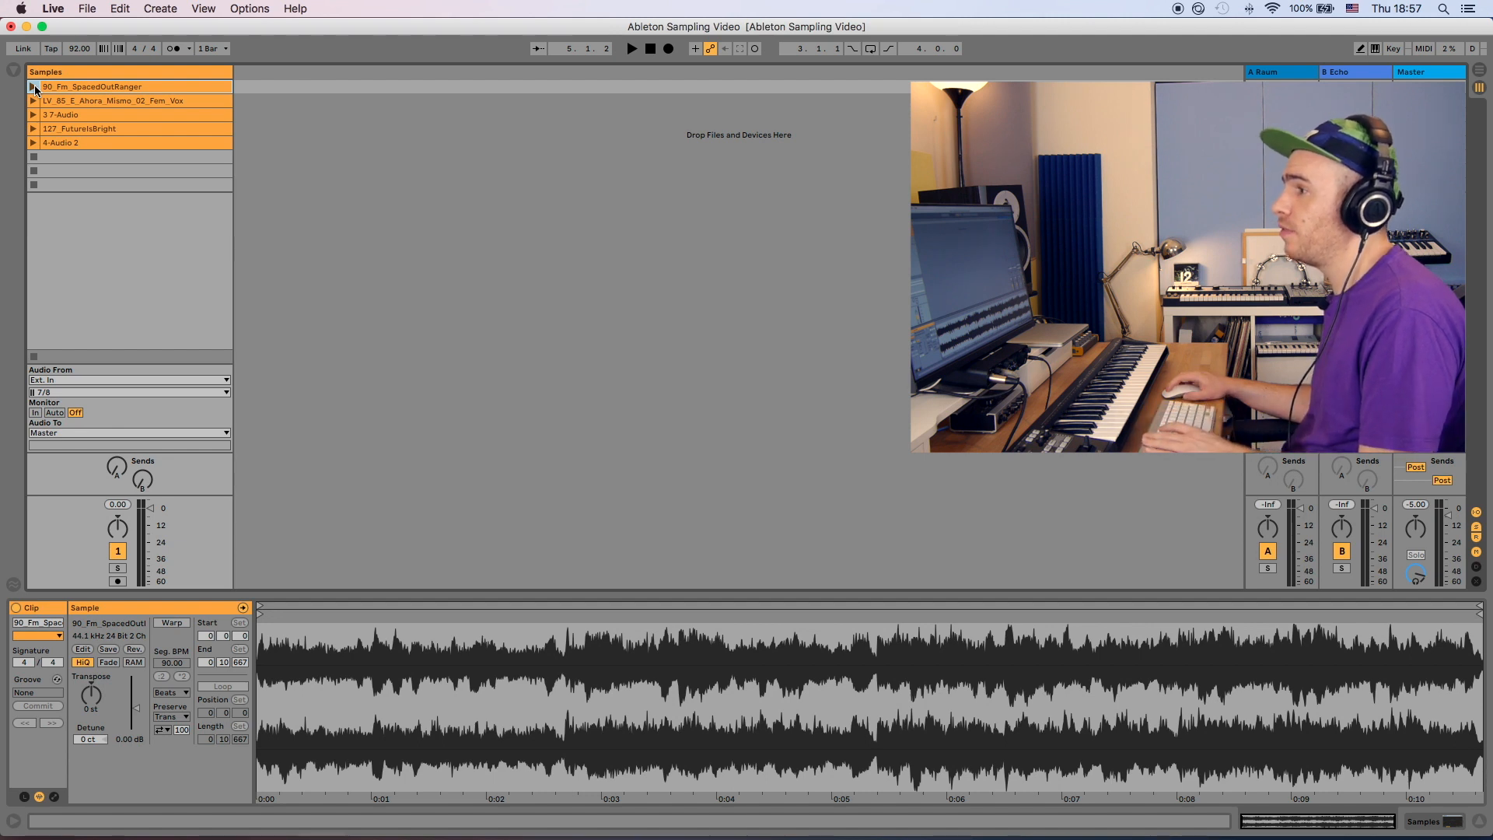
{"action": "left_click", "coordinate": [67, 102]}
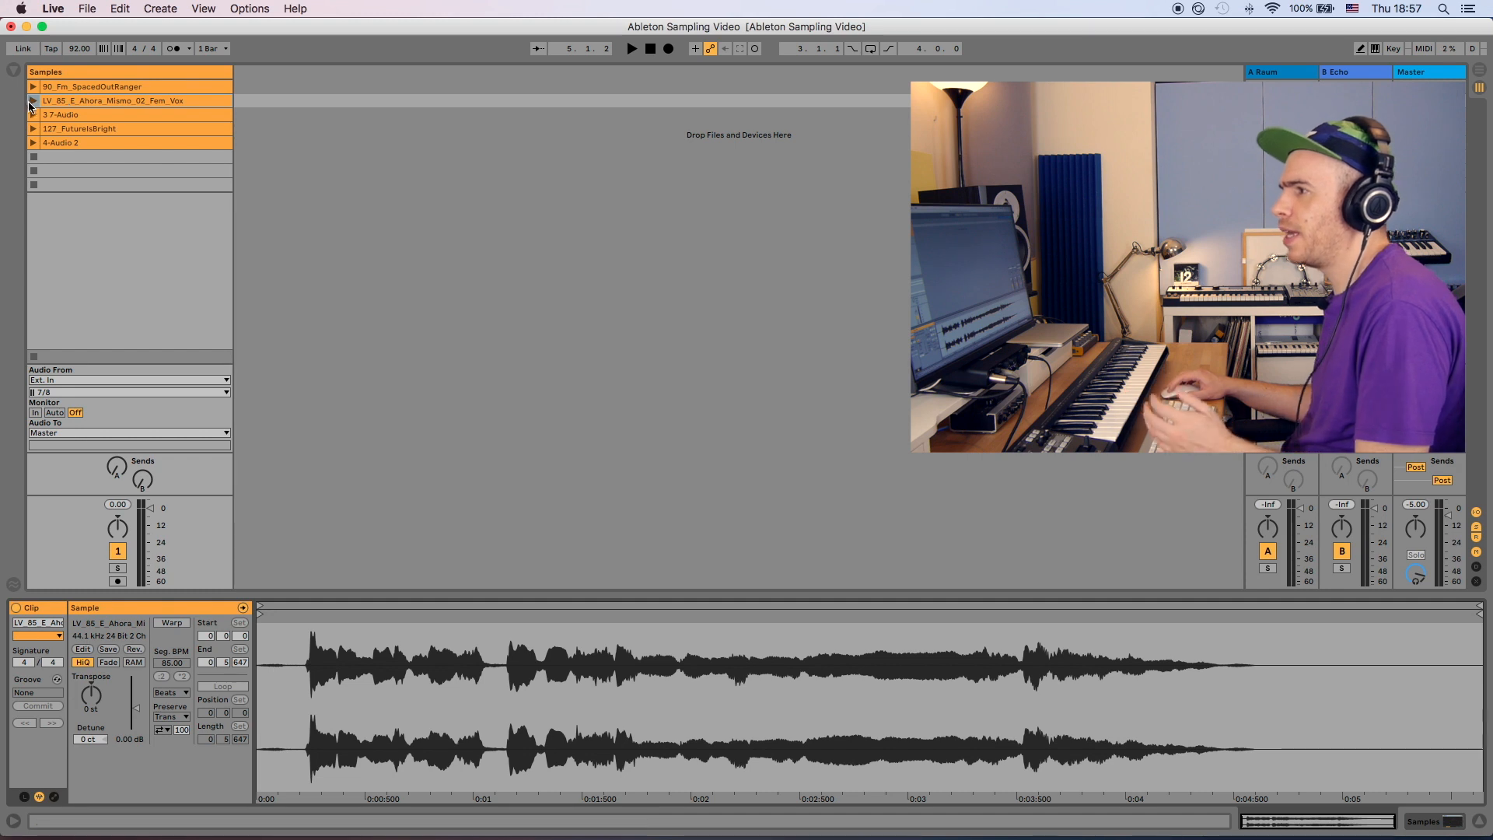
{"action": "left_click", "coordinate": [34, 101]}
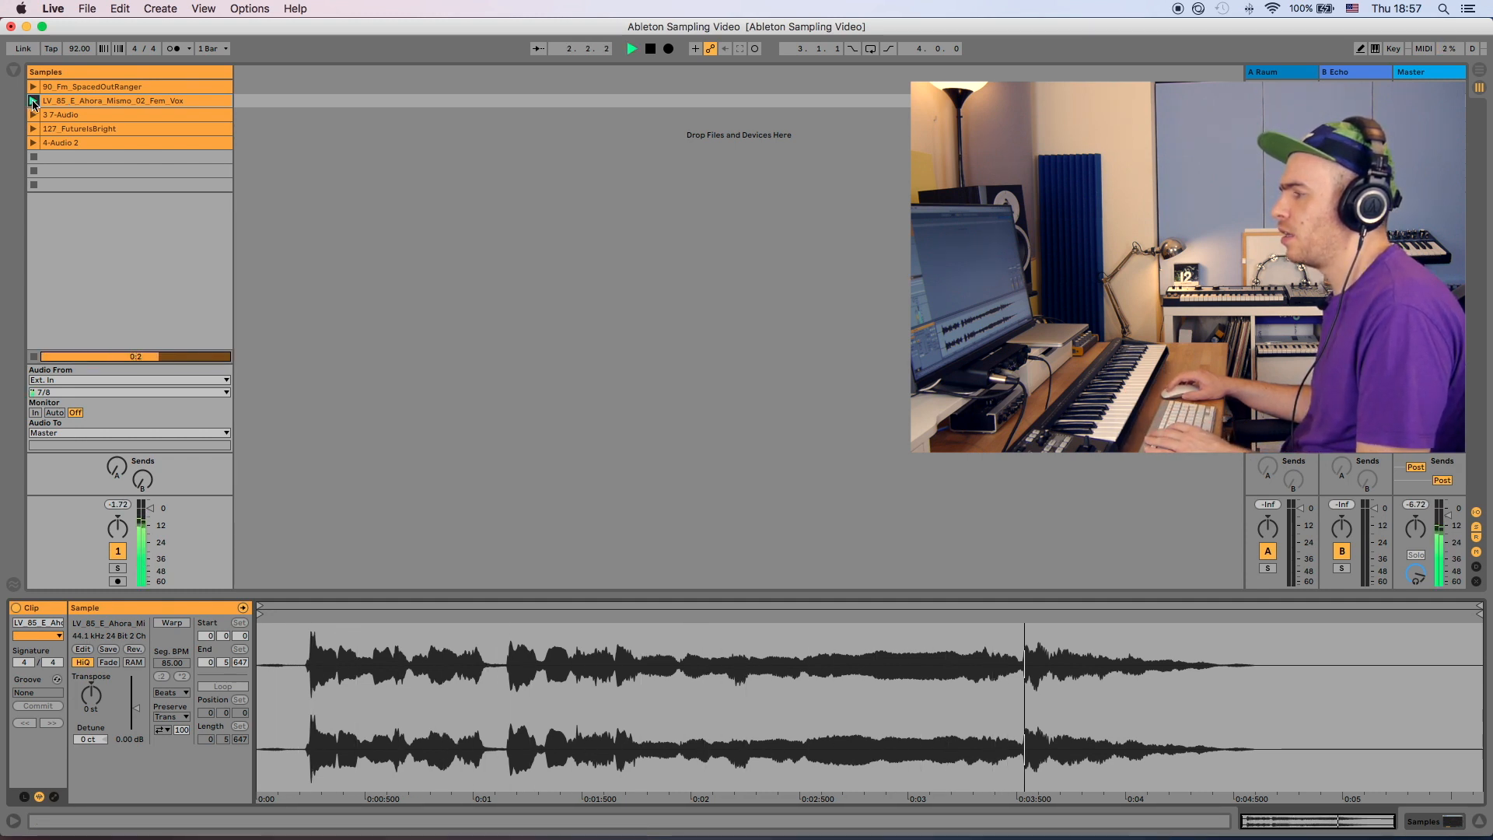
{"action": "left_click", "coordinate": [65, 117]}
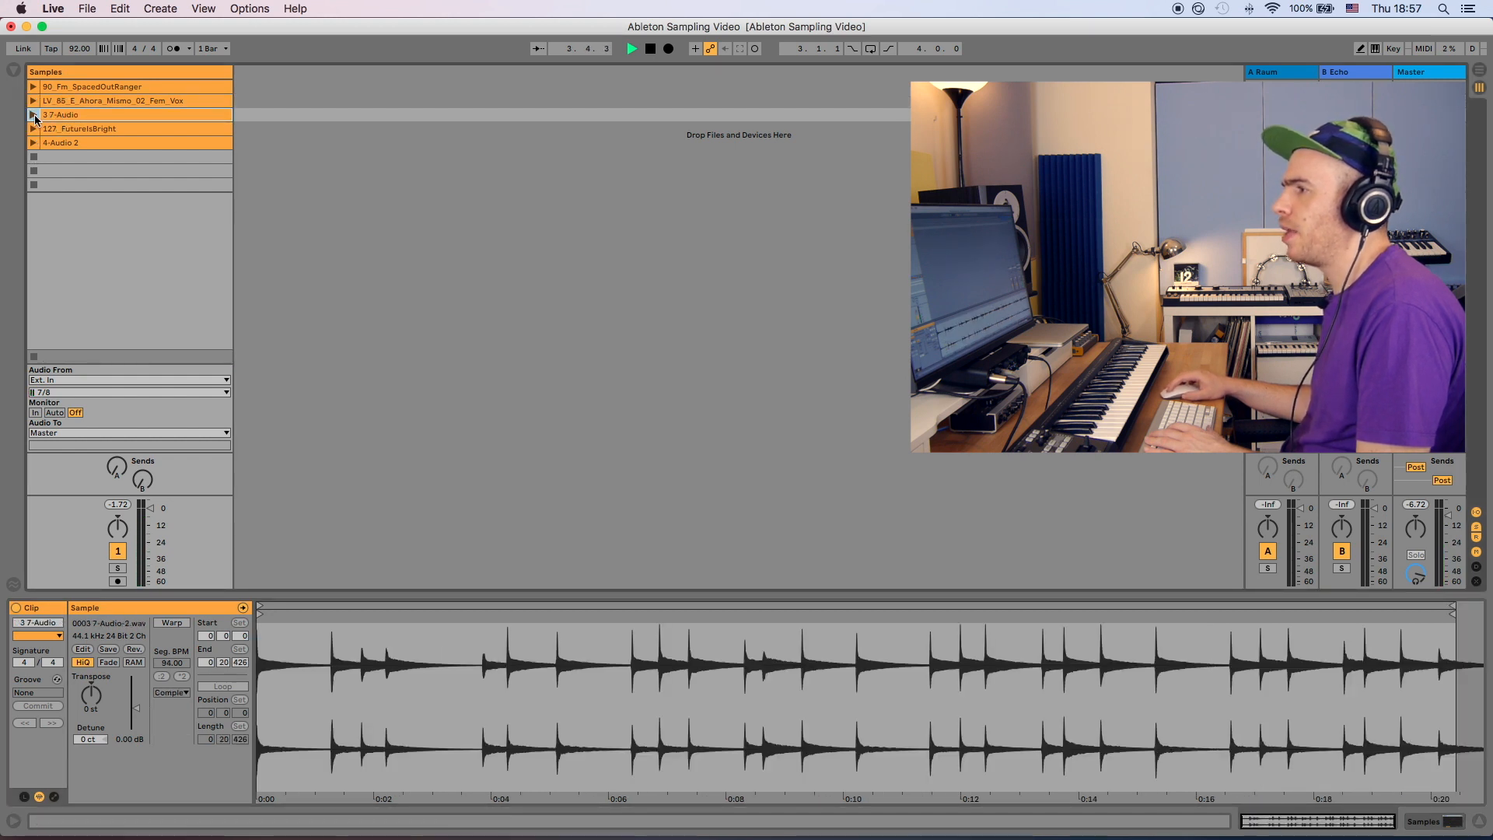
{"action": "left_click", "coordinate": [34, 117]}
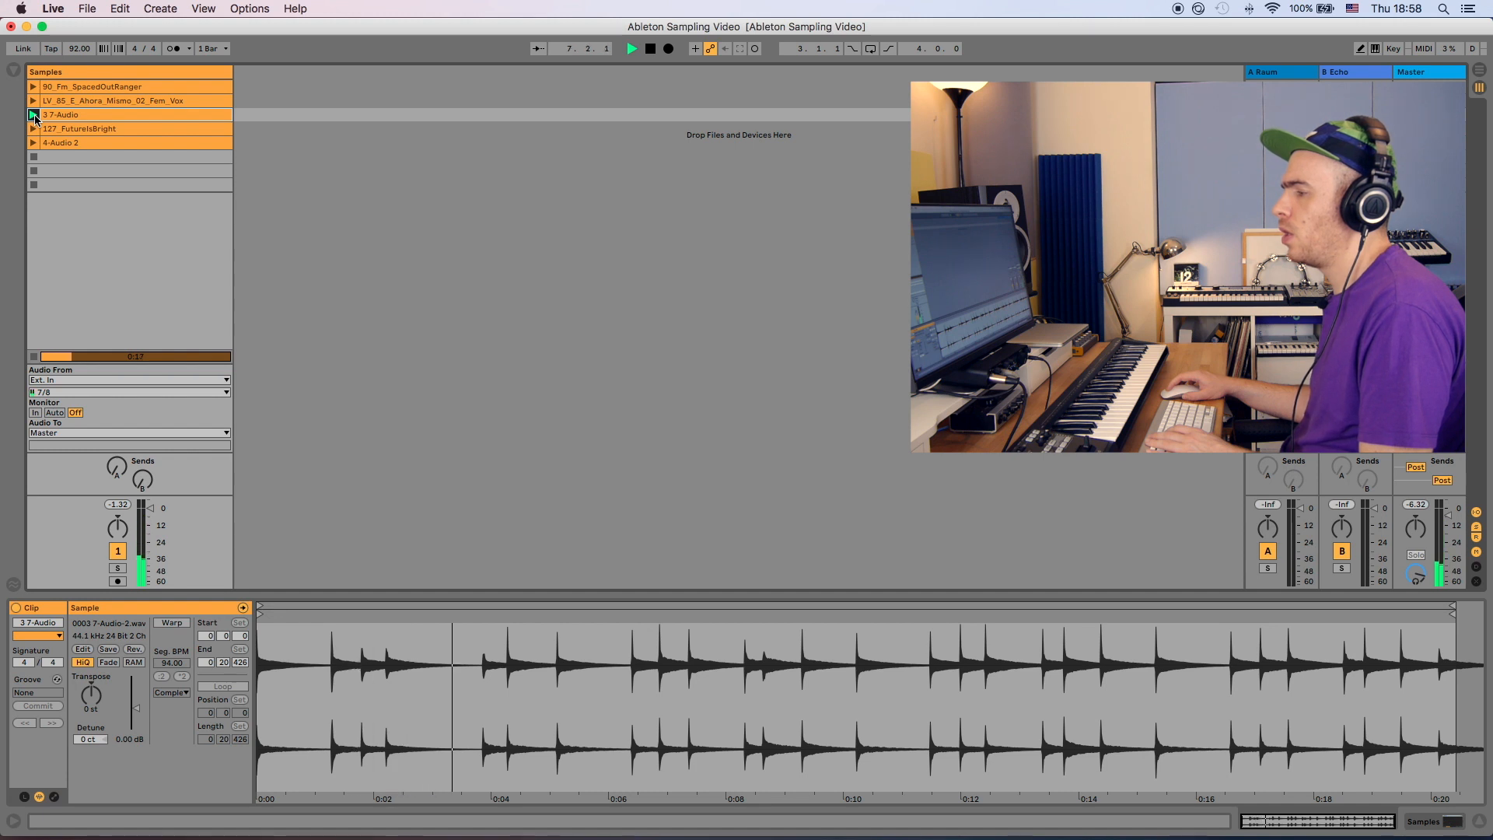
{"action": "left_click", "coordinate": [76, 142]}
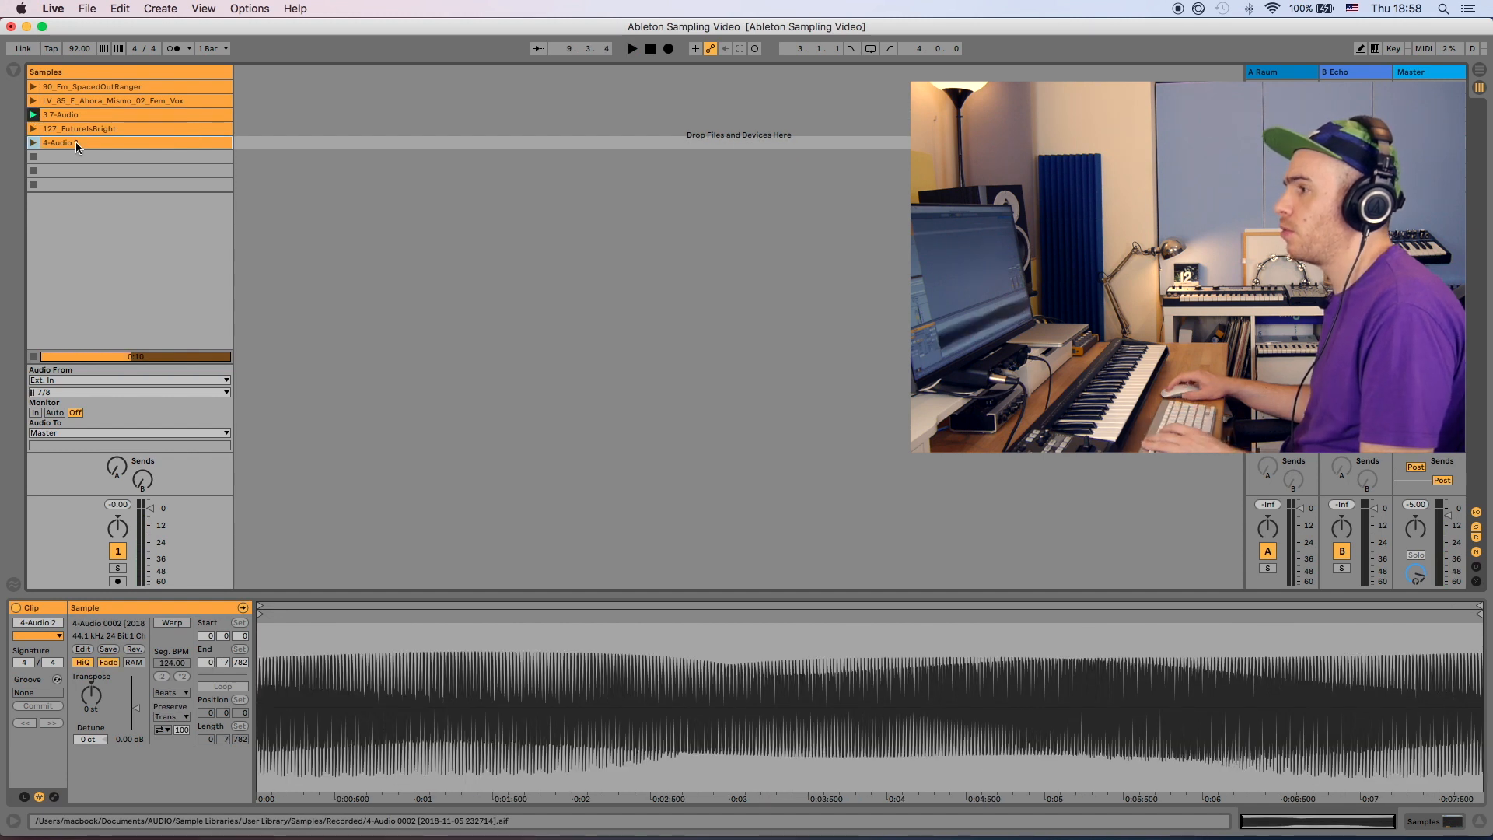
{"action": "left_click", "coordinate": [34, 143]}
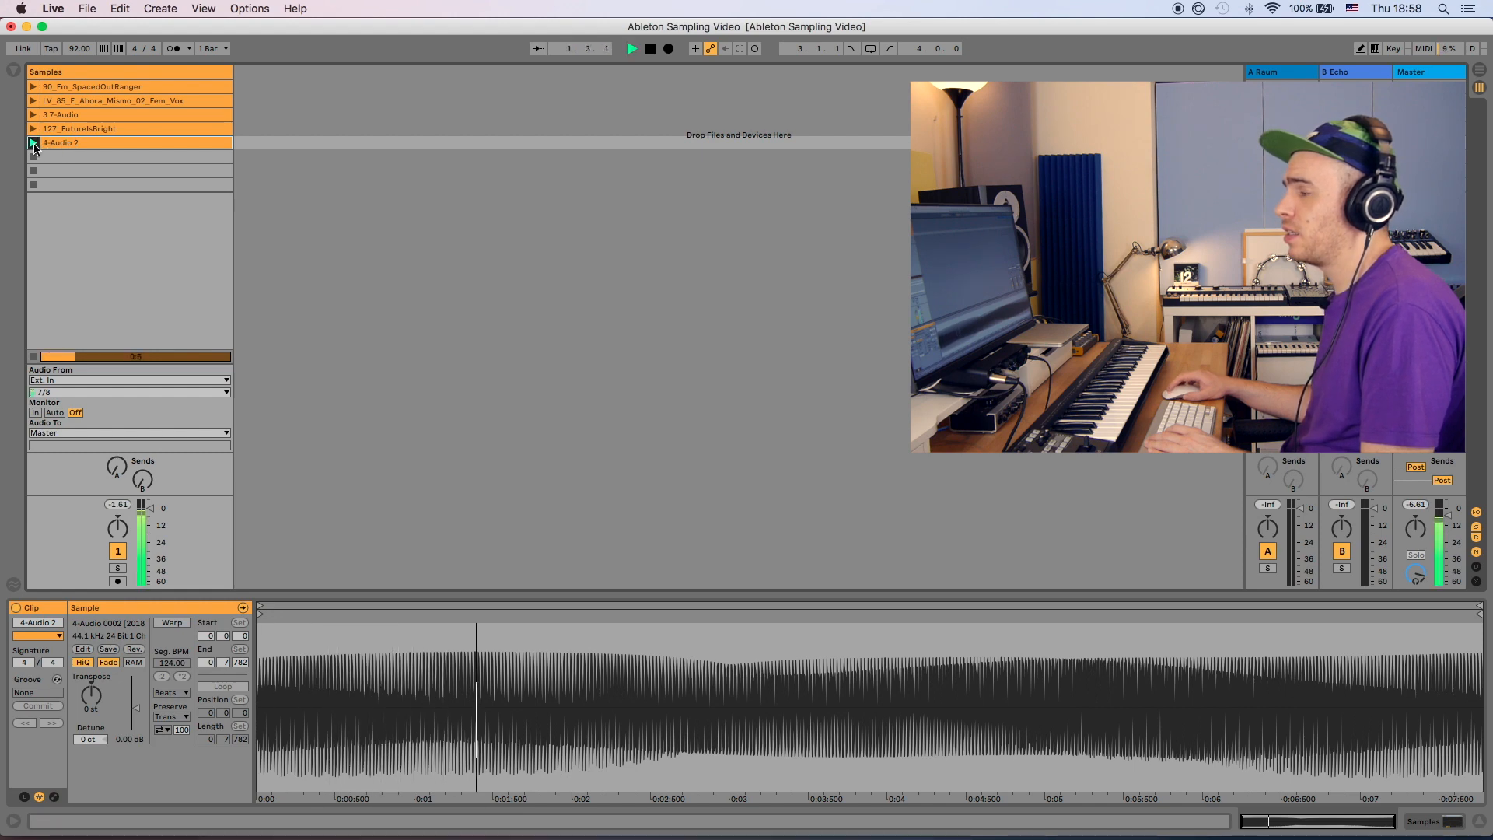
- Insert a new MIDI track with Simpler and load the 90_Fm_SpacedOutRanger sample into it
{"action": "left_click", "coordinate": [83, 88]}
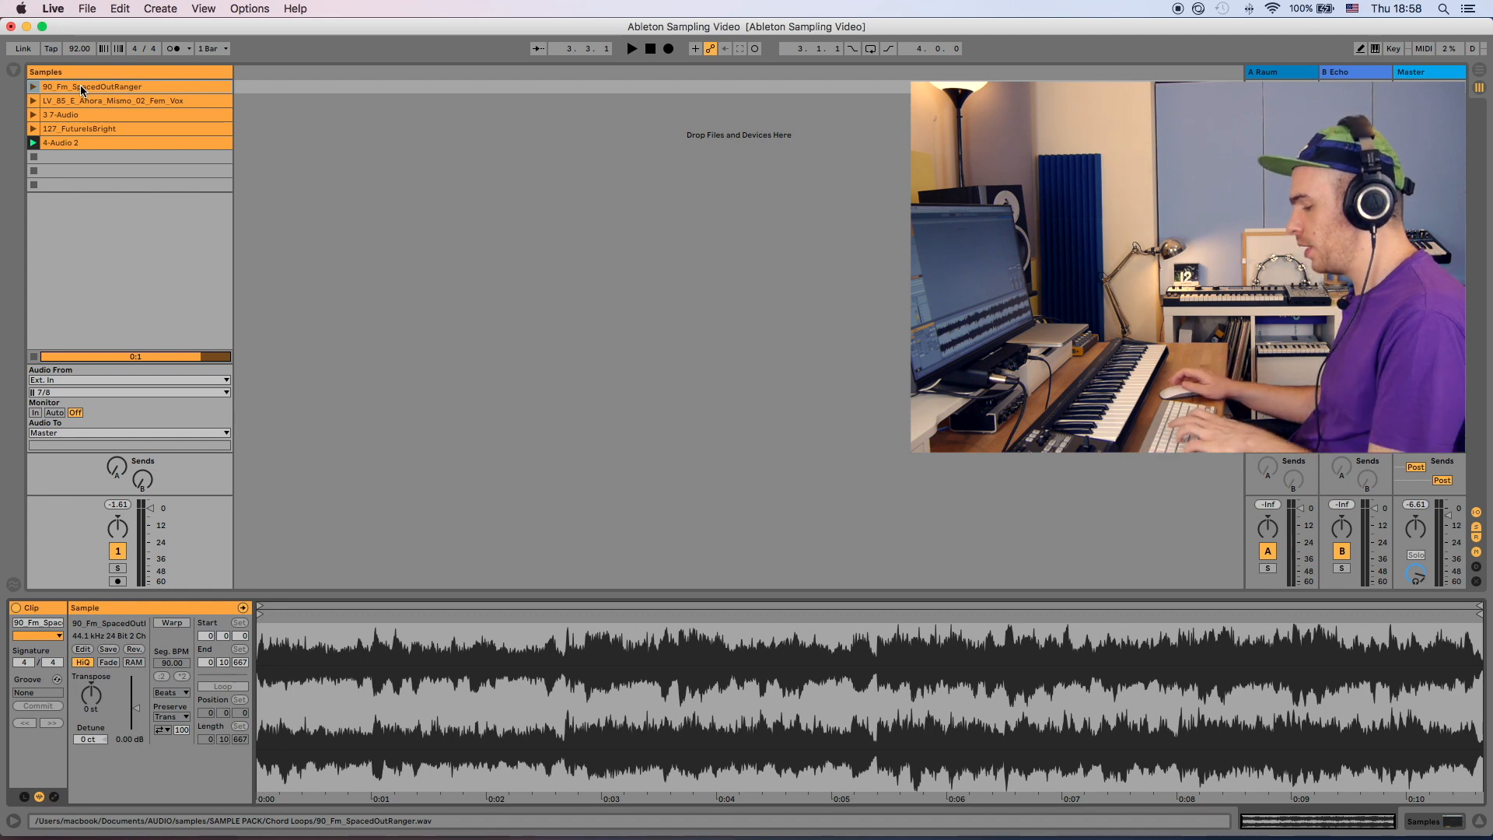
{"action": "key", "text": "super+shift+t"}
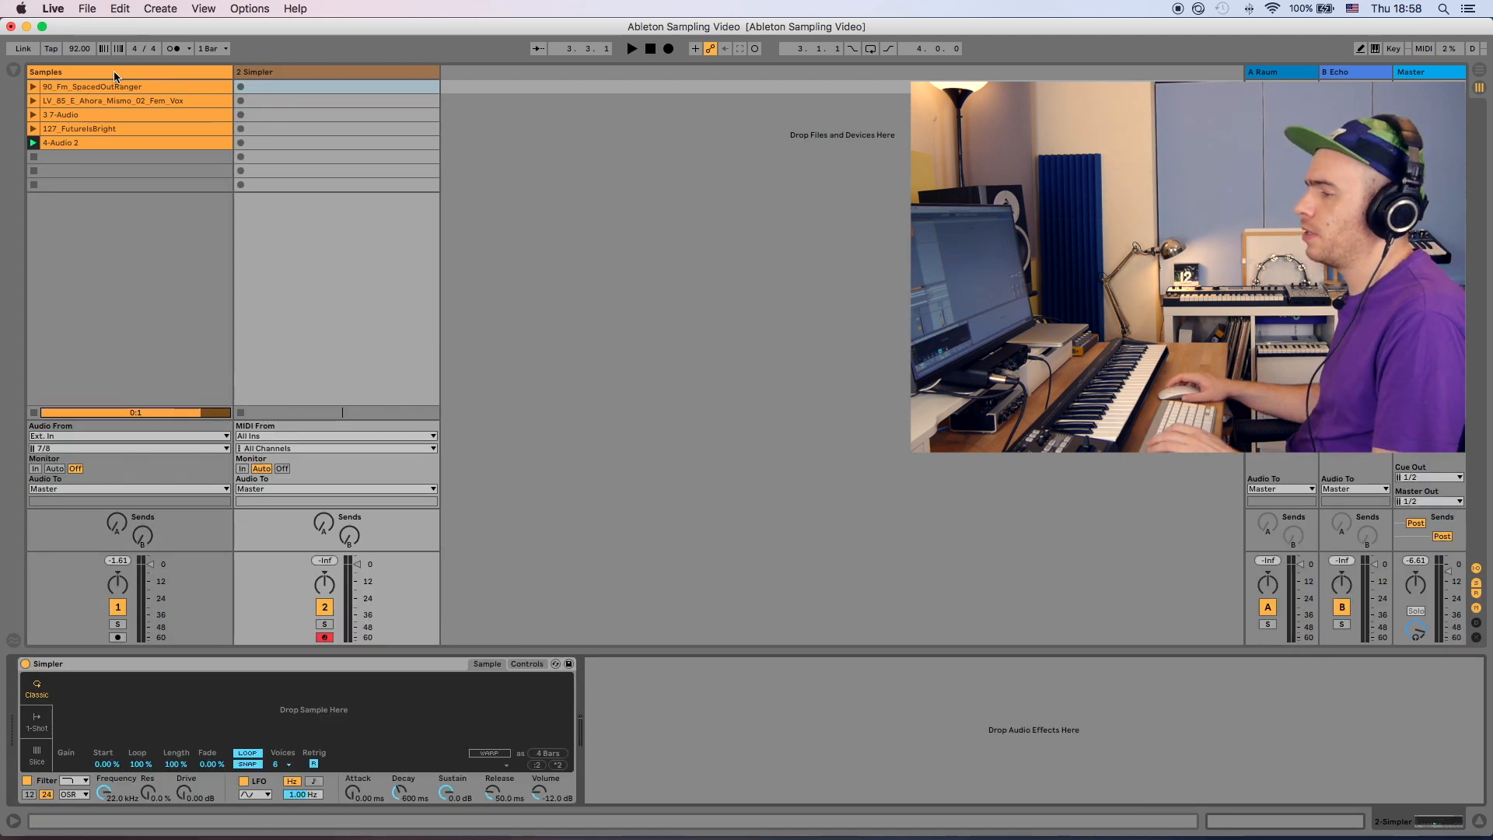
{"action": "left_click_drag", "start_coordinate": [117, 87], "coordinate": [204, 712]}
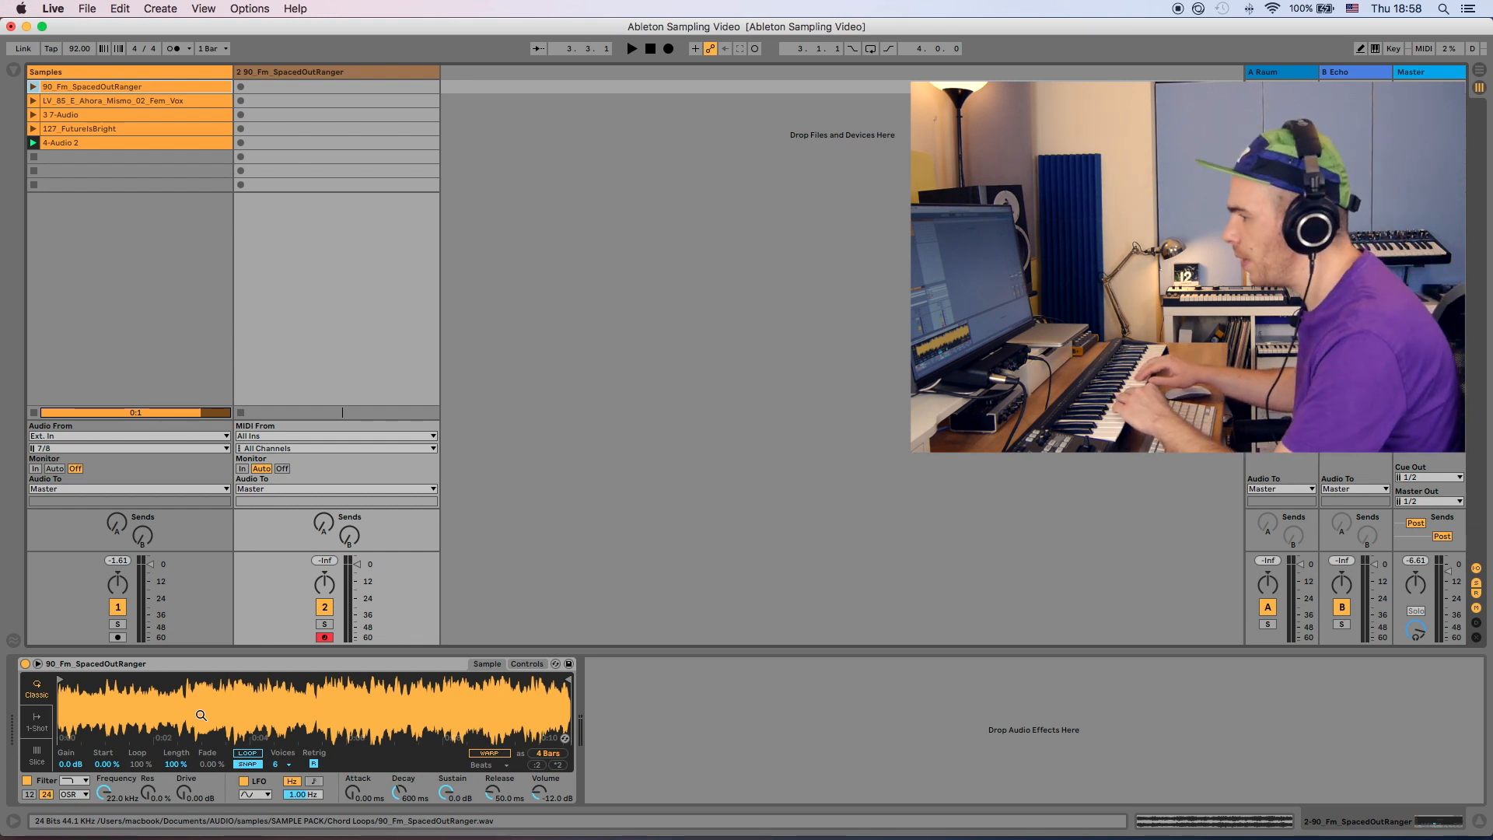
- Turn on warping in Simpler, set the warp mode to Complex, and play the sample
{"action": "left_click", "coordinate": [500, 754]}
{"action": "left_click", "coordinate": [504, 765]}
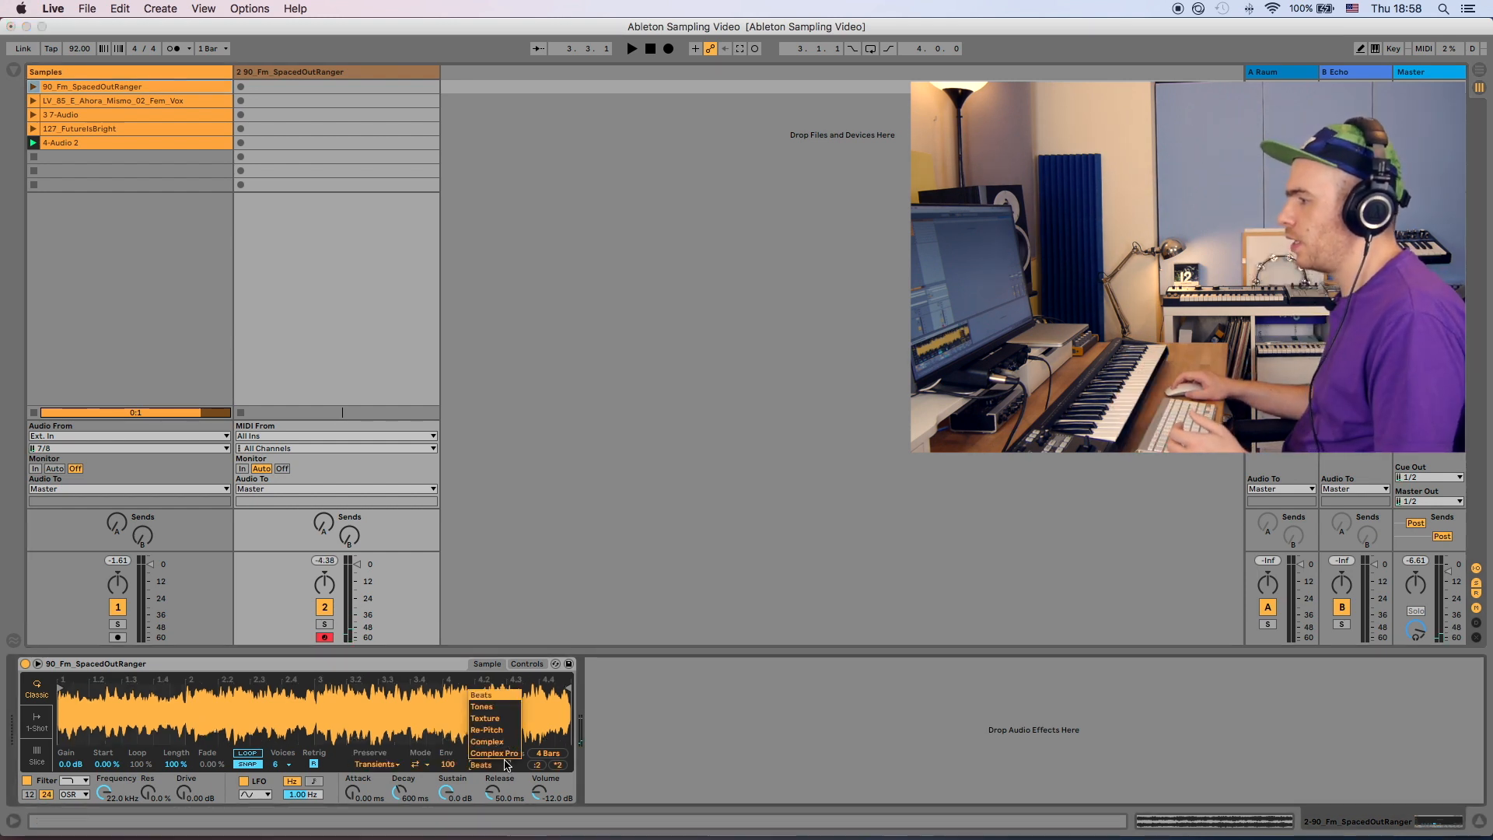
{"action": "left_click", "coordinate": [505, 765]}
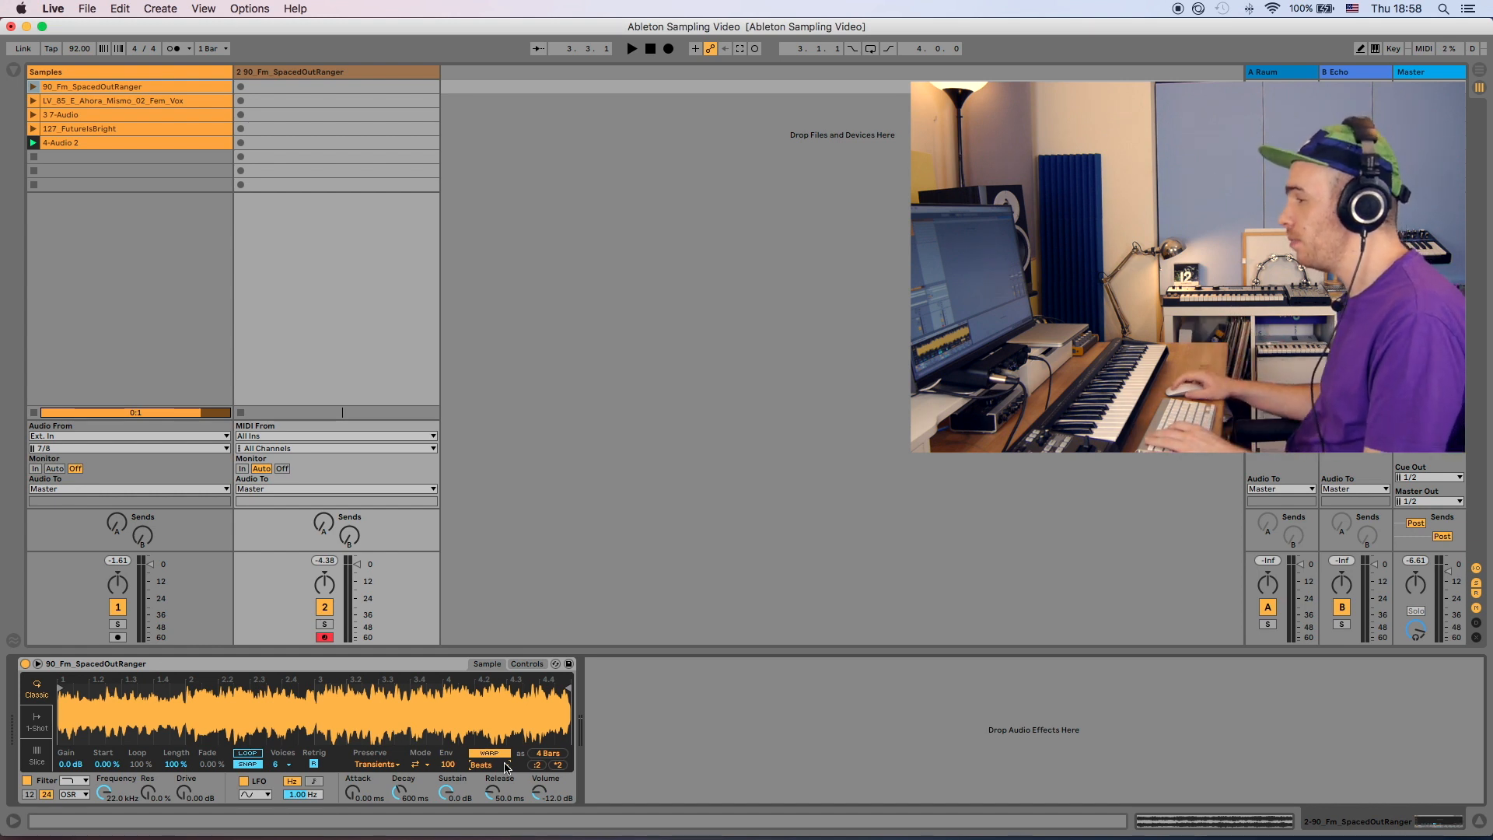
{"action": "left_click", "coordinate": [506, 765]}
{"action": "left_click", "coordinate": [503, 743]}
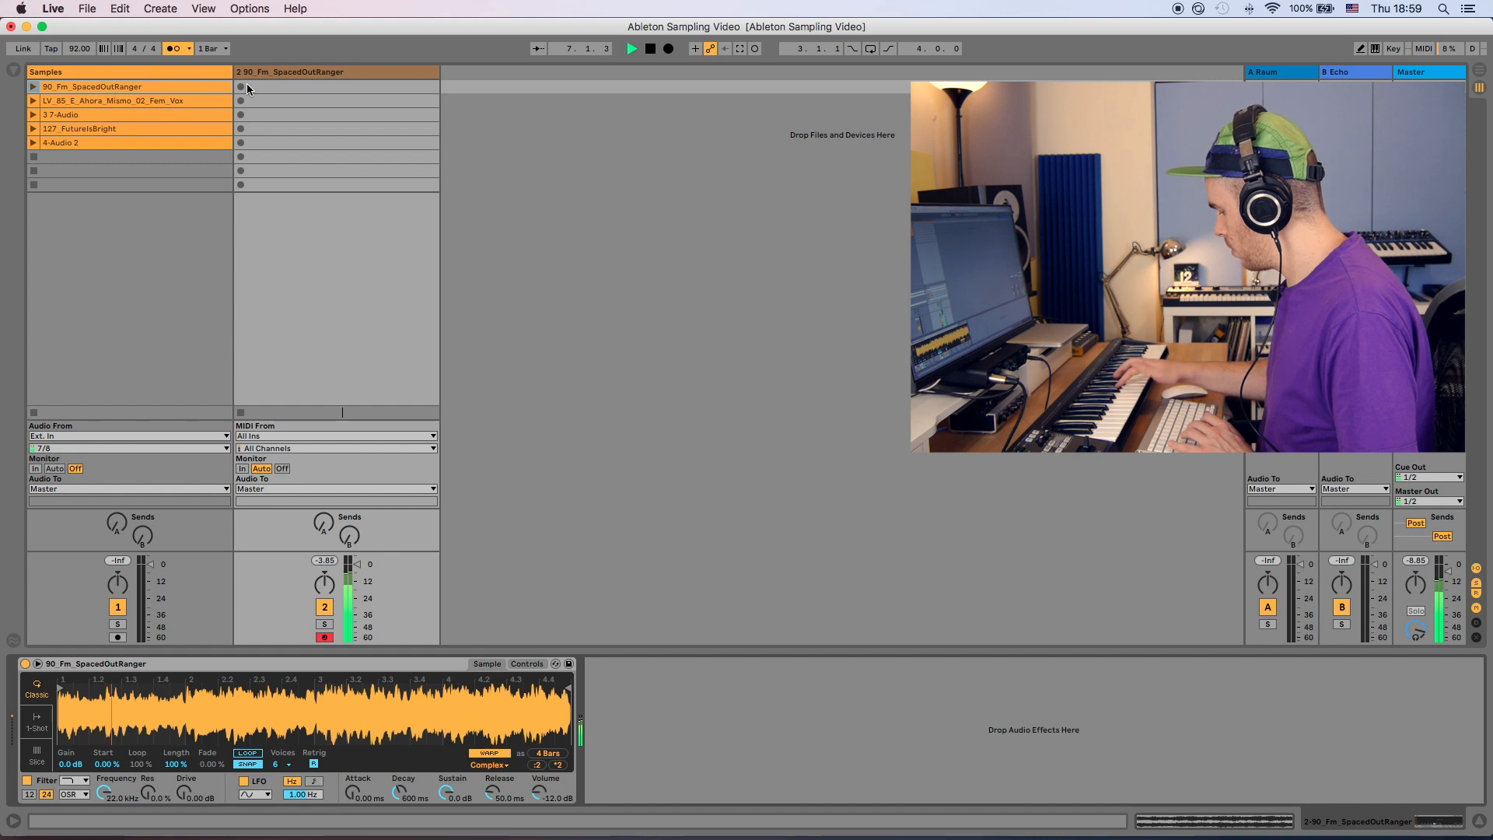
{"action": "key", "text": "space"}
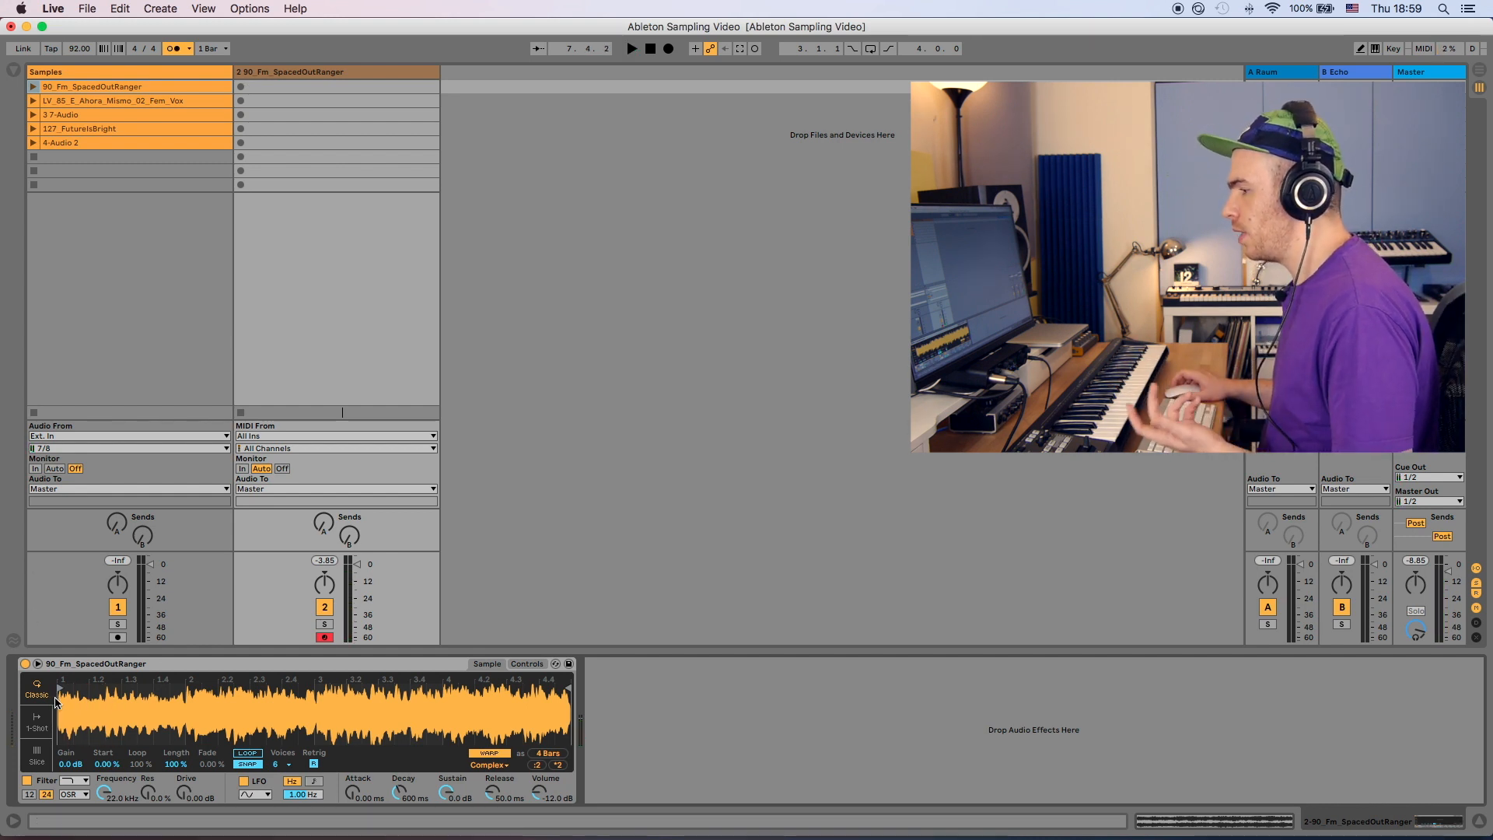
- Switch Simpler to Slice mode and set slicing by Beat
{"action": "left_click", "coordinate": [39, 758]}
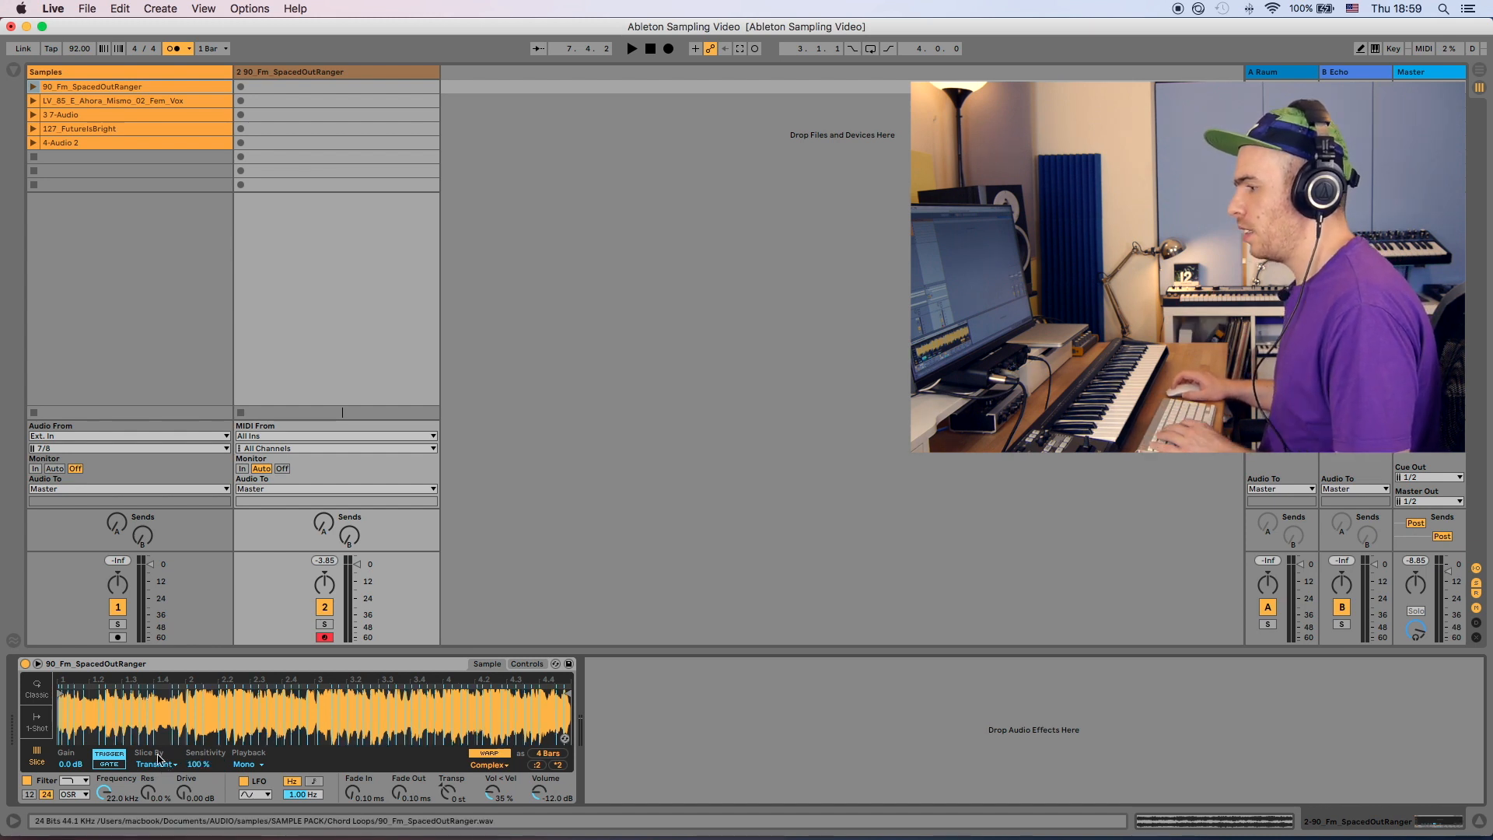
{"action": "left_click", "coordinate": [172, 766]}
{"action": "left_click", "coordinate": [173, 765]}
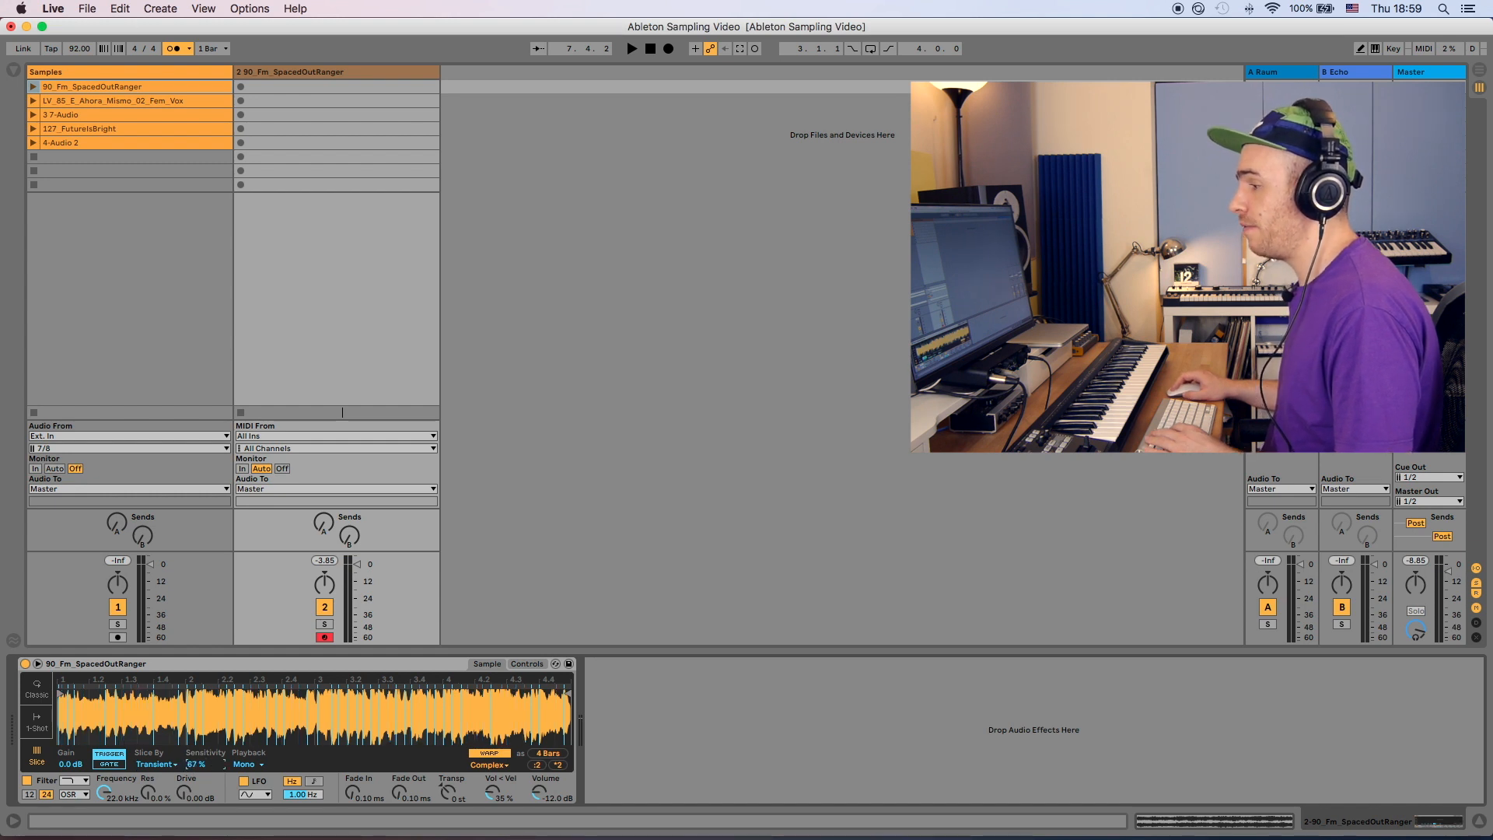
{"action": "key", "text": "Down"}
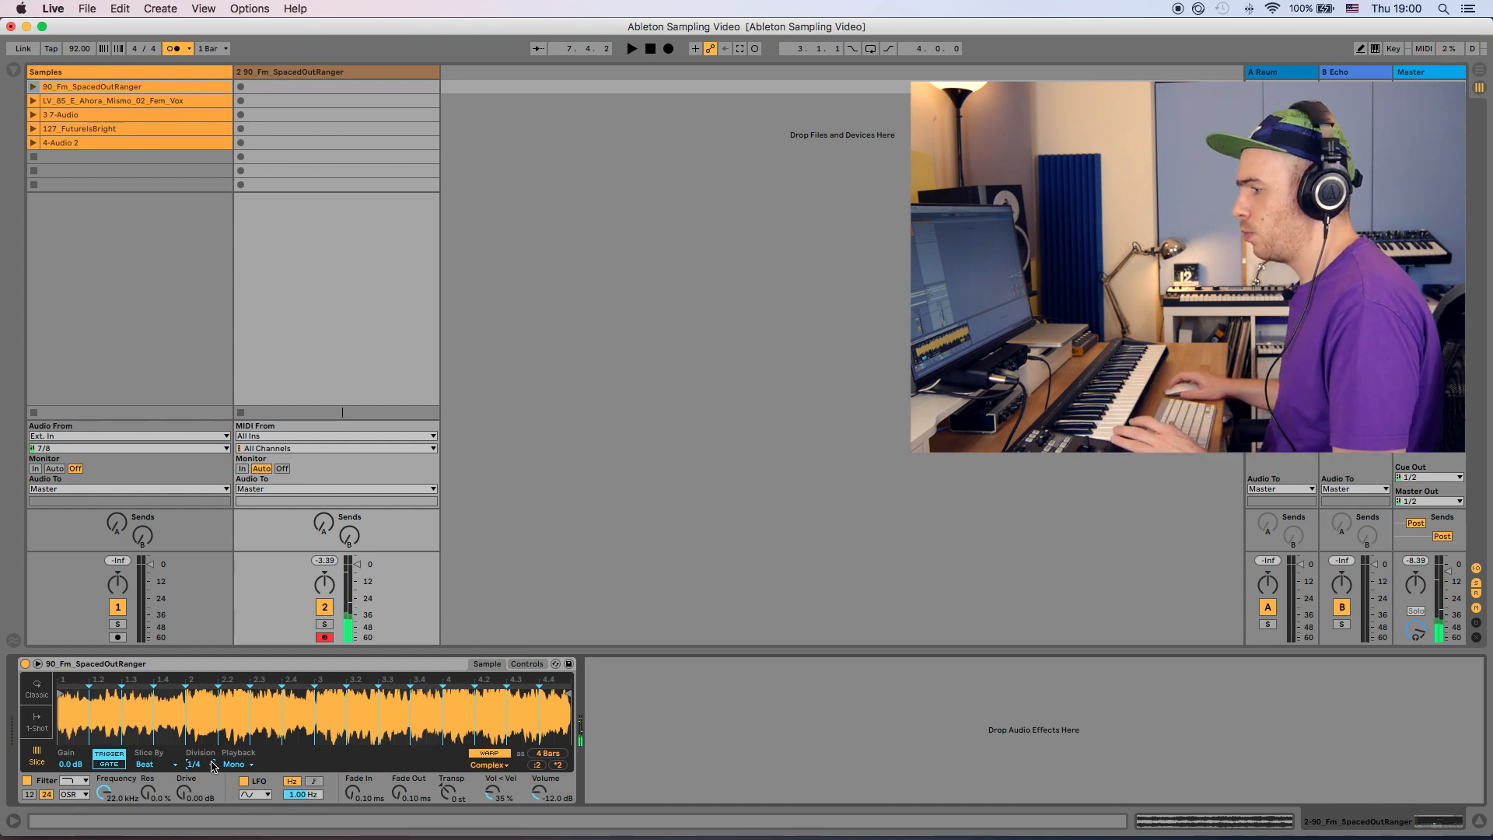
- Set Simpler to slice by Region and increase the number of regions
{"action": "left_click", "coordinate": [175, 764]}
{"action": "left_click", "coordinate": [159, 775]}
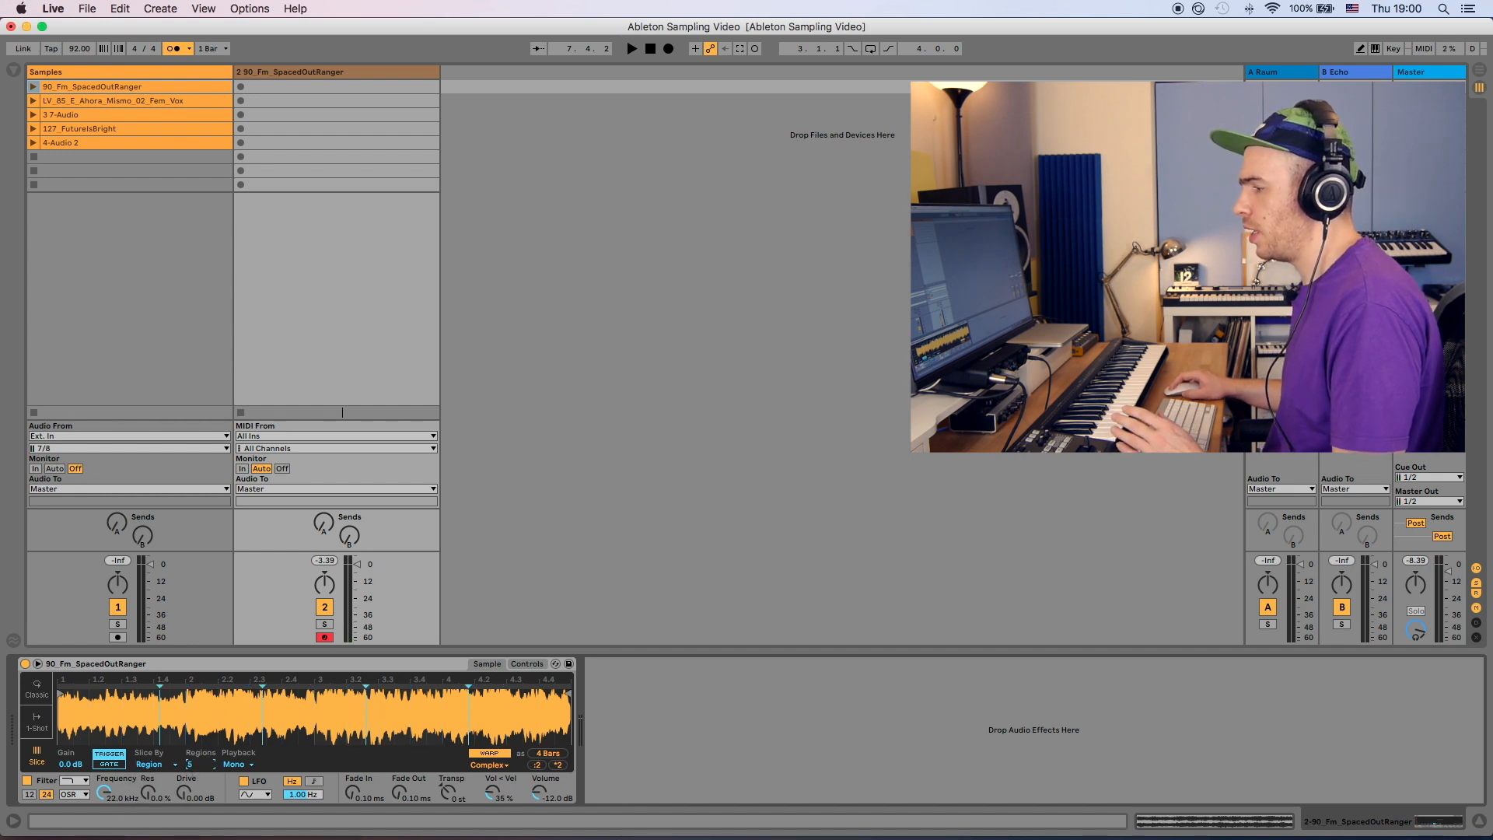
{"action": "left_click_drag", "start_coordinate": [200, 764], "coordinate": [200, 727]}
- Switch slicing to Manual and add two slice markers along the sample's waveform
{"action": "left_click", "coordinate": [154, 764]}
{"action": "left_click", "coordinate": [158, 808]}
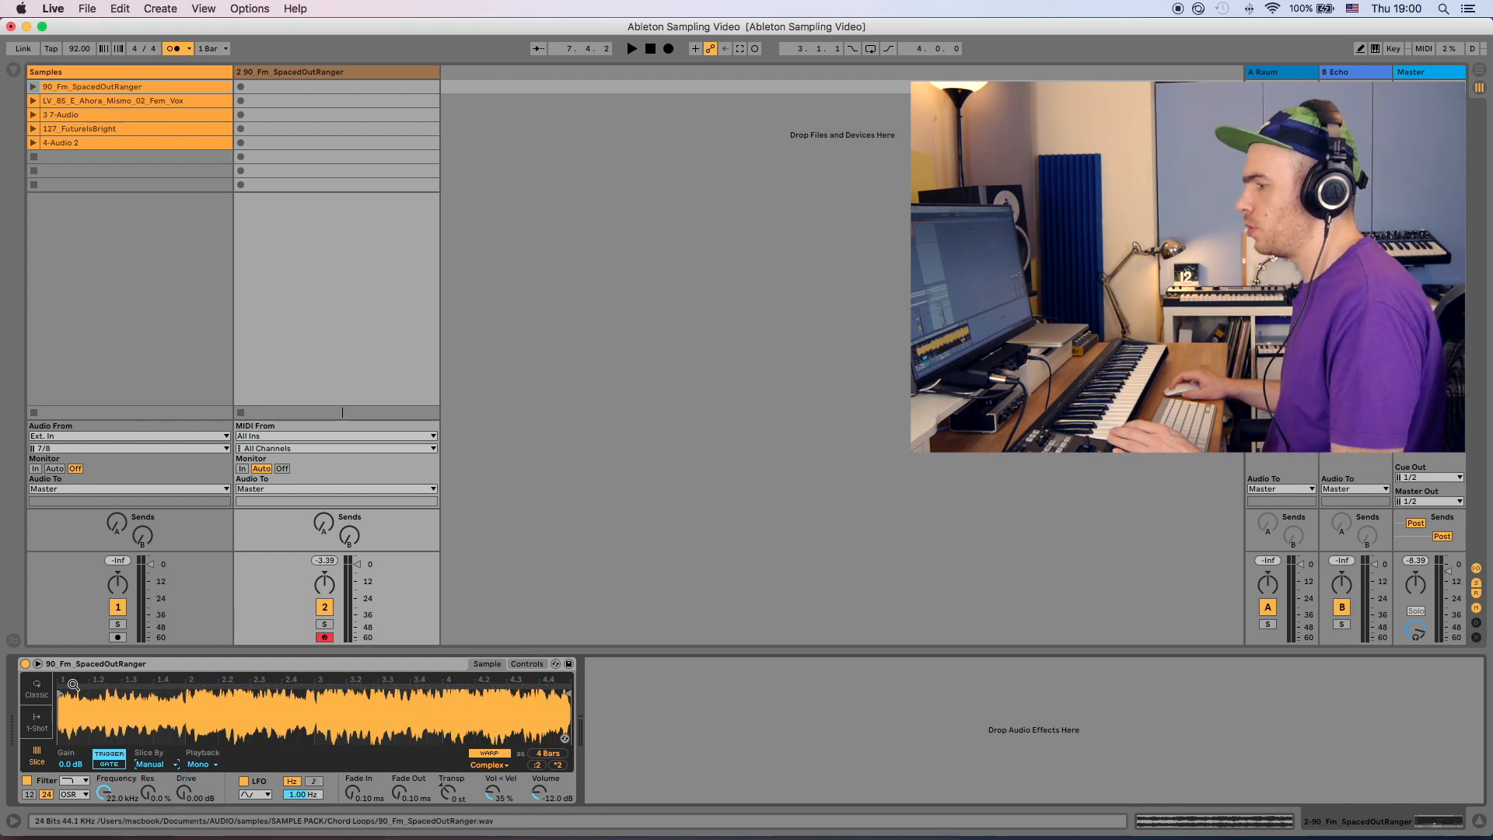
{"action": "left_click_drag", "start_coordinate": [69, 682], "coordinate": [82, 689]}
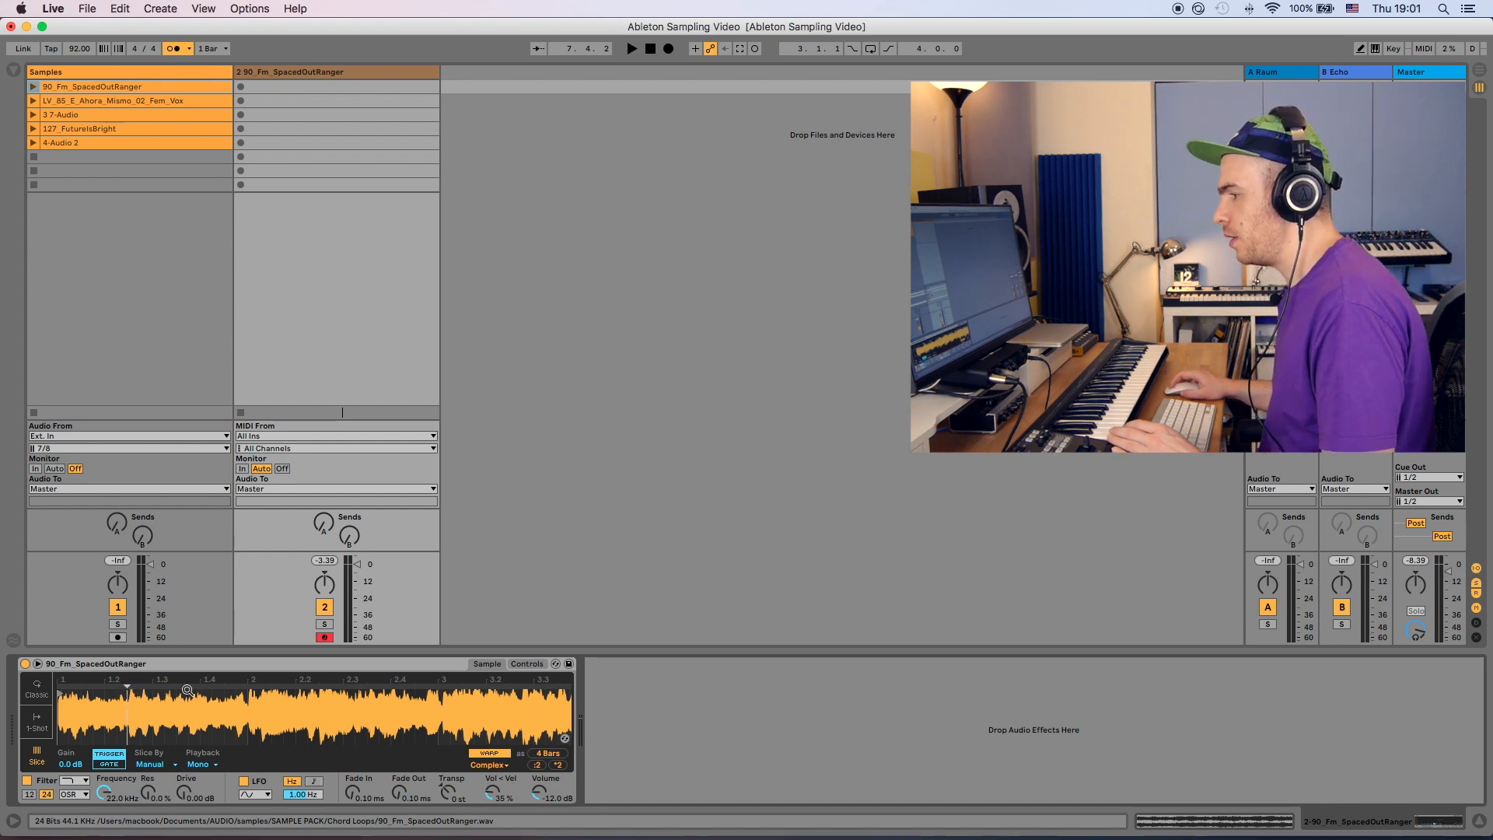
{"action": "double_click", "coordinate": [188, 686]}
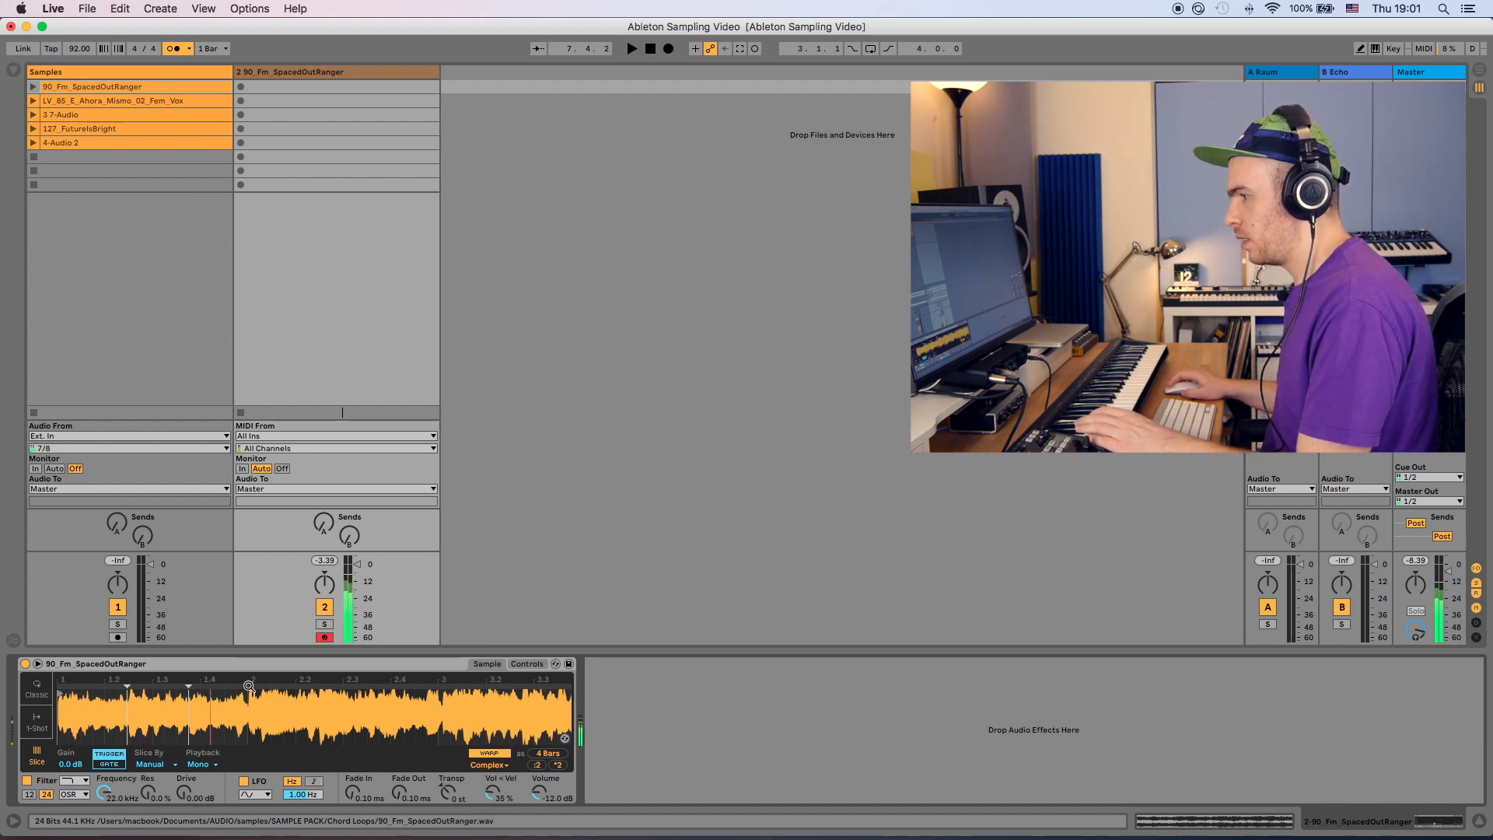
{"action": "double_click", "coordinate": [248, 687]}
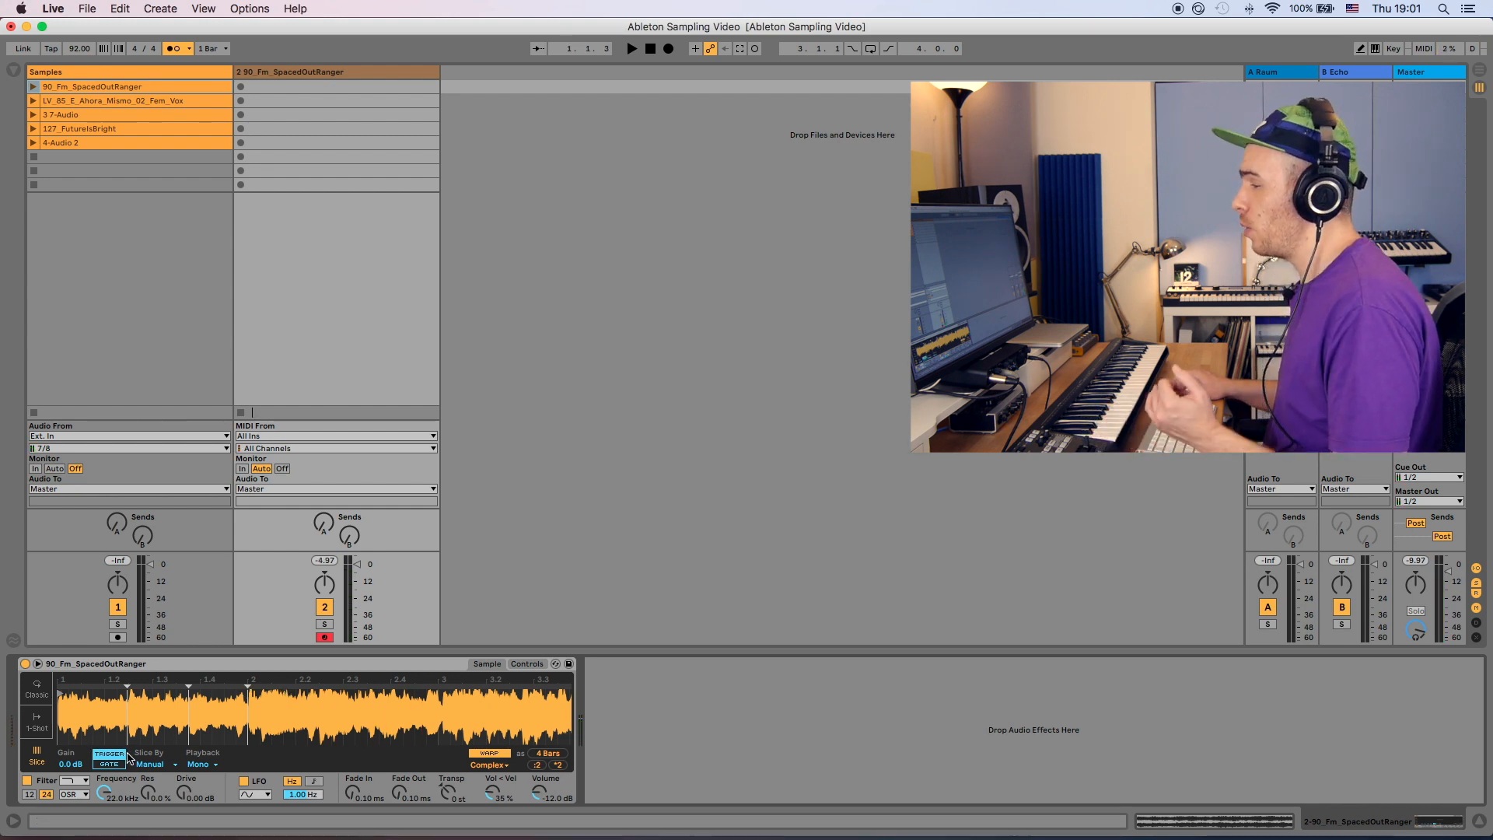
- Toggle slice playback between Gate and Trigger, then set slicing back to Beat
{"action": "left_click", "coordinate": [118, 764]}
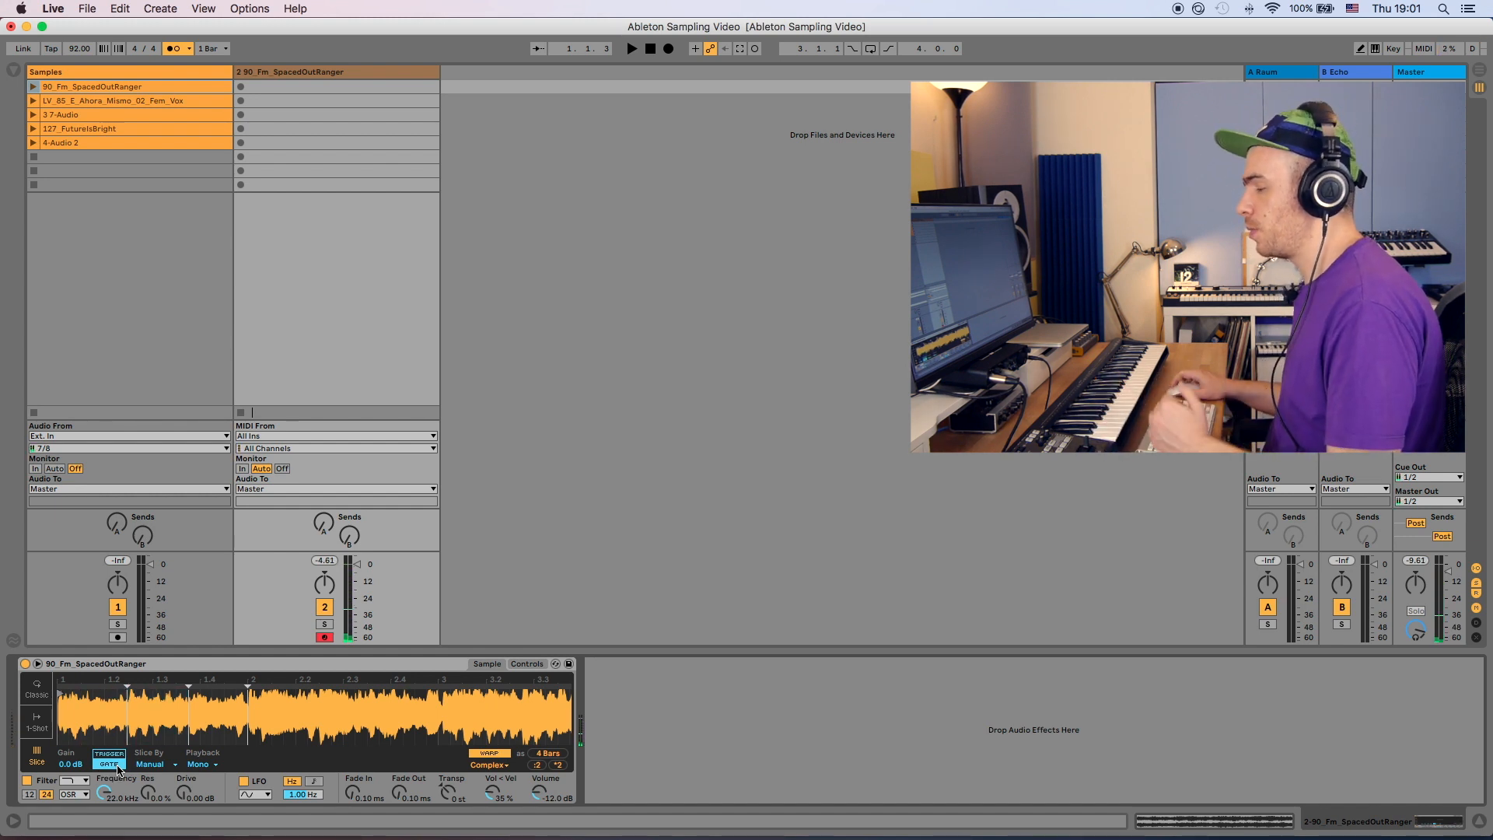
{"action": "left_click", "coordinate": [119, 756]}
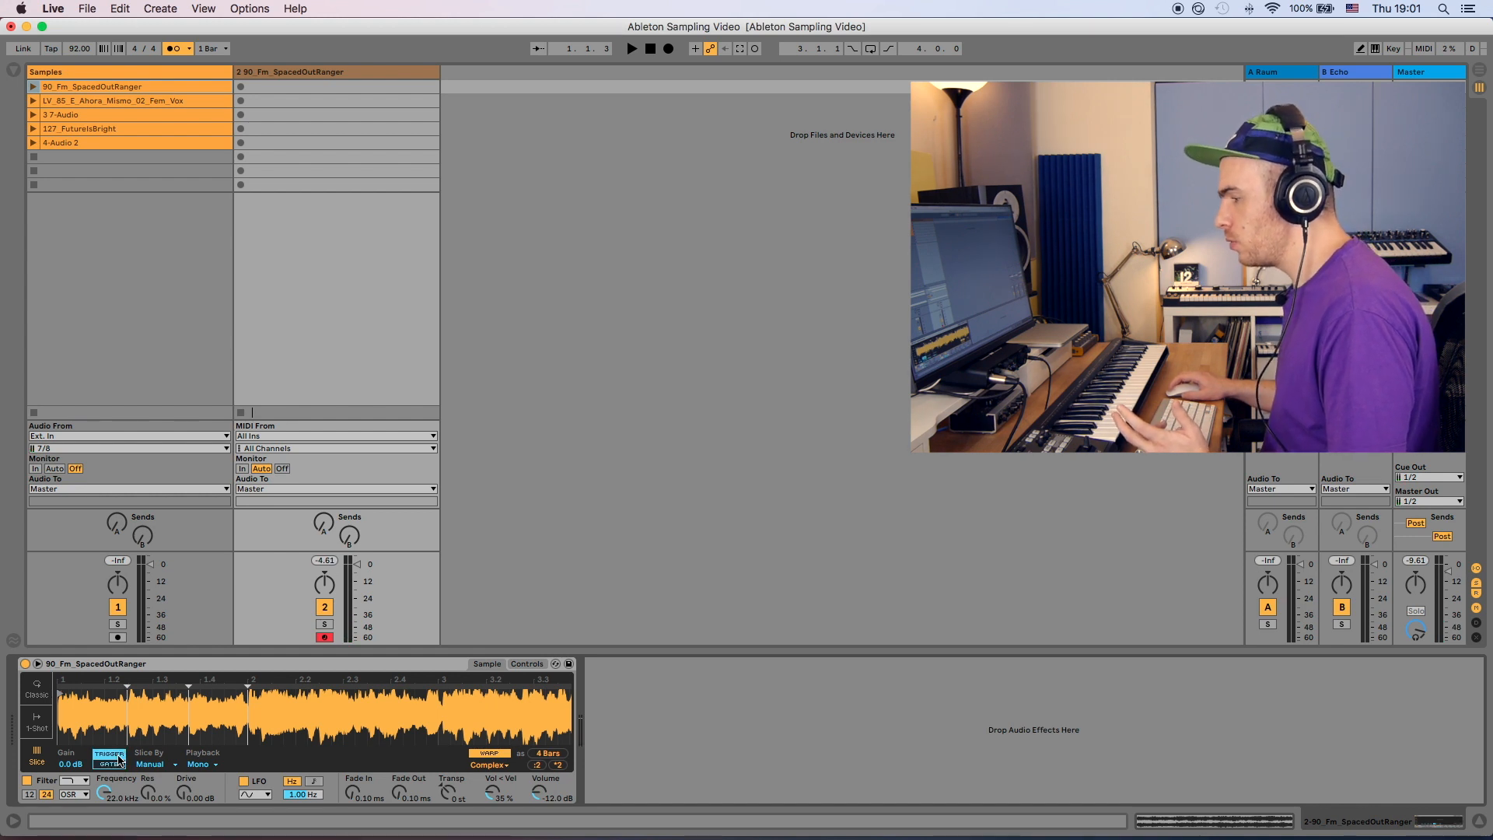
{"action": "left_click", "coordinate": [165, 767]}
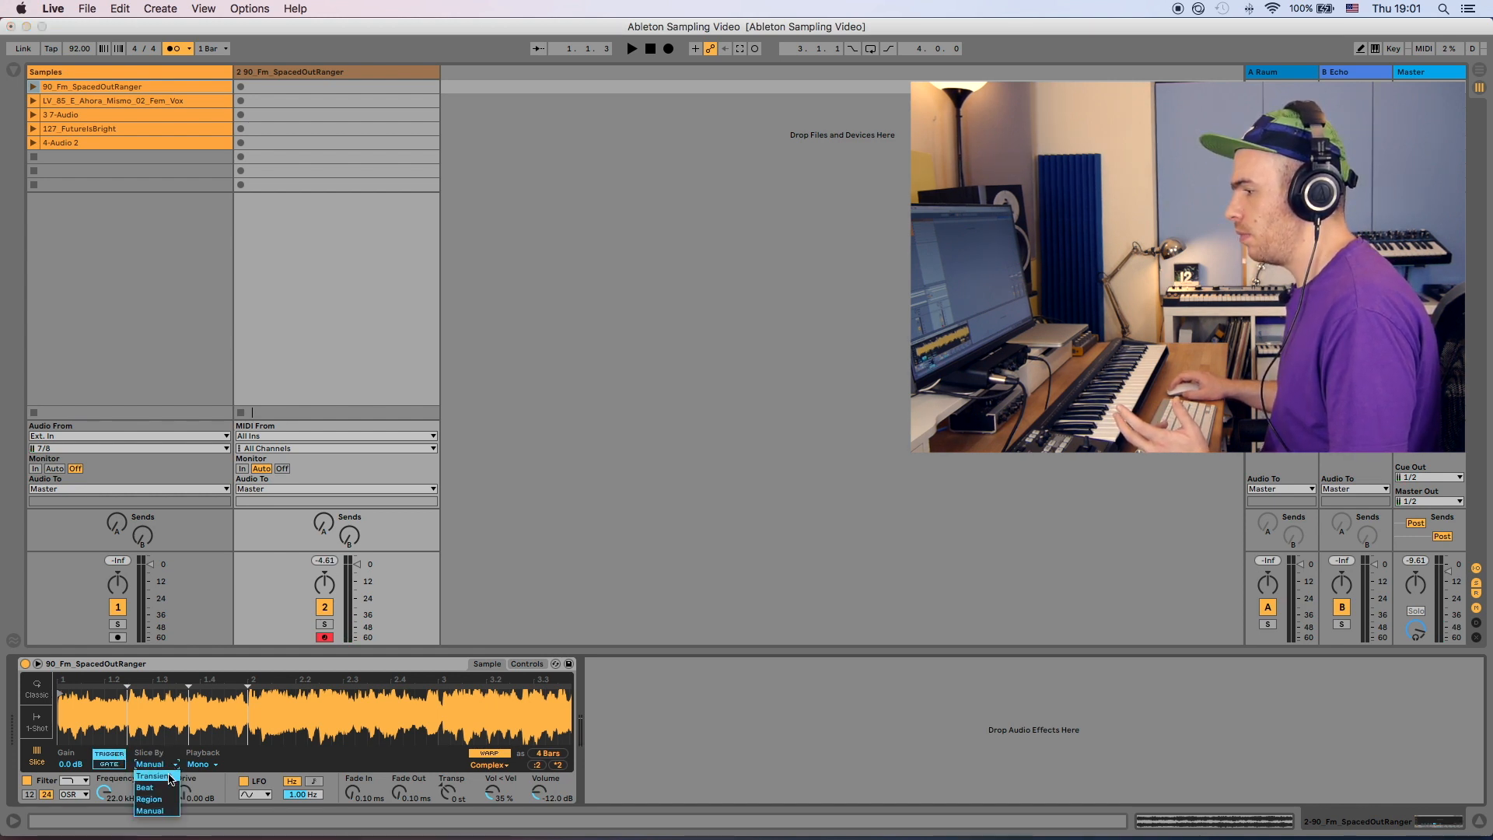
{"action": "left_click", "coordinate": [168, 791]}
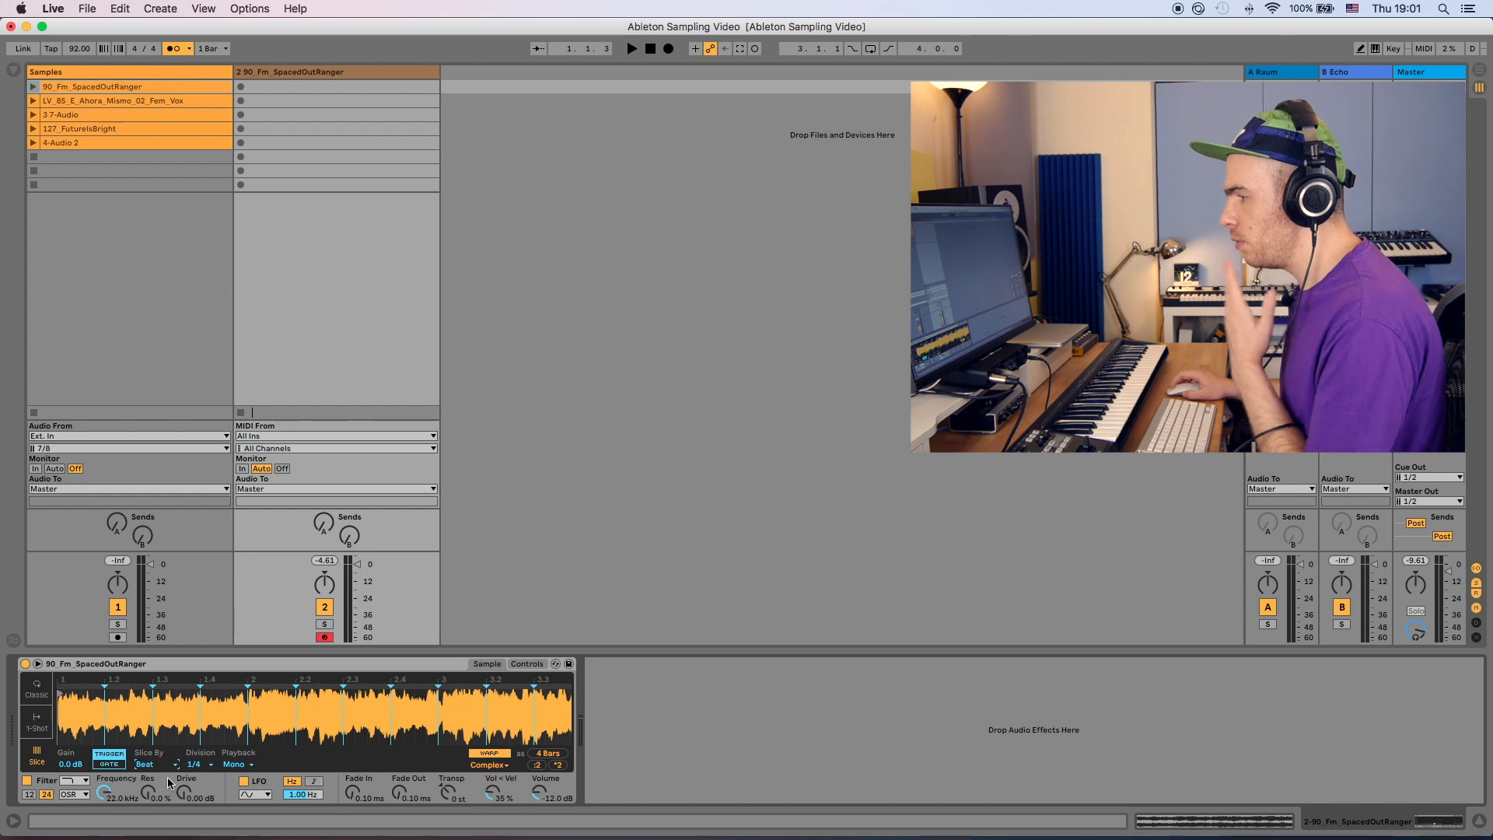
- Examine the beat slices across the sample's waveform
{"action": "mouse_move", "coordinate": [284, 711]}
{"action": "left_mouse_down"}
{"action": "mouse_move", "coordinate": [284, 746]}
{"action": "mouse_move", "coordinate": [172, 686]}
{"action": "left_mouse_up"}
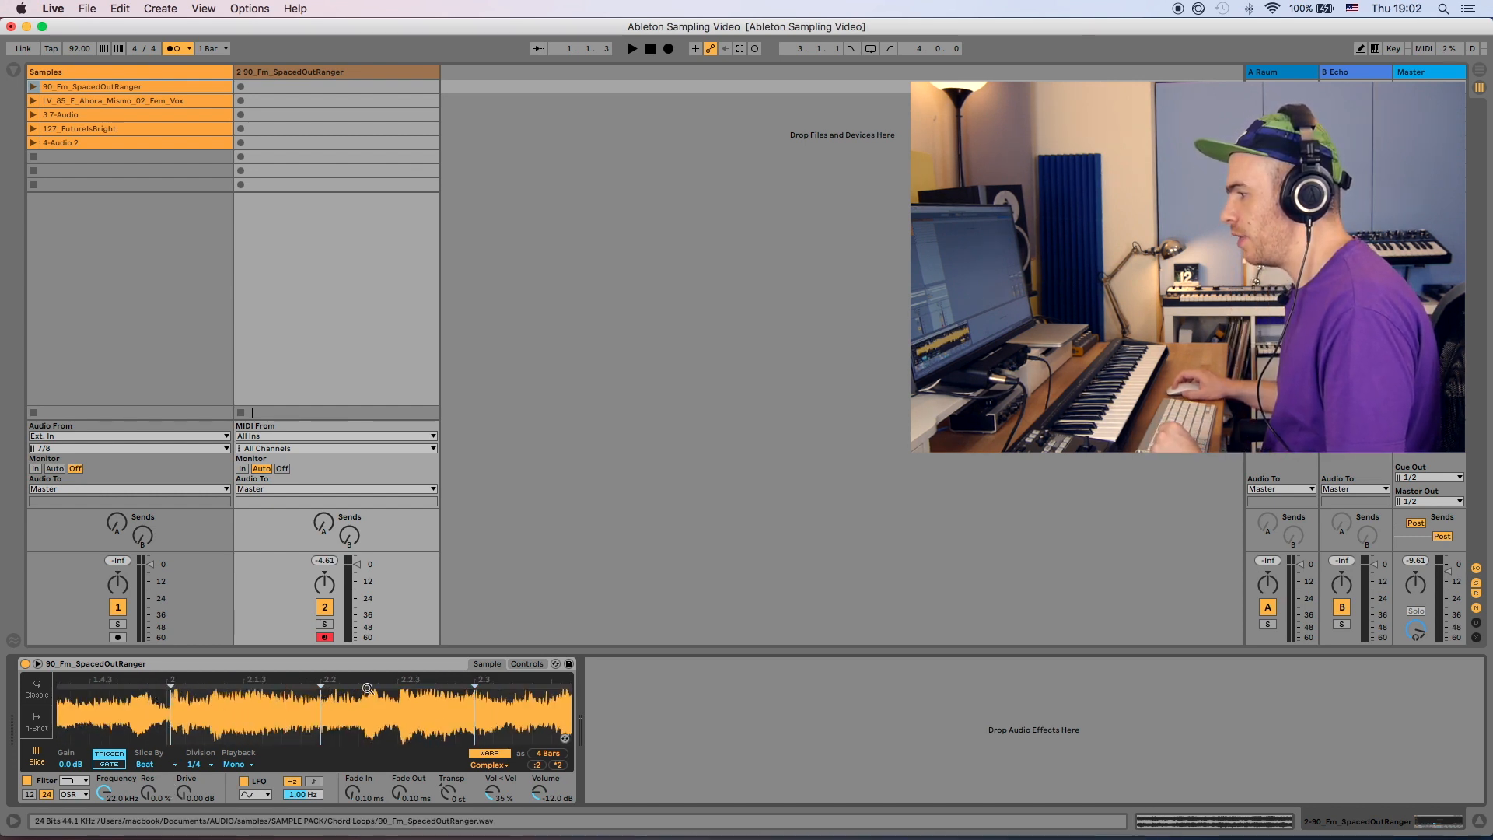
{"action": "left_click_drag", "start_coordinate": [450, 703], "coordinate": [343, 716]}
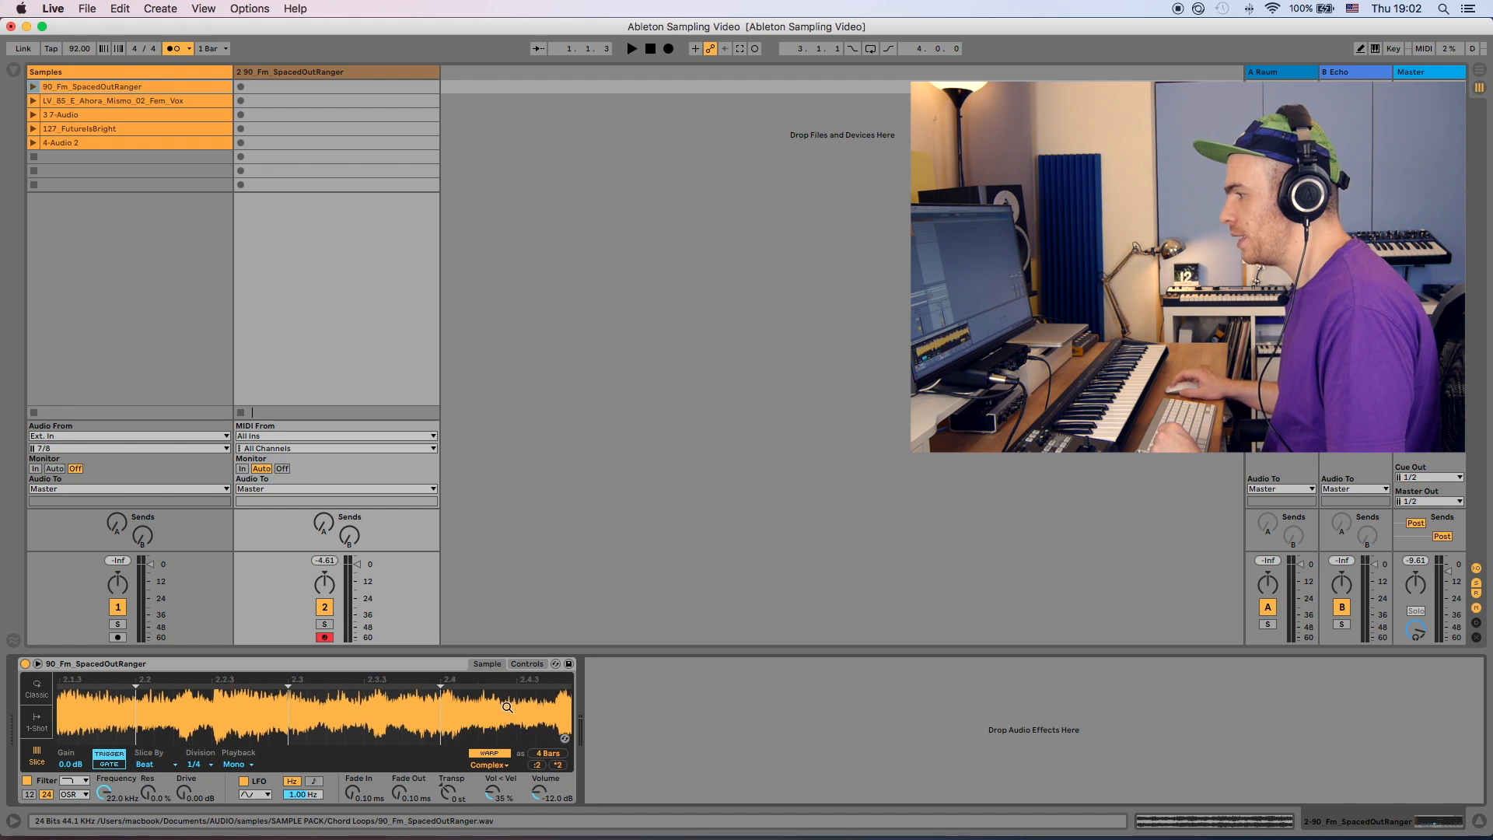
{"action": "mouse_move", "coordinate": [507, 706]}
{"action": "left_mouse_down"}
{"action": "mouse_move", "coordinate": [326, 704]}
{"action": "mouse_move", "coordinate": [329, 686]}
{"action": "left_mouse_up"}
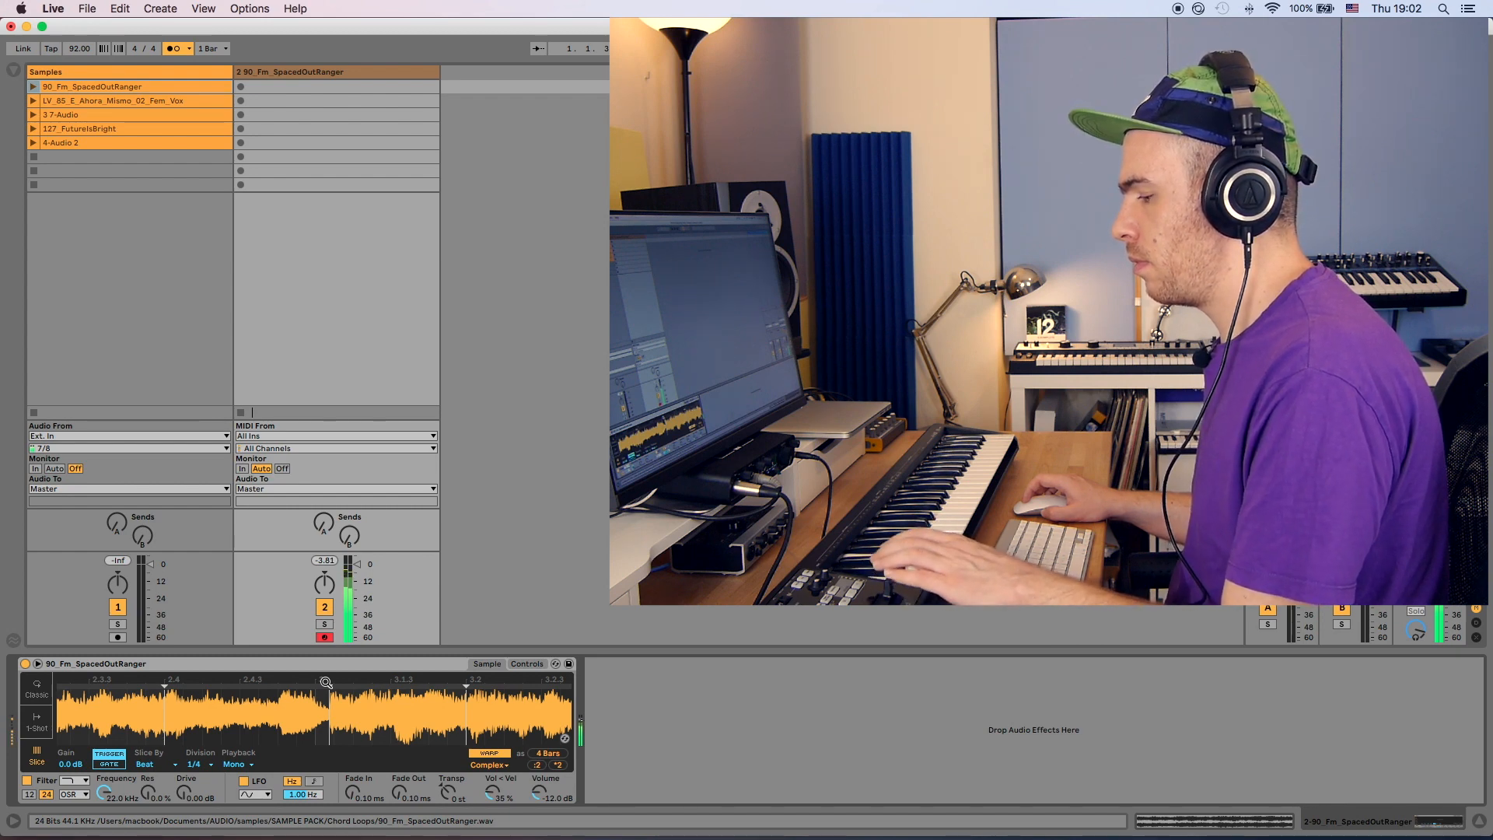
{"action": "left_click_drag", "start_coordinate": [319, 696], "coordinate": [313, 698]}
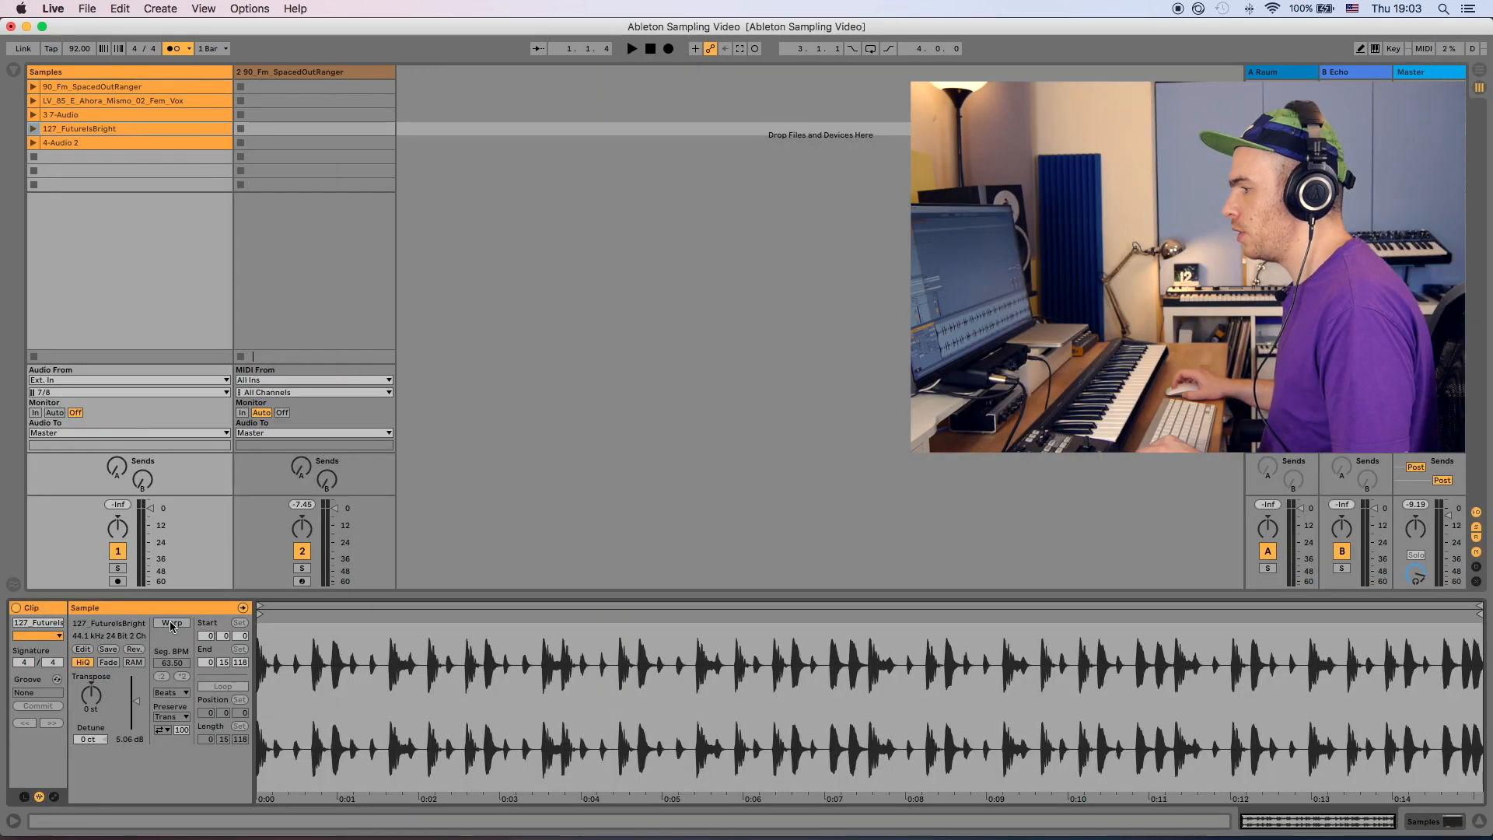
- Warp the 127_FuturelsBright clip, shorten its loop to about one beat, and audition it
{"action": "left_click", "coordinate": [171, 623]}
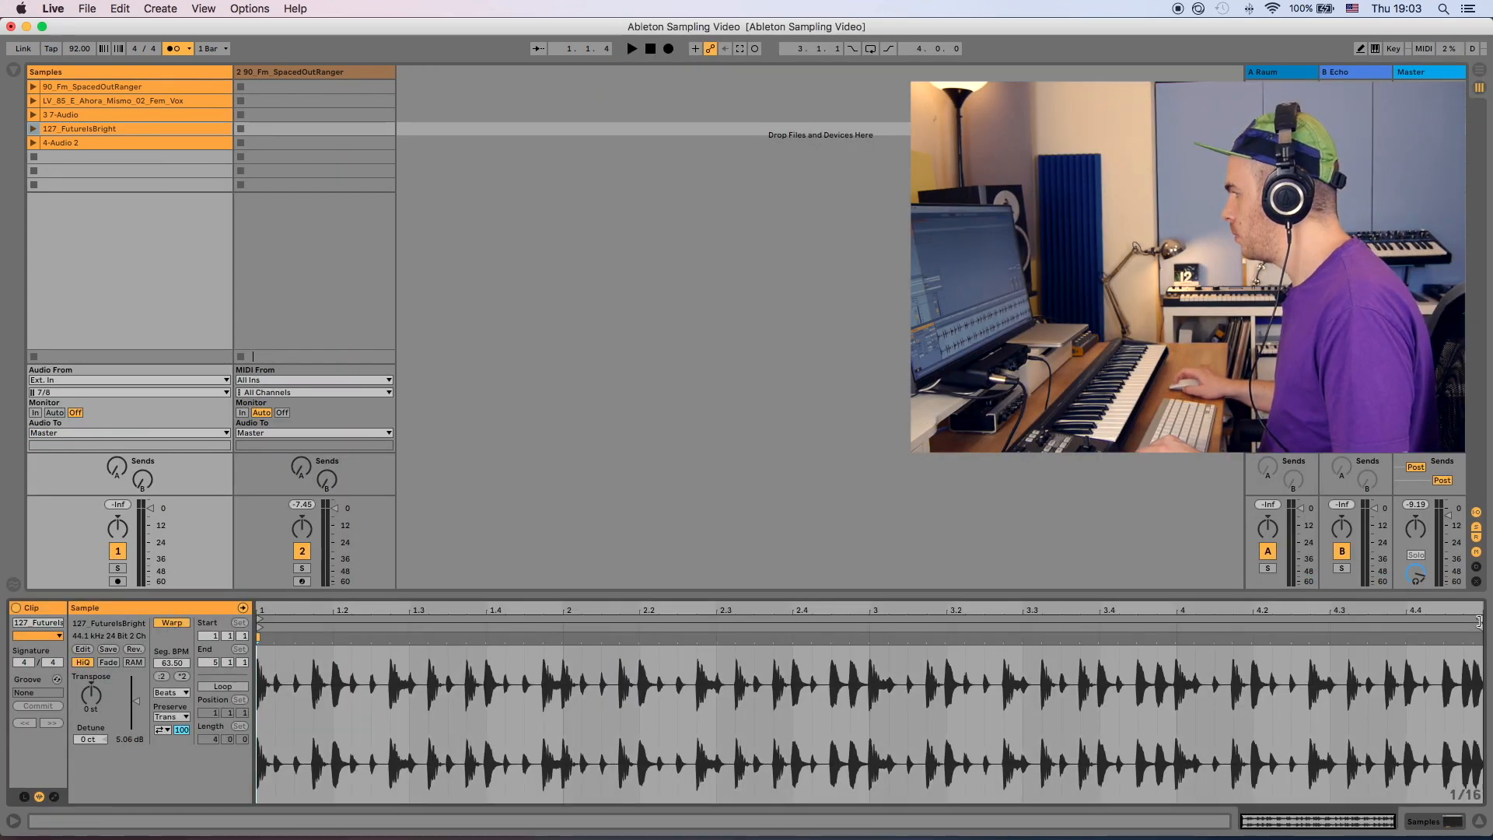
{"action": "left_click_drag", "start_coordinate": [1479, 621], "coordinate": [331, 620]}
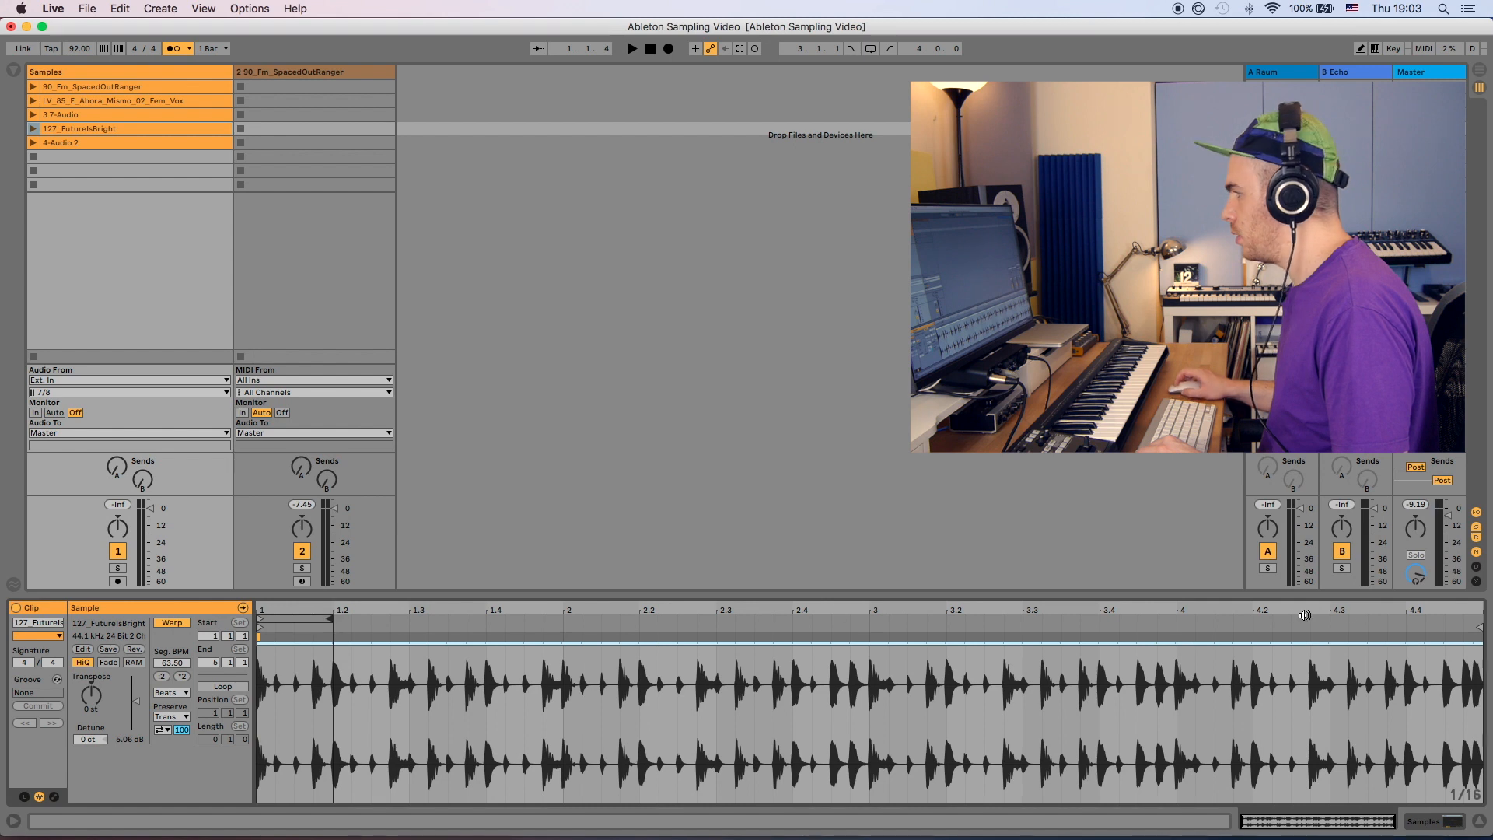
{"action": "left_click_drag", "start_coordinate": [1479, 626], "coordinate": [326, 618]}
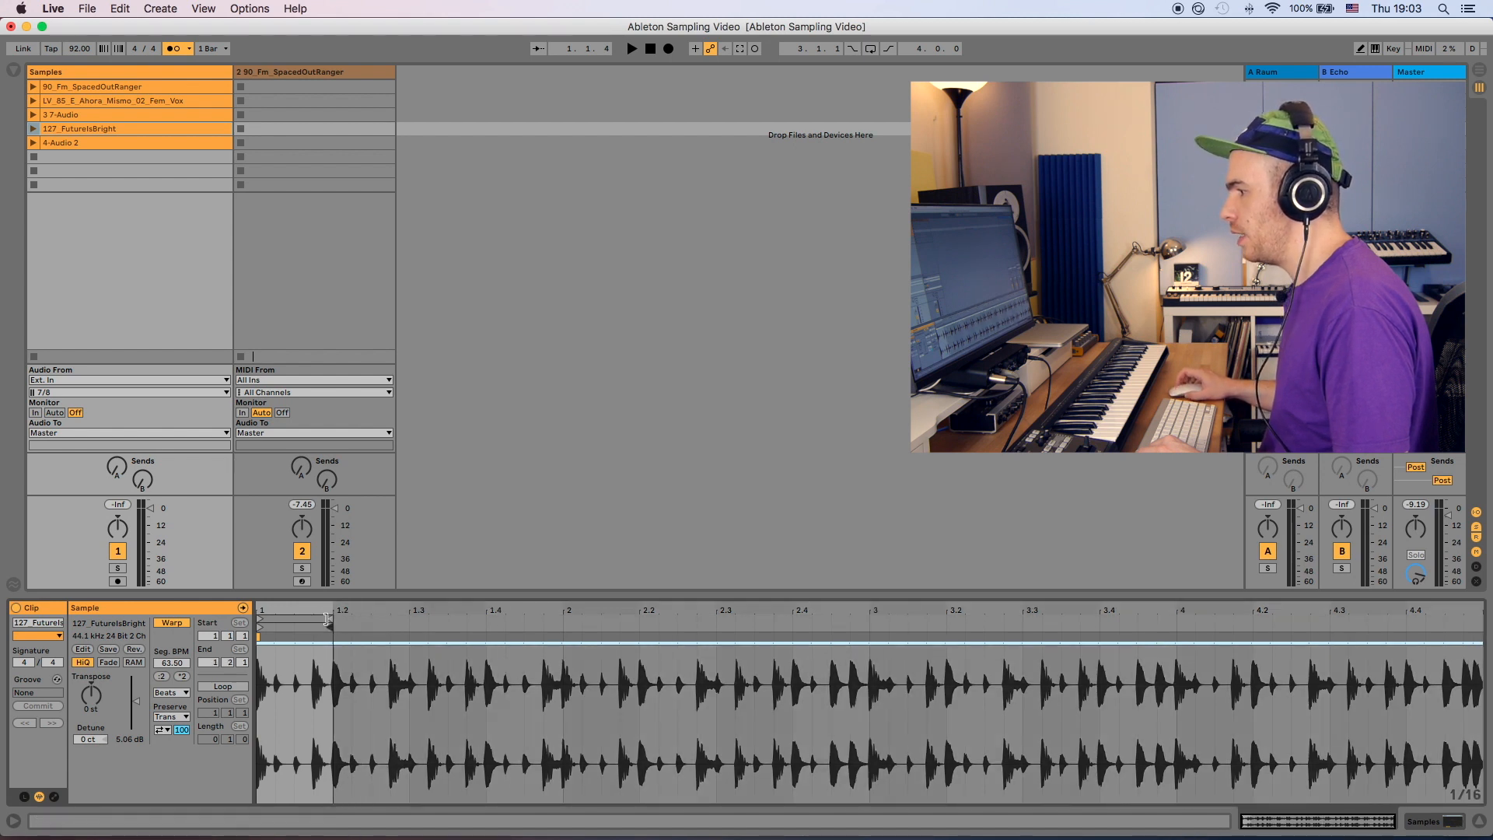
{"action": "left_click", "coordinate": [34, 129]}
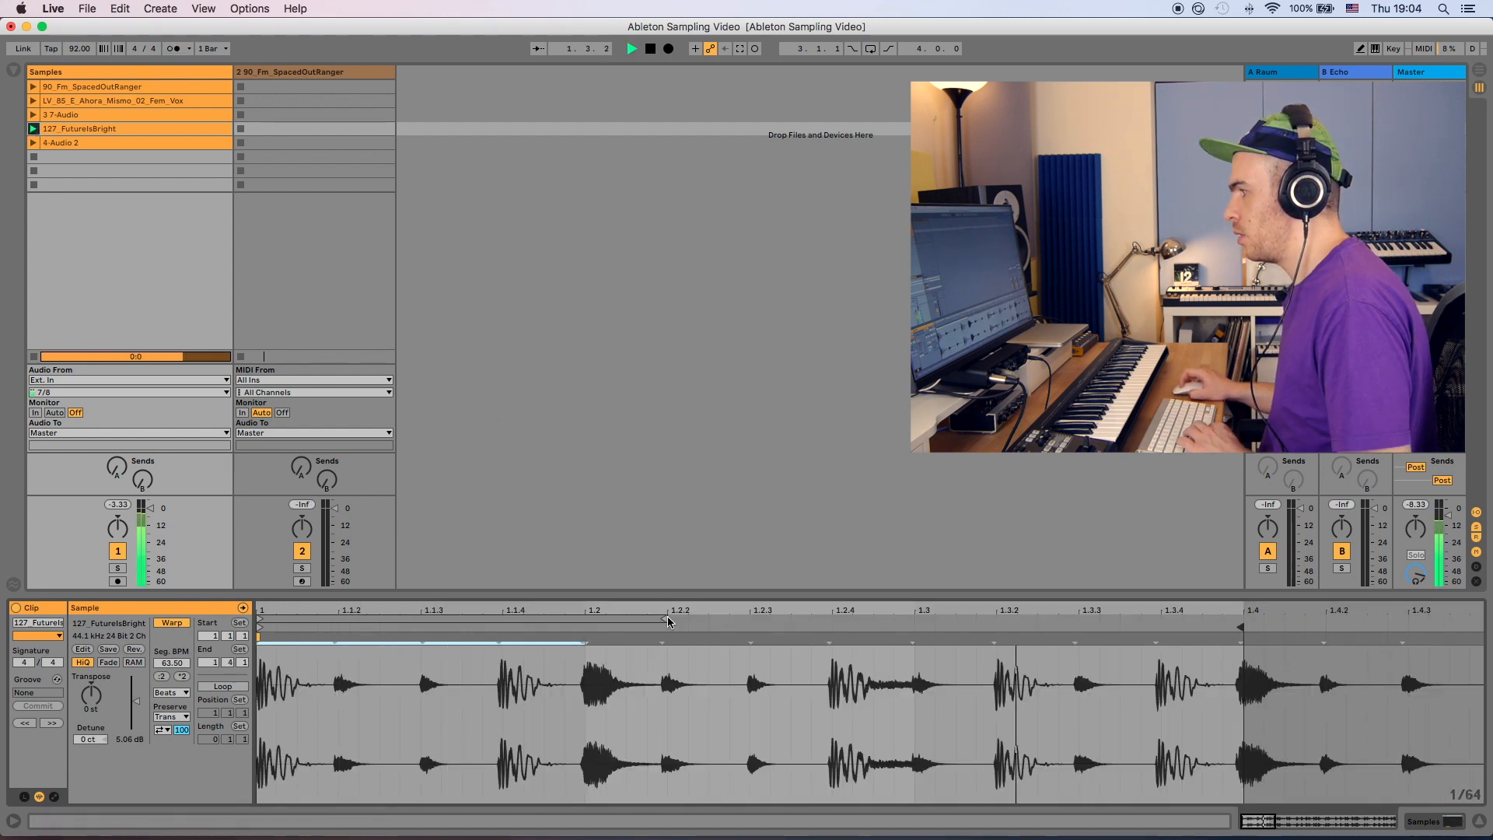
{"action": "key", "text": "space"}
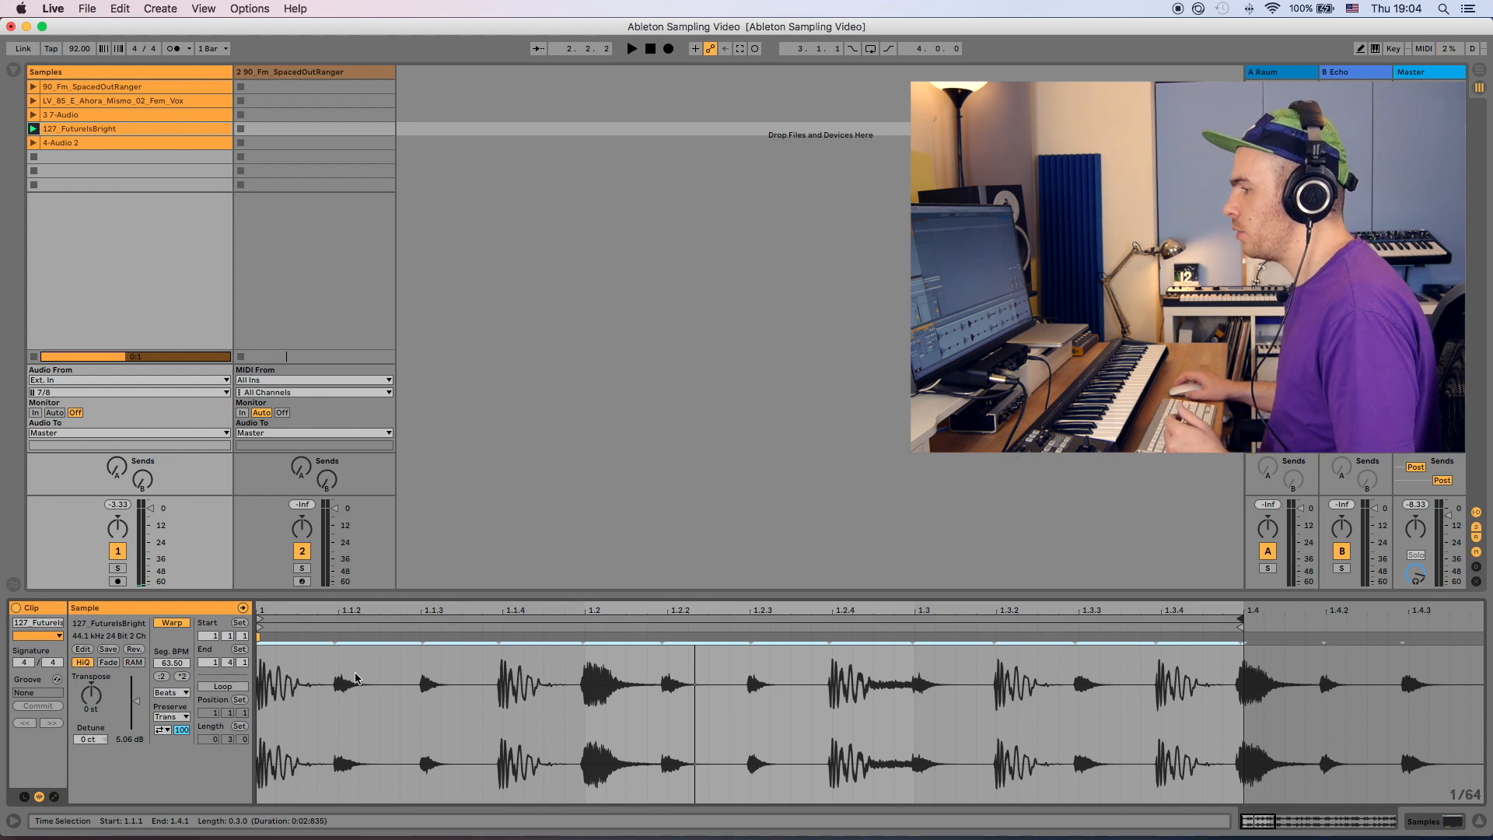
- Slice the warped clip to a new MIDI track using the Built-in preset with warped timing preservation turned off
{"action": "right_click", "coordinate": [391, 678]}
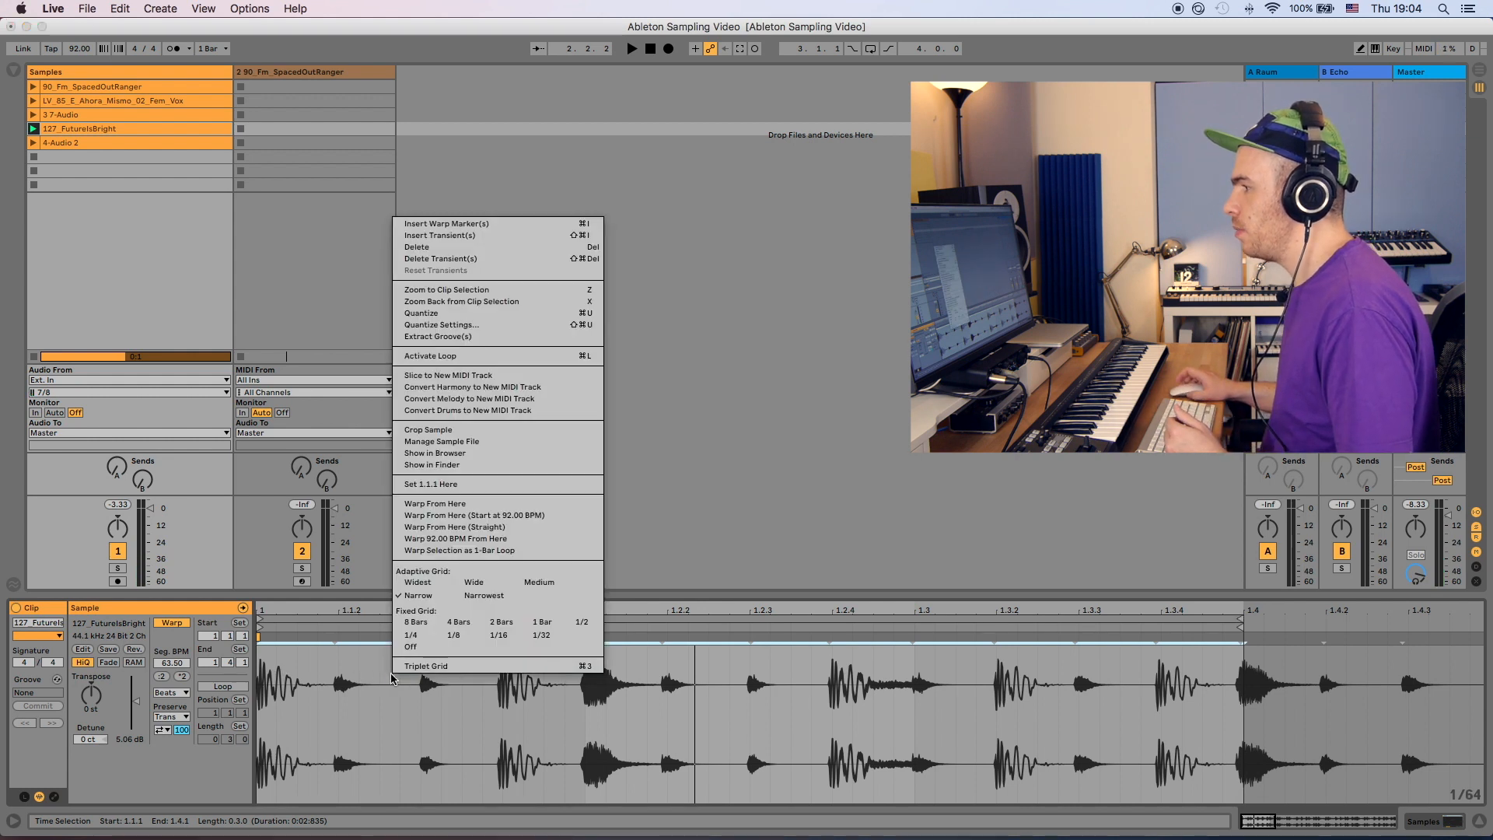
{"action": "left_click", "coordinate": [447, 376]}
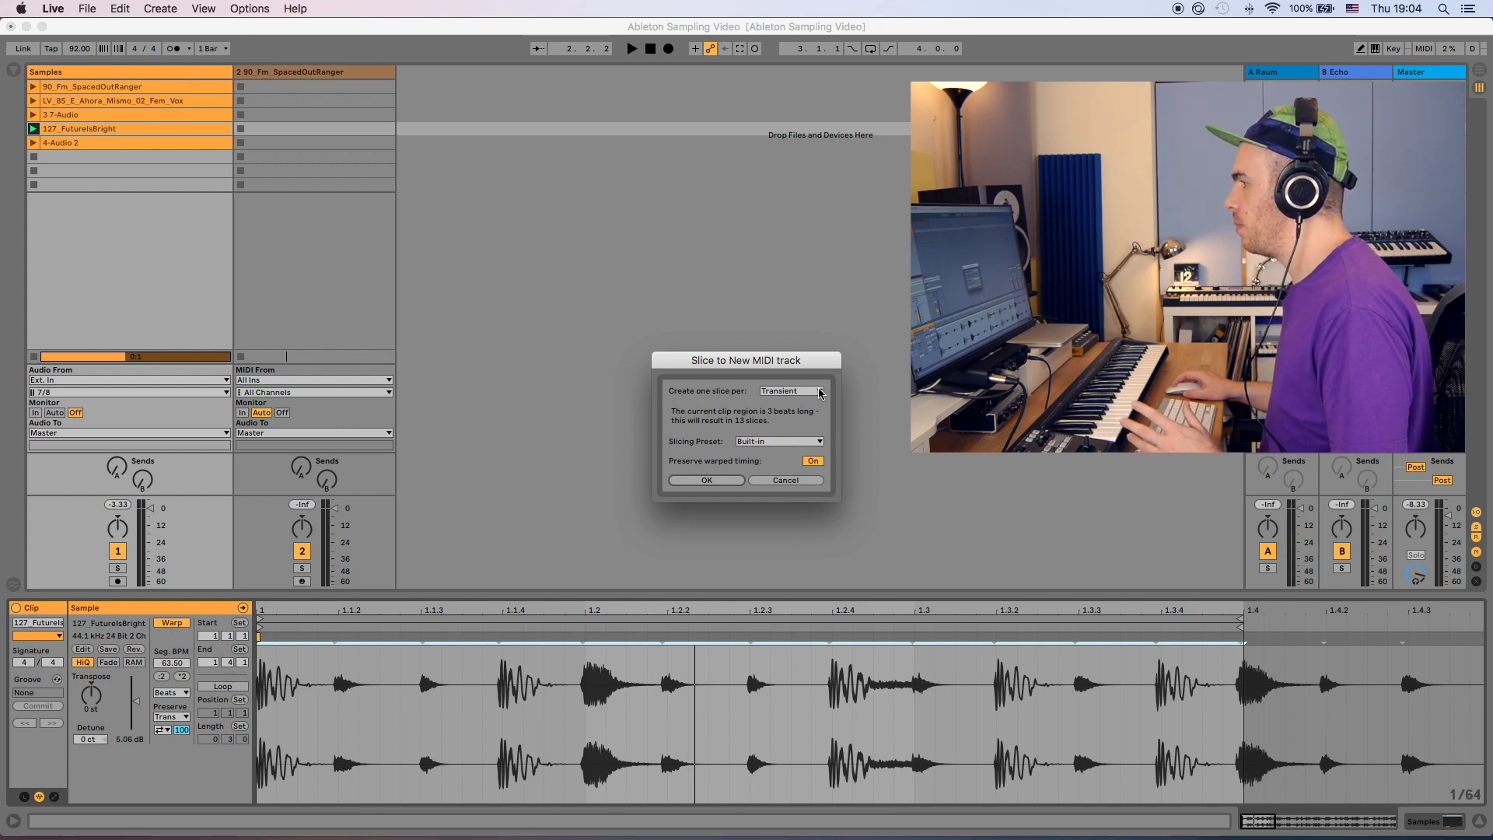
{"action": "left_click", "coordinate": [818, 441]}
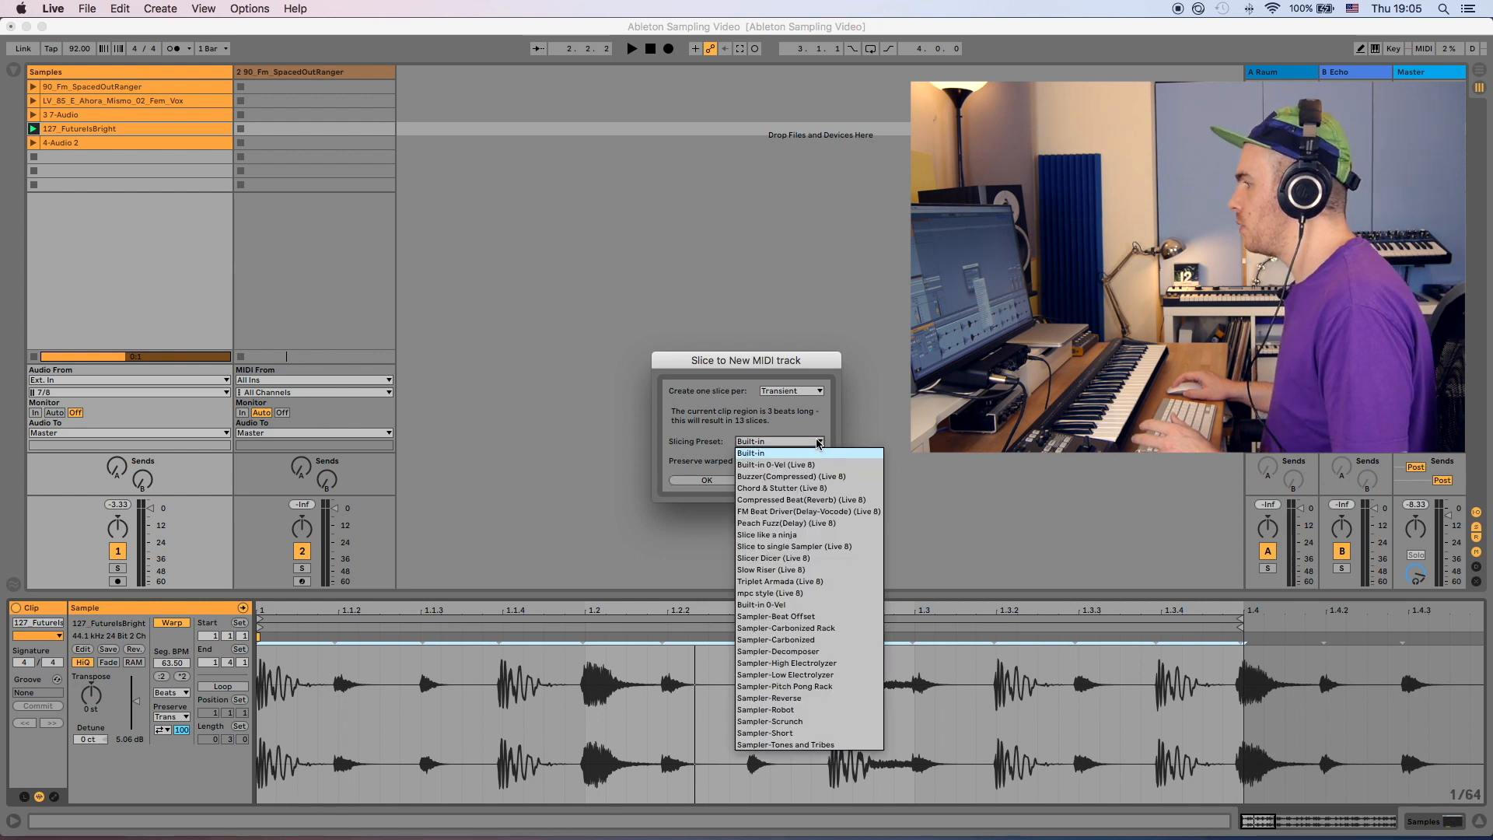
{"action": "left_click", "coordinate": [809, 452]}
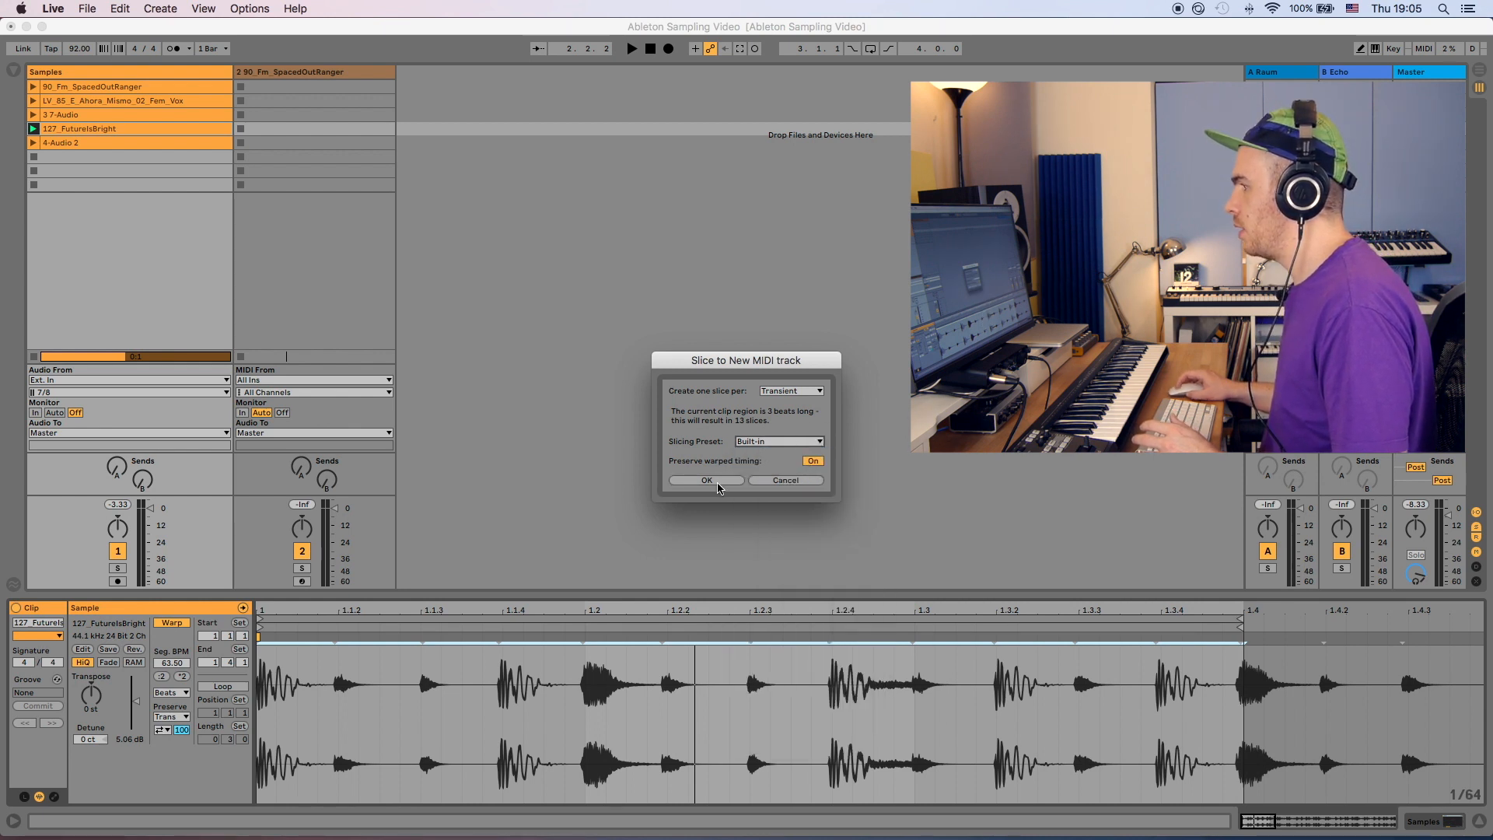
{"action": "left_click", "coordinate": [812, 462]}
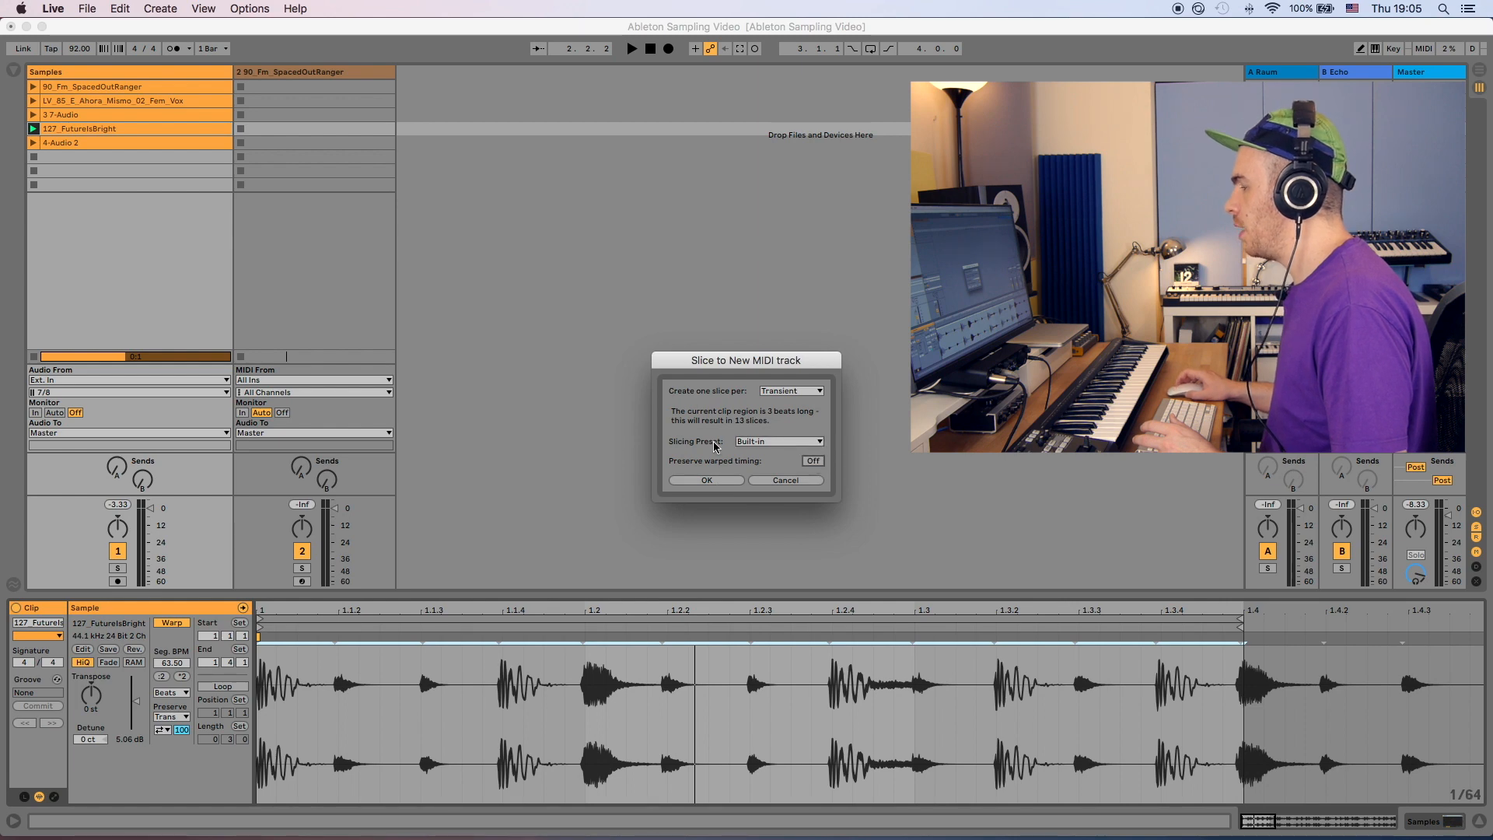
{"action": "left_click", "coordinate": [709, 480]}
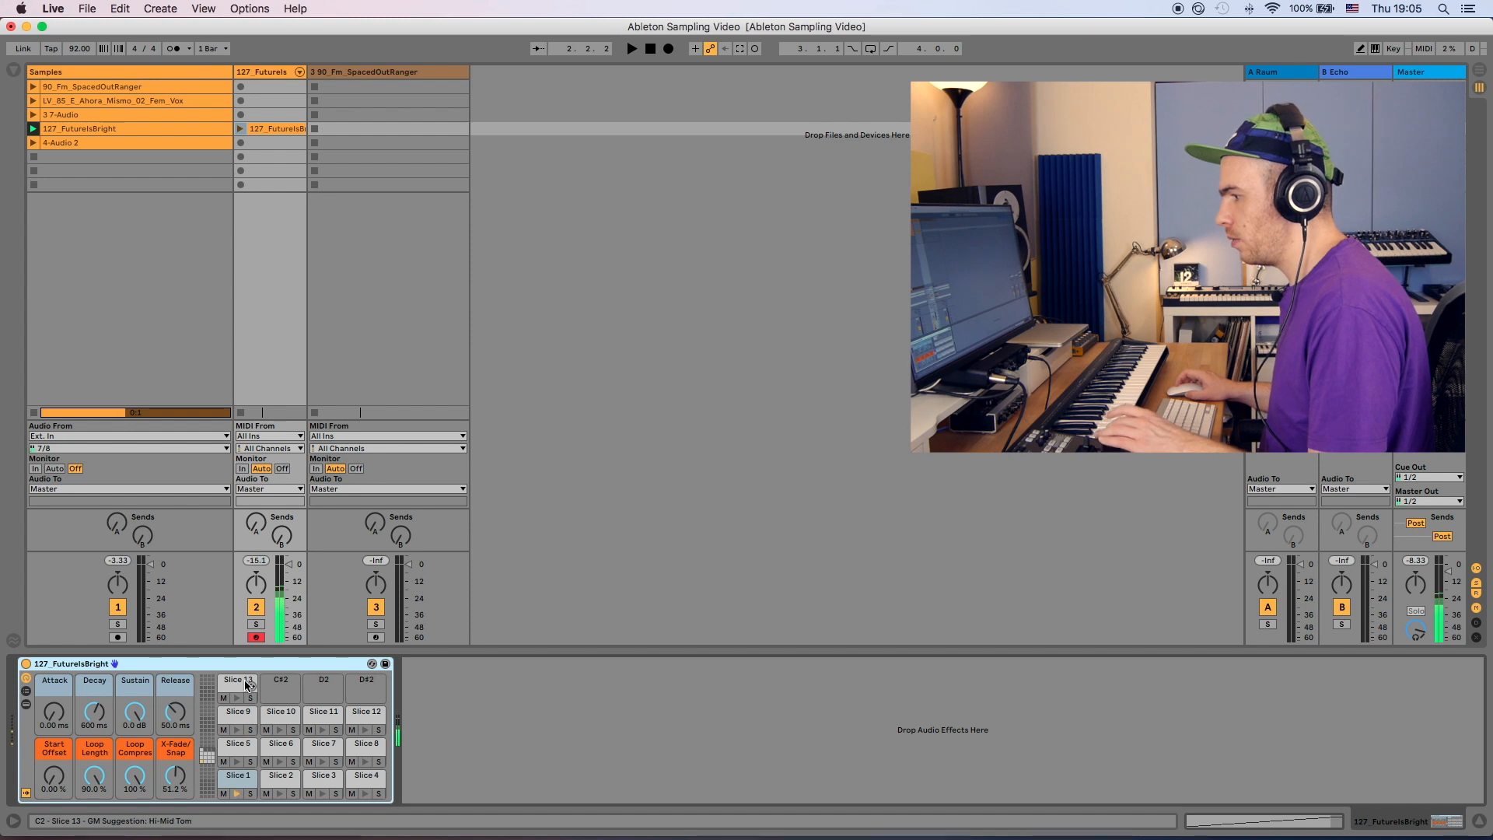
- Lower a slice's volume in the resulting Drum Rack and copy that value to all sibling slices
{"action": "left_click", "coordinate": [233, 748]}
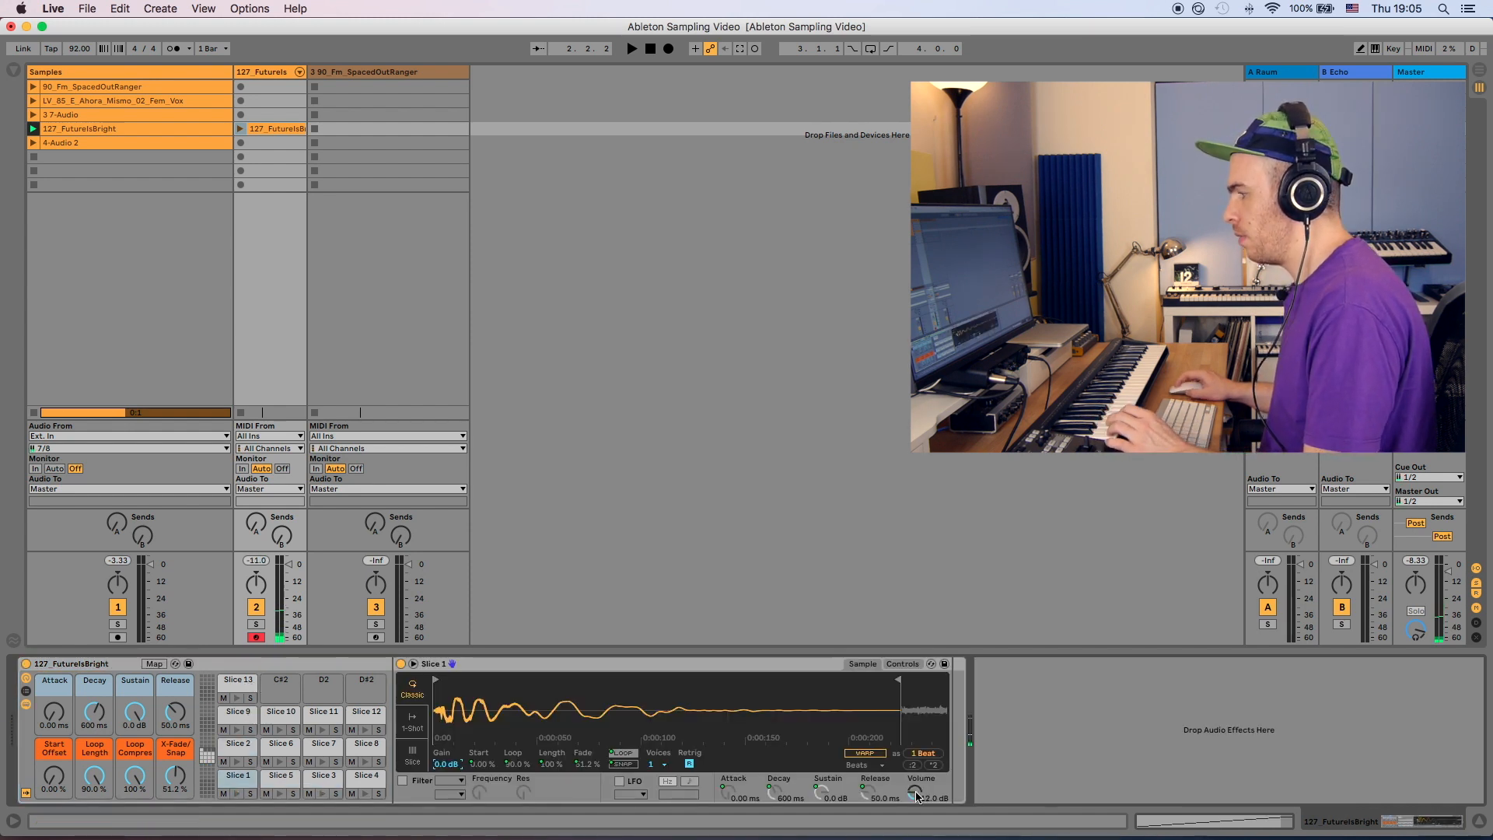
{"action": "left_click_drag", "start_coordinate": [915, 792], "coordinate": [915, 784]}
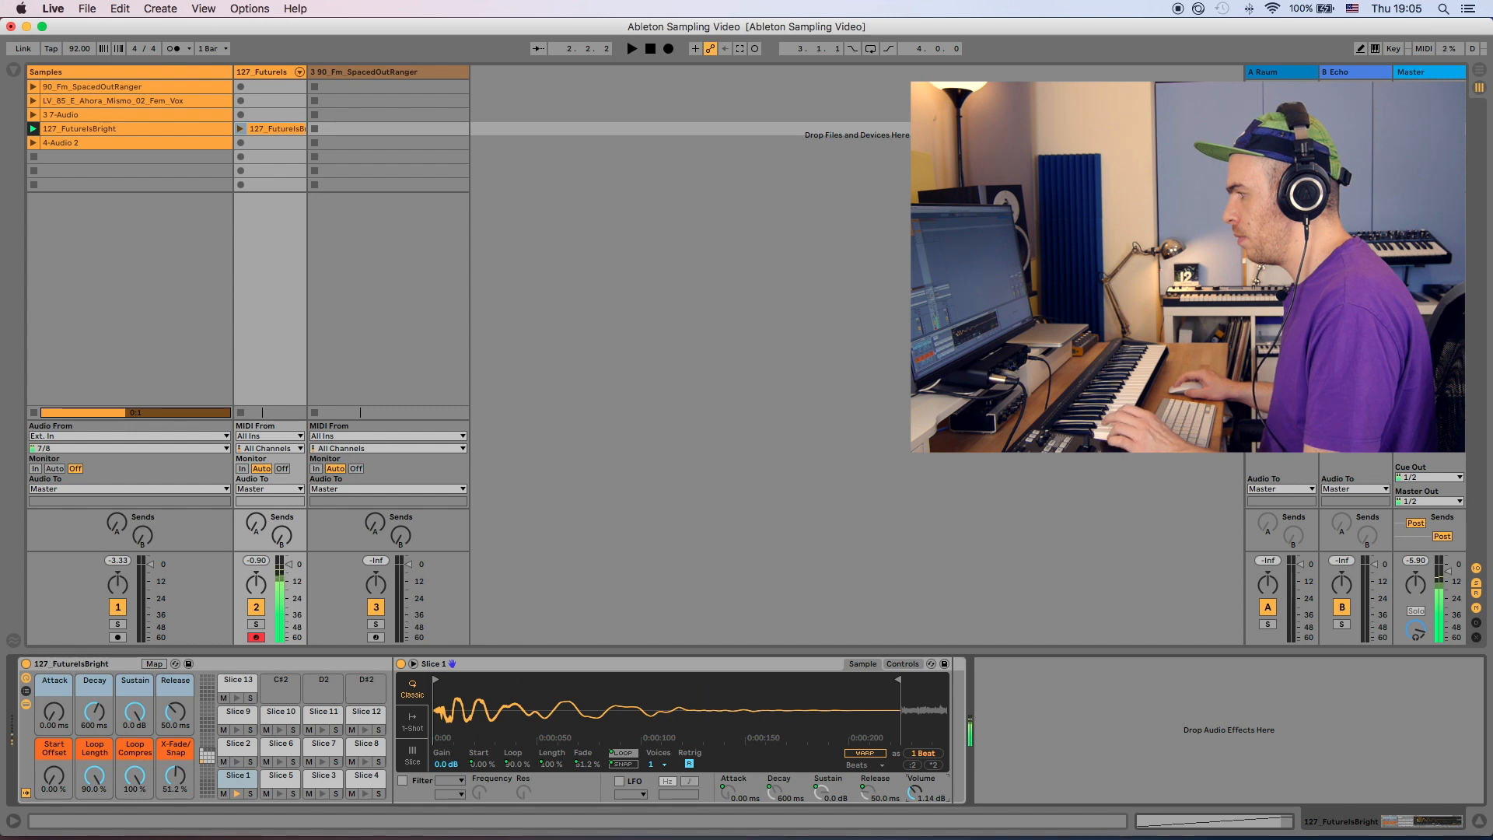
{"action": "right_click", "coordinate": [916, 792]}
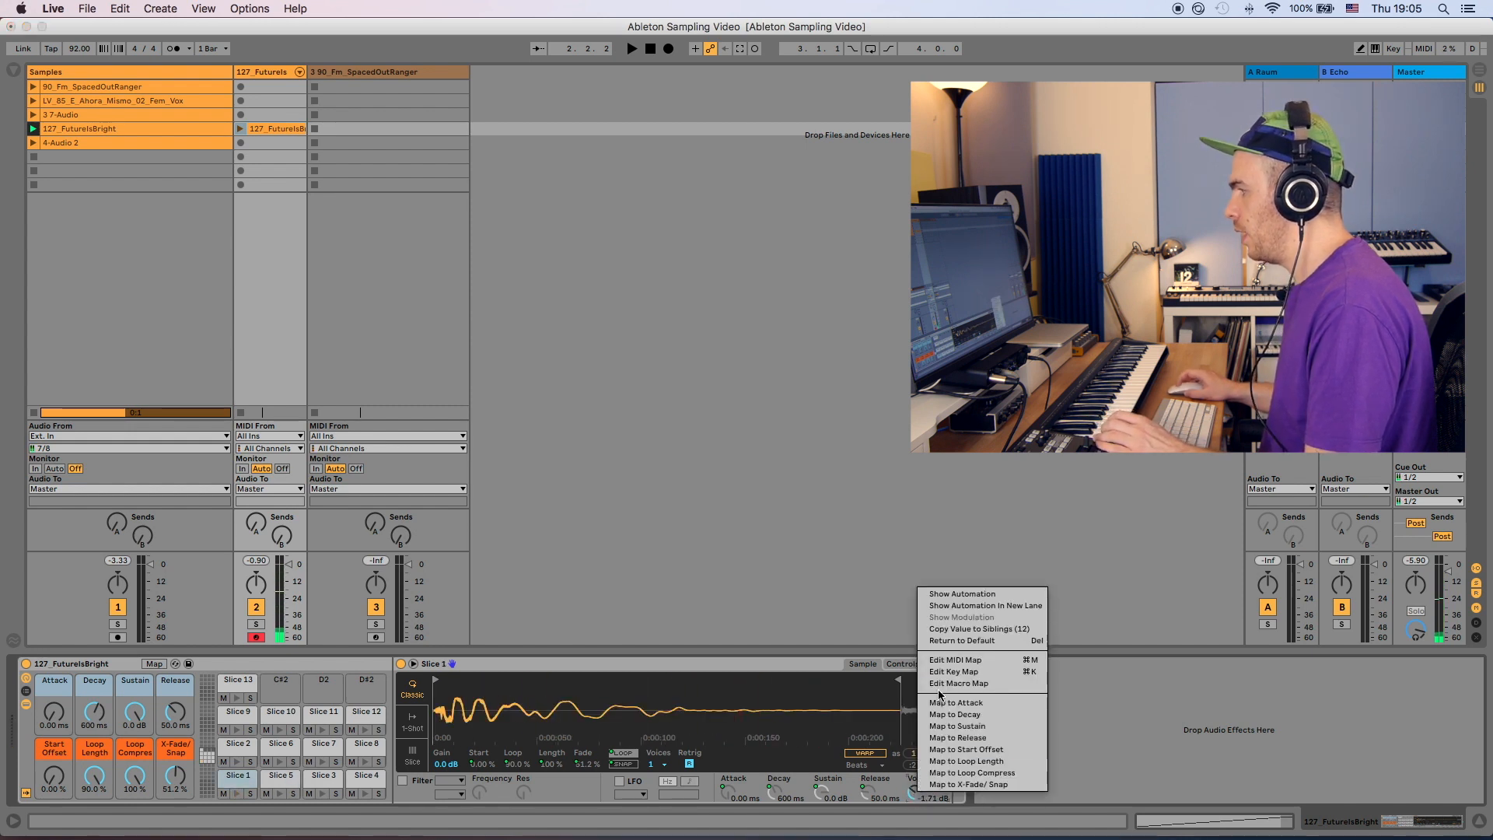
{"action": "left_click", "coordinate": [964, 630]}
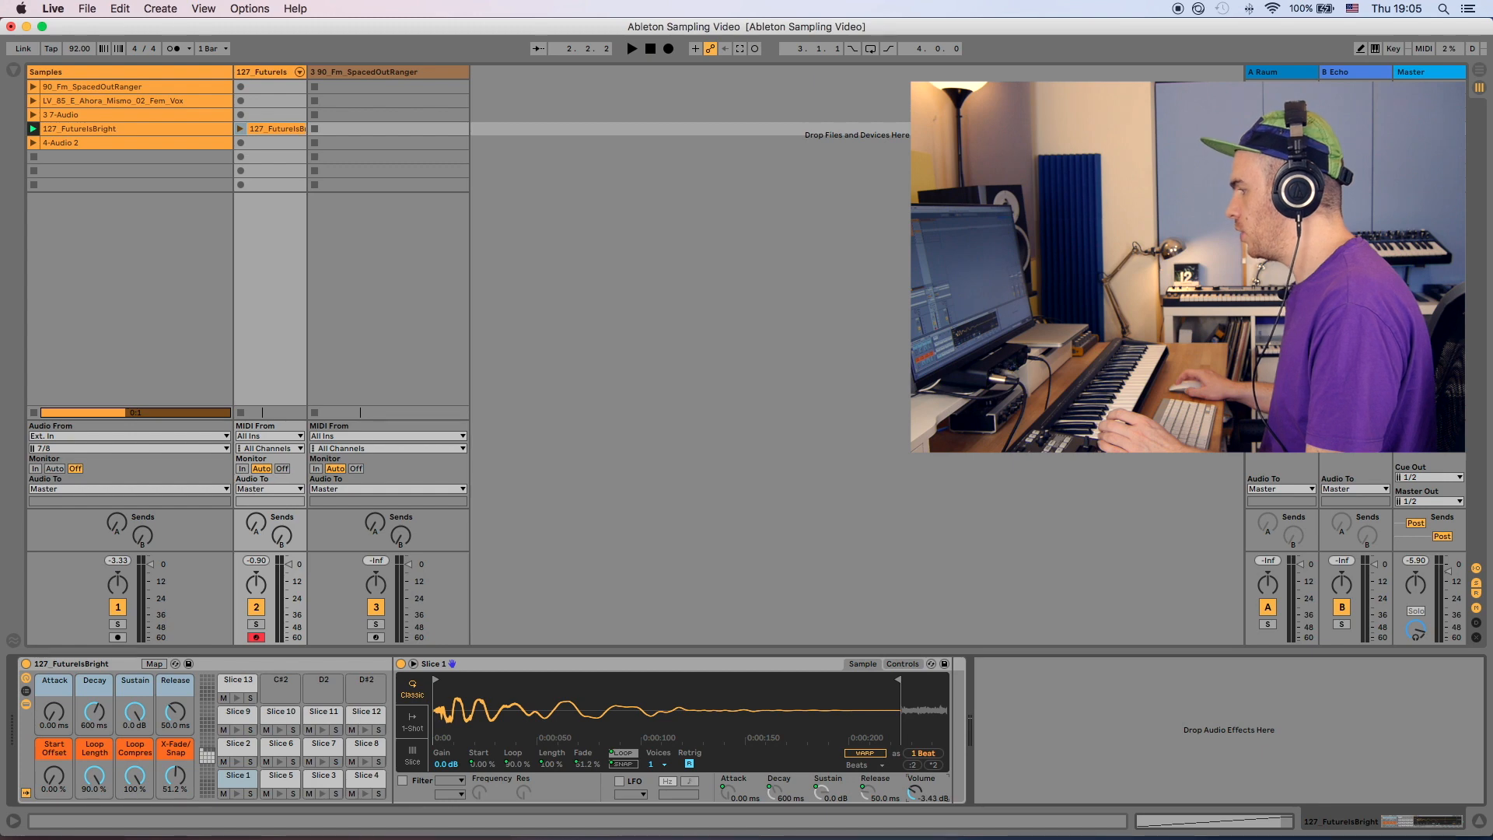
- Load Drum Buss from the Audio Effects onto the sliced track and raise its Drive to about 52%
{"action": "key", "text": "super+alt+b"}
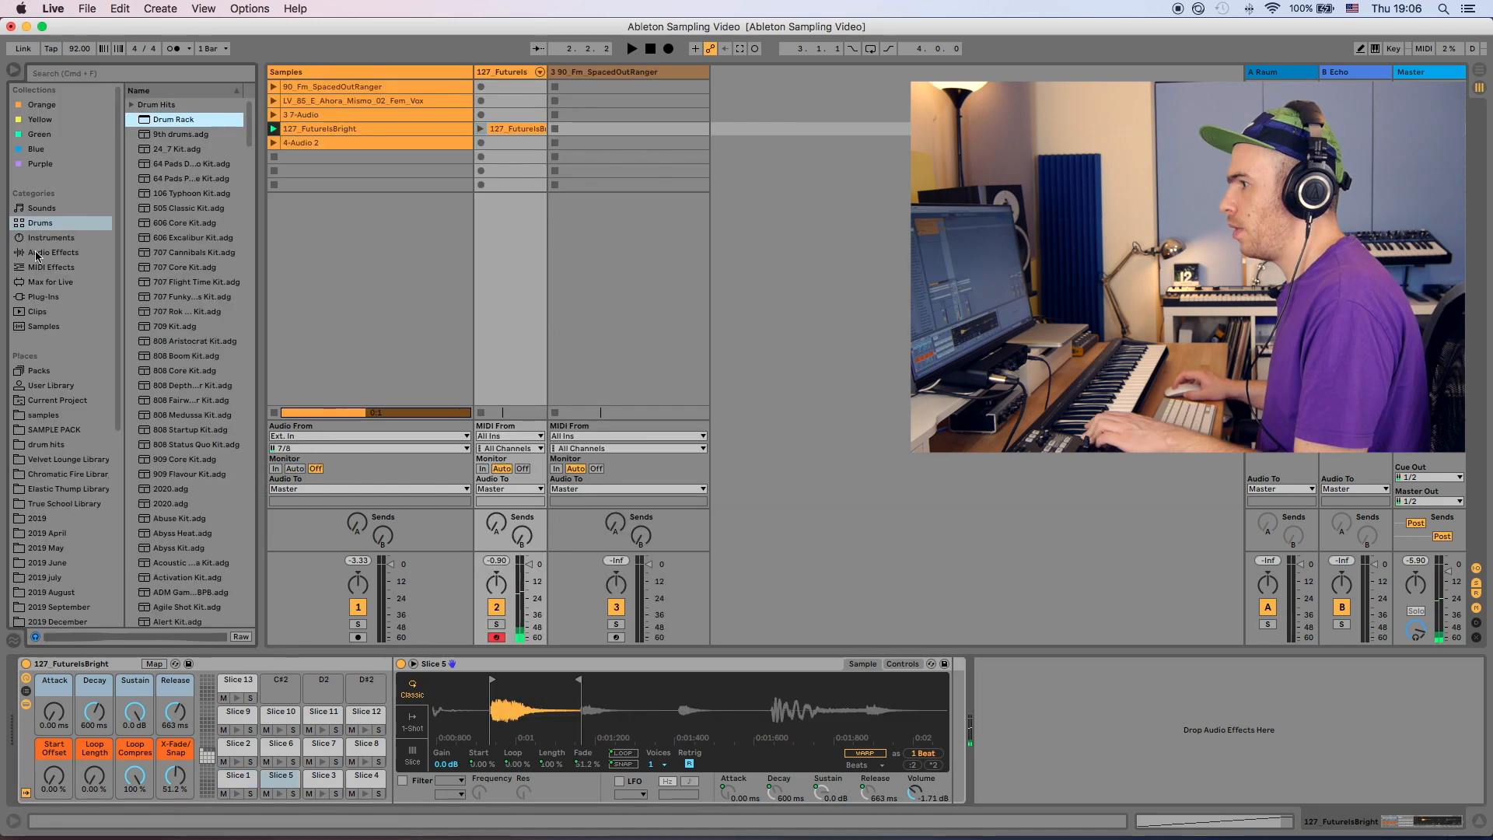
{"action": "left_click", "coordinate": [51, 253]}
{"action": "scroll", "coordinate": [172, 204], "scroll_direction": "up", "scroll_amount": 3}
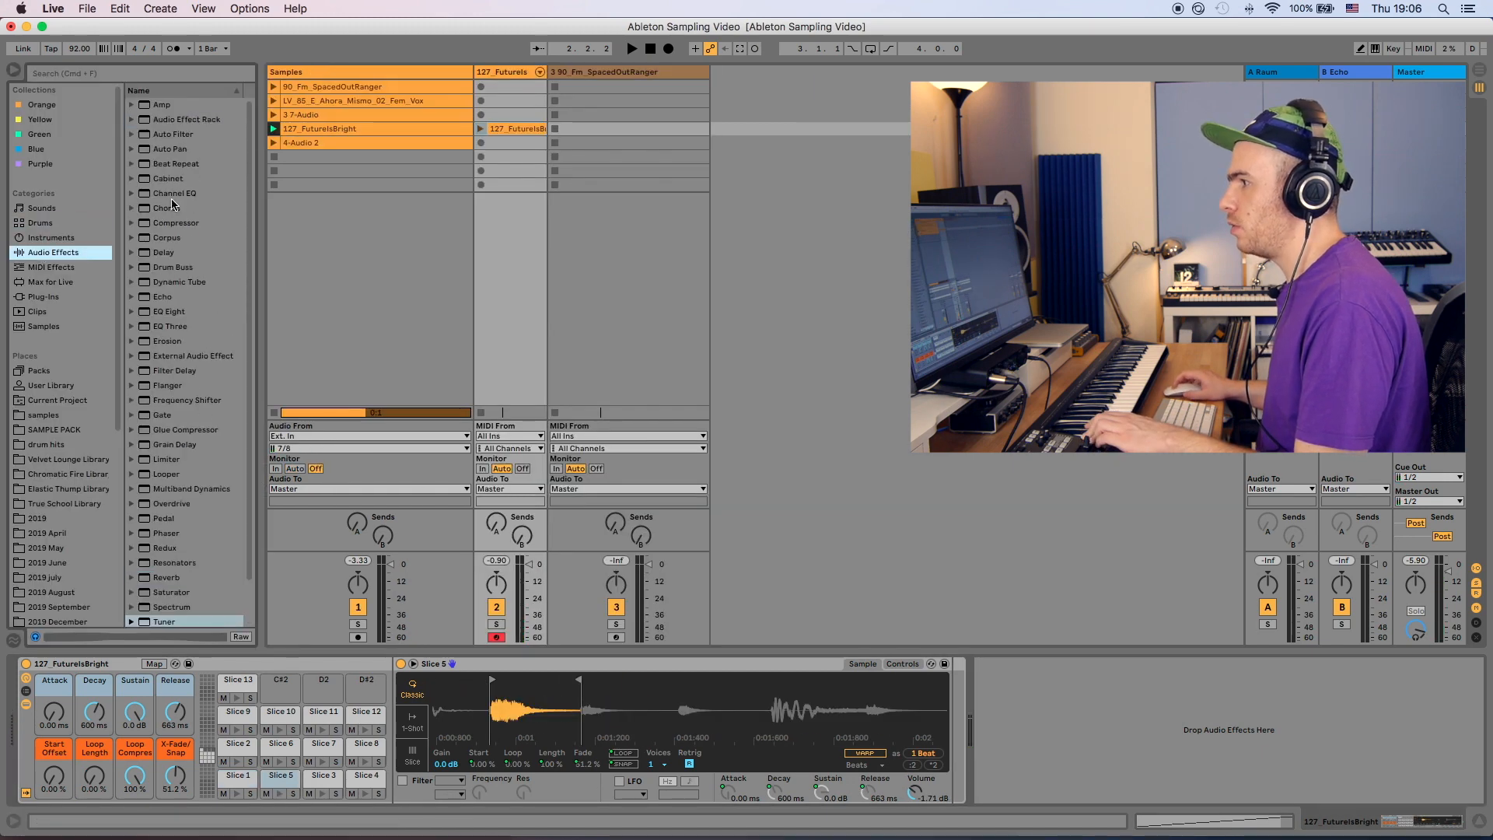
{"action": "double_click", "coordinate": [169, 267]}
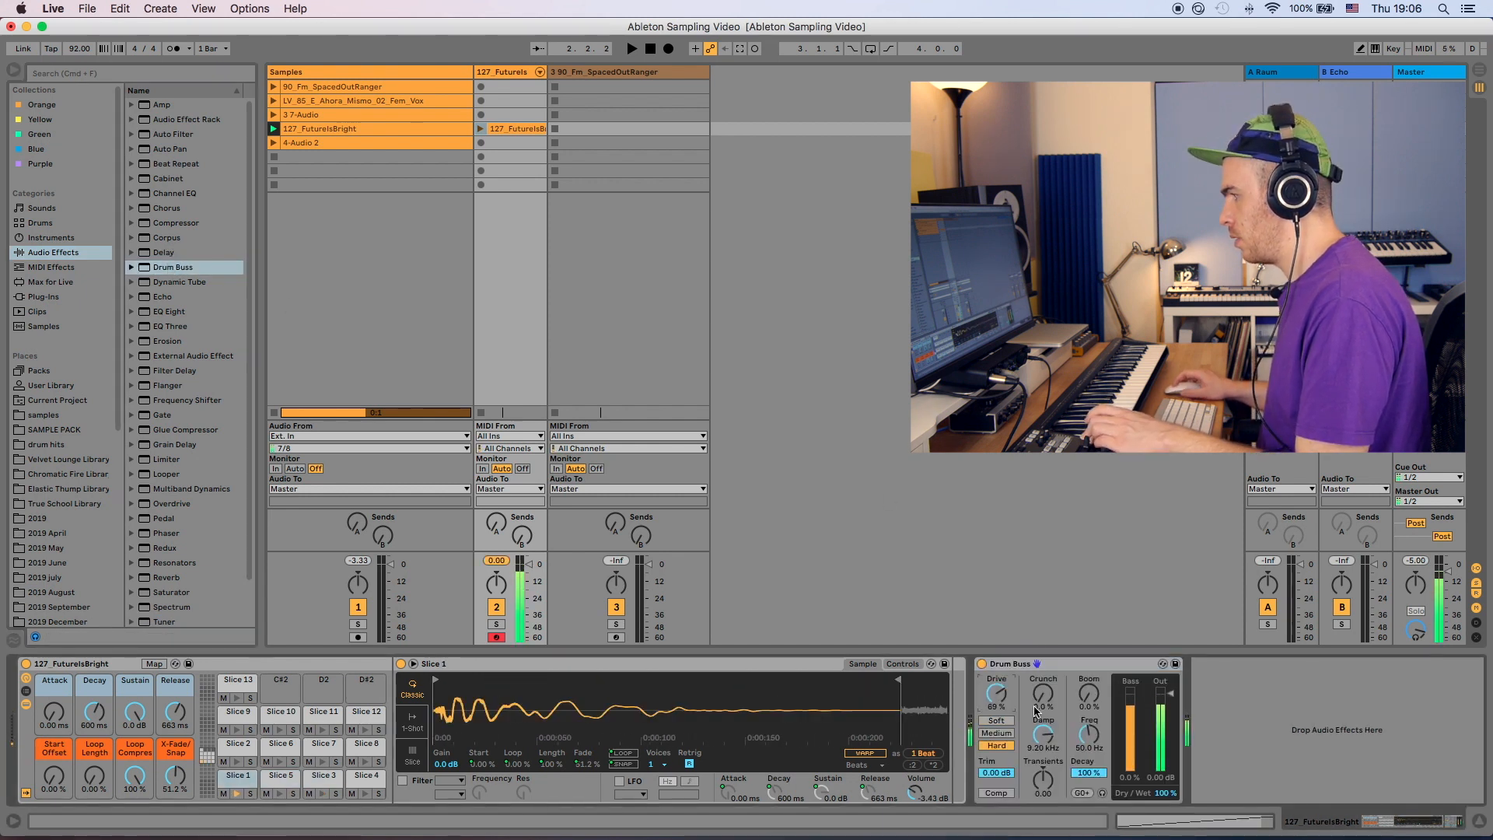
{"action": "left_click_drag", "start_coordinate": [994, 706], "coordinate": [995, 727]}
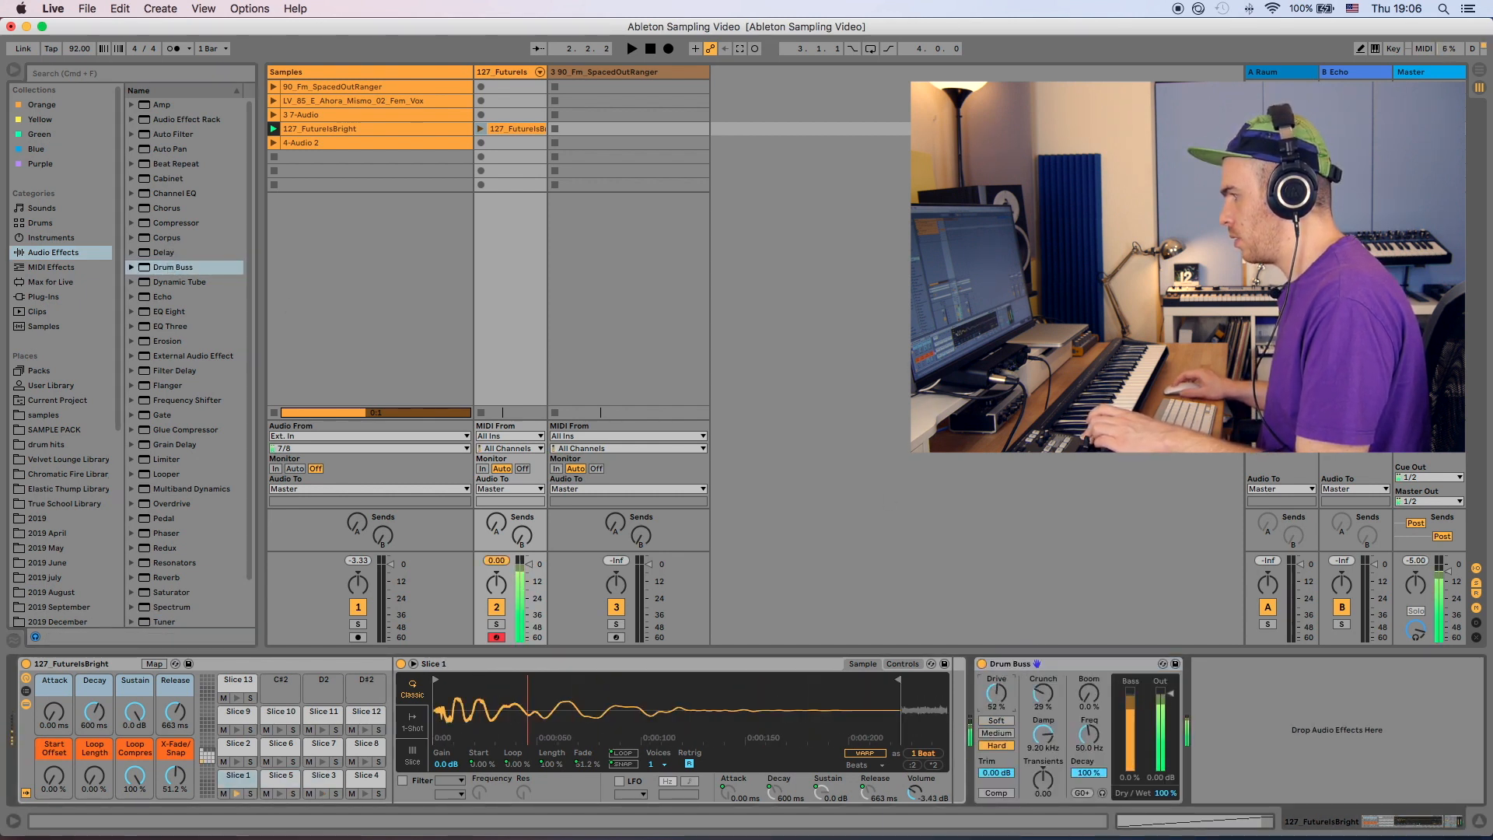
{"action": "left_click", "coordinate": [996, 721]}
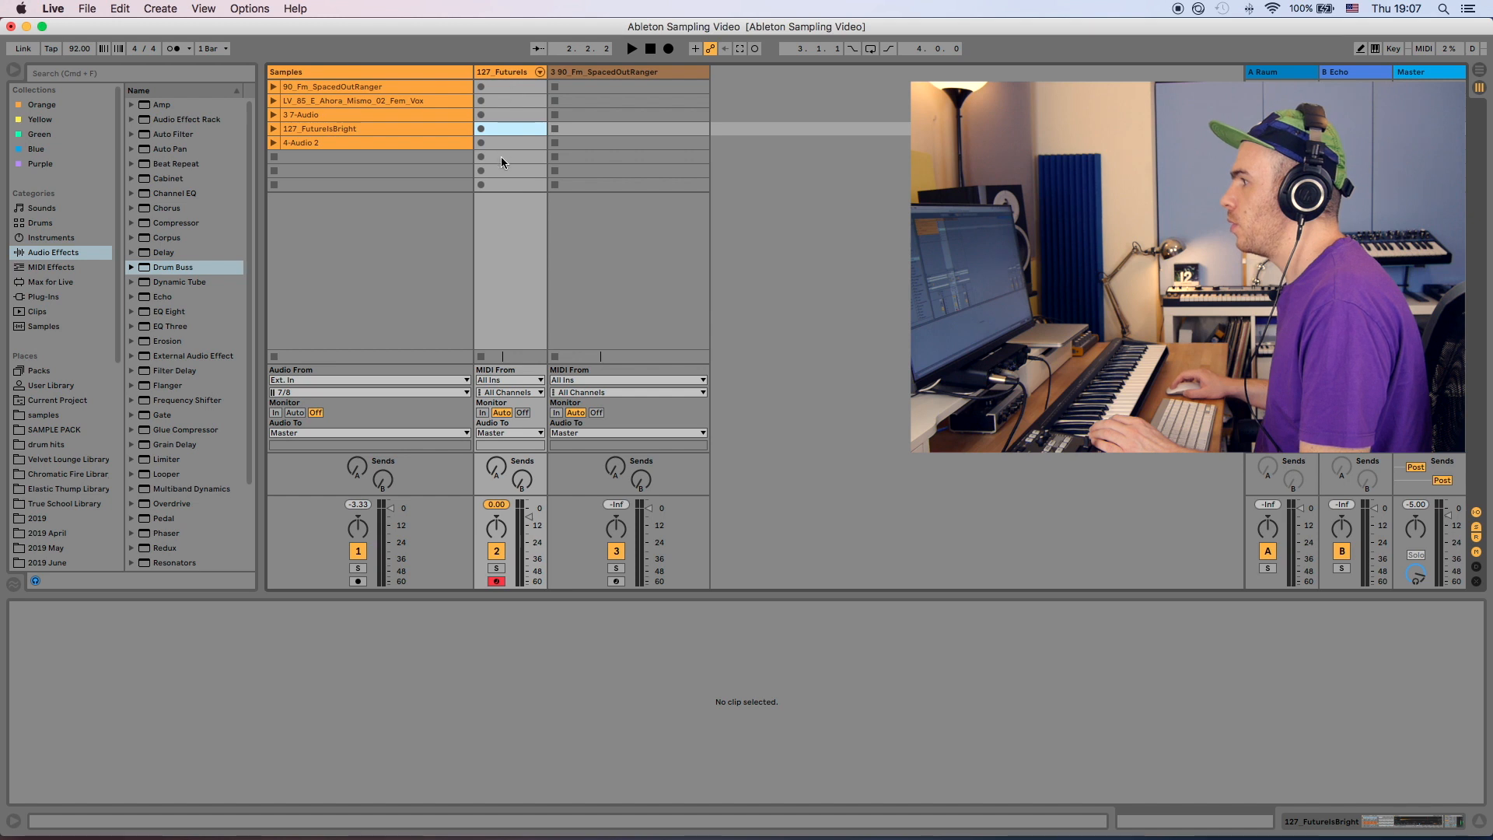
- Enable the metronome and record a new MIDI clip of the slices on the sliced drum track, then launch it
{"action": "left_click", "coordinate": [501, 156]}
{"action": "left_click", "coordinate": [174, 49]}
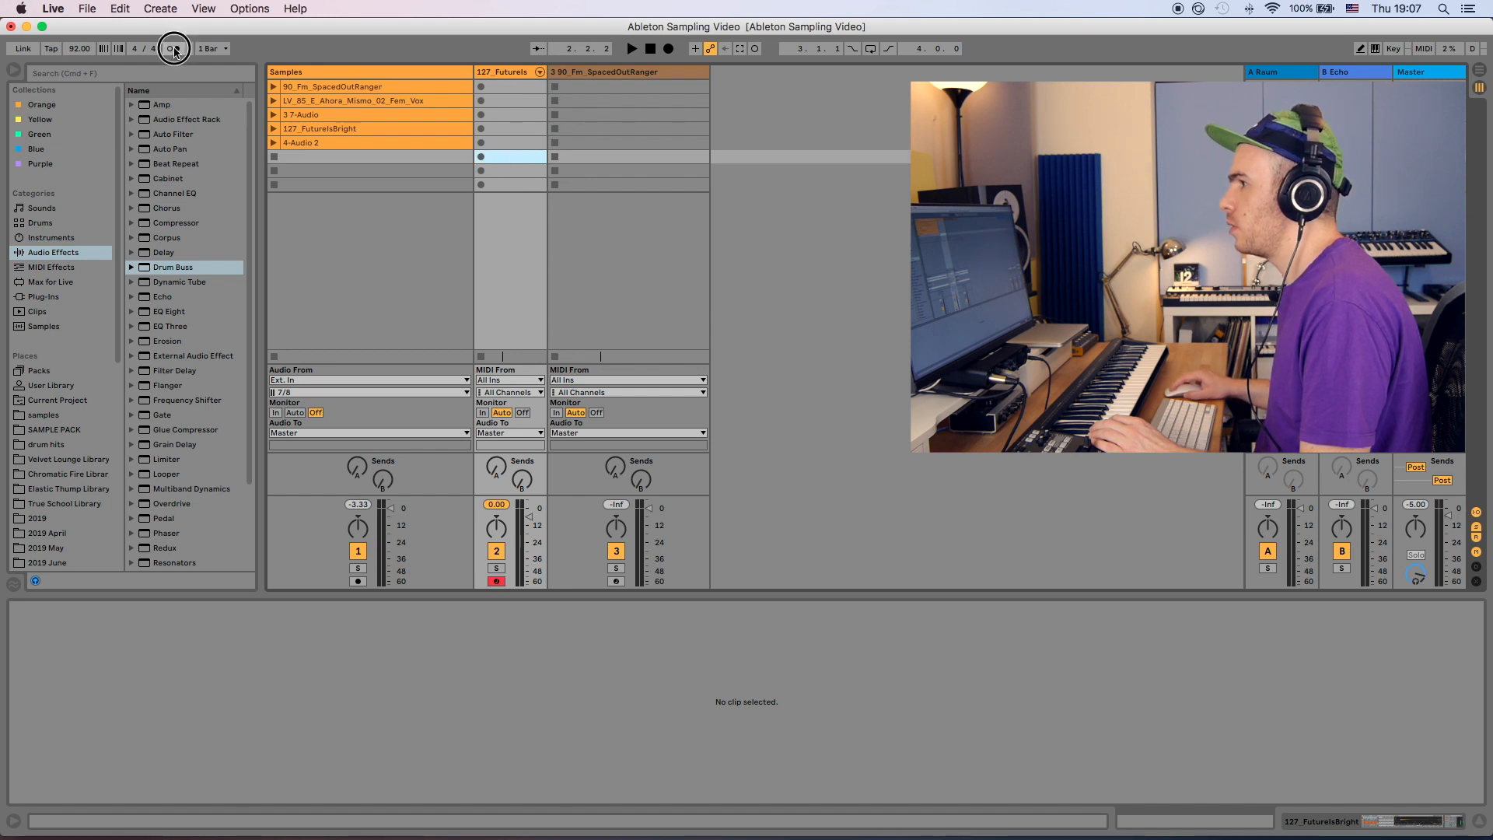
{"action": "left_click", "coordinate": [481, 157]}
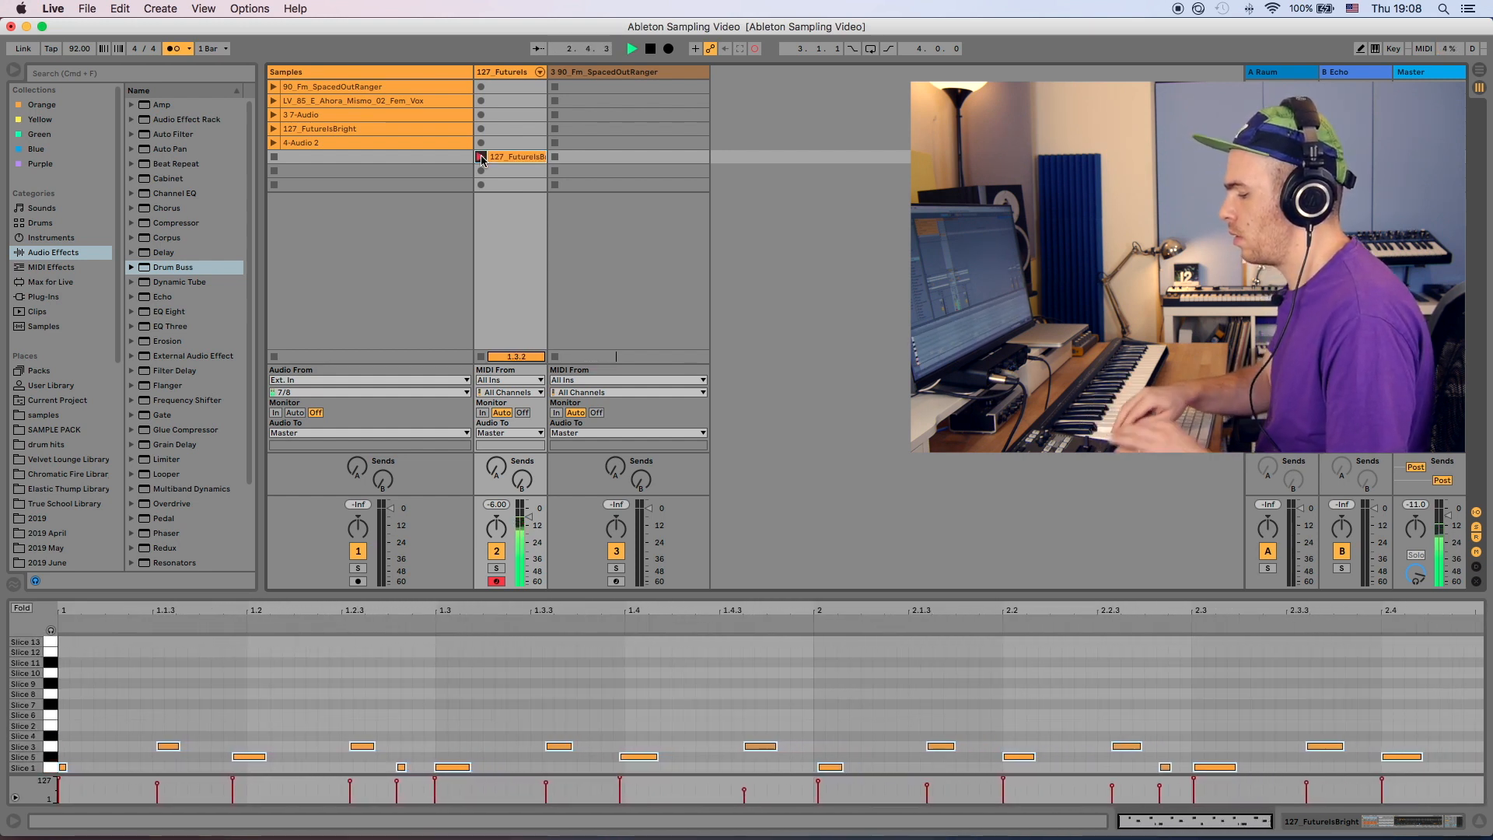
{"action": "key", "text": "space"}
{"action": "left_click", "coordinate": [482, 159]}
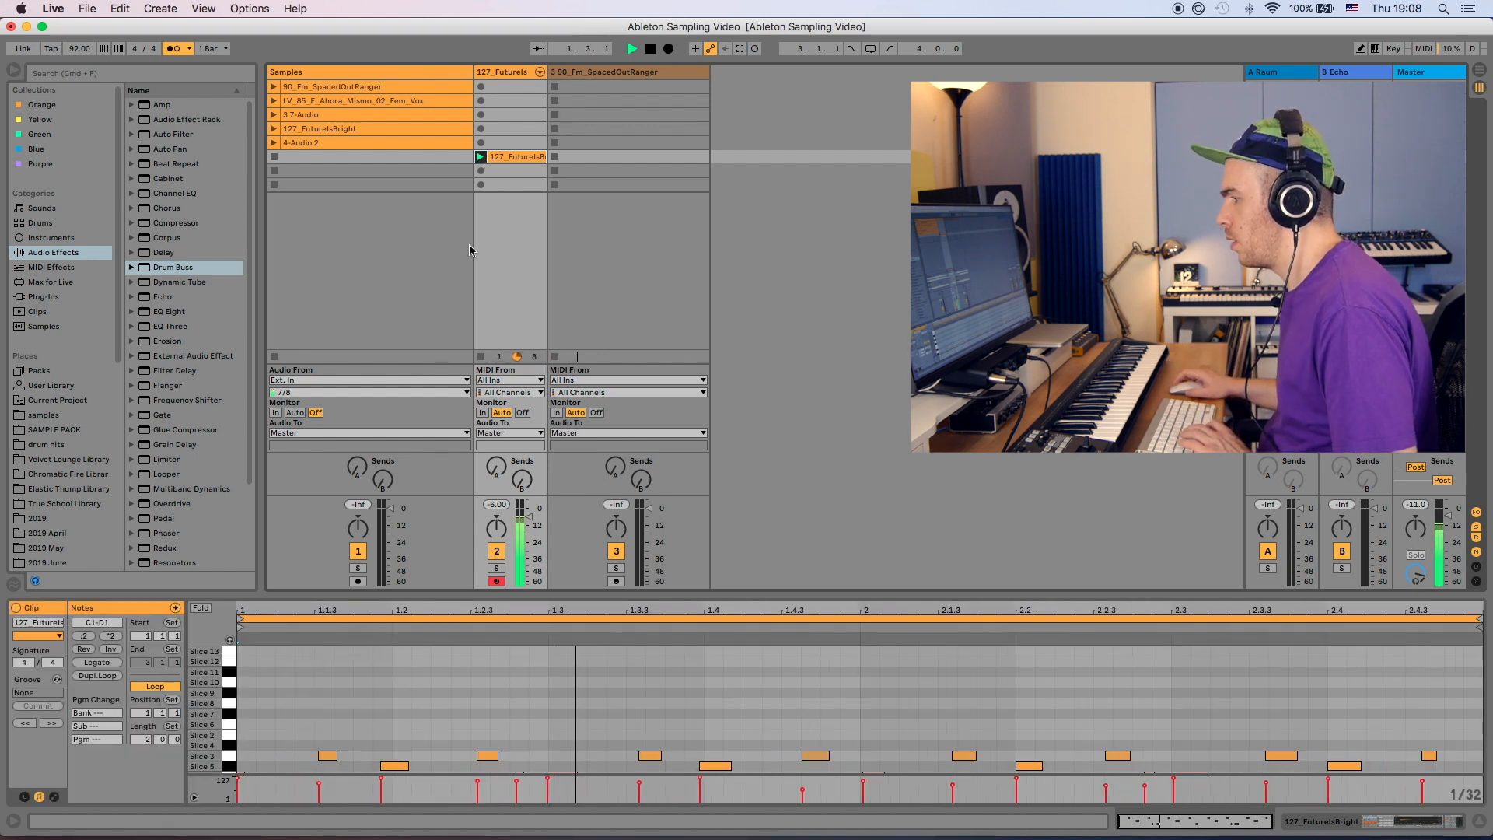
- Add a Reverb to the sliced drum track and reduce its Dry/Wet to about 19% while playing back
{"action": "double_click", "coordinate": [502, 76]}
{"action": "key", "text": "space"}
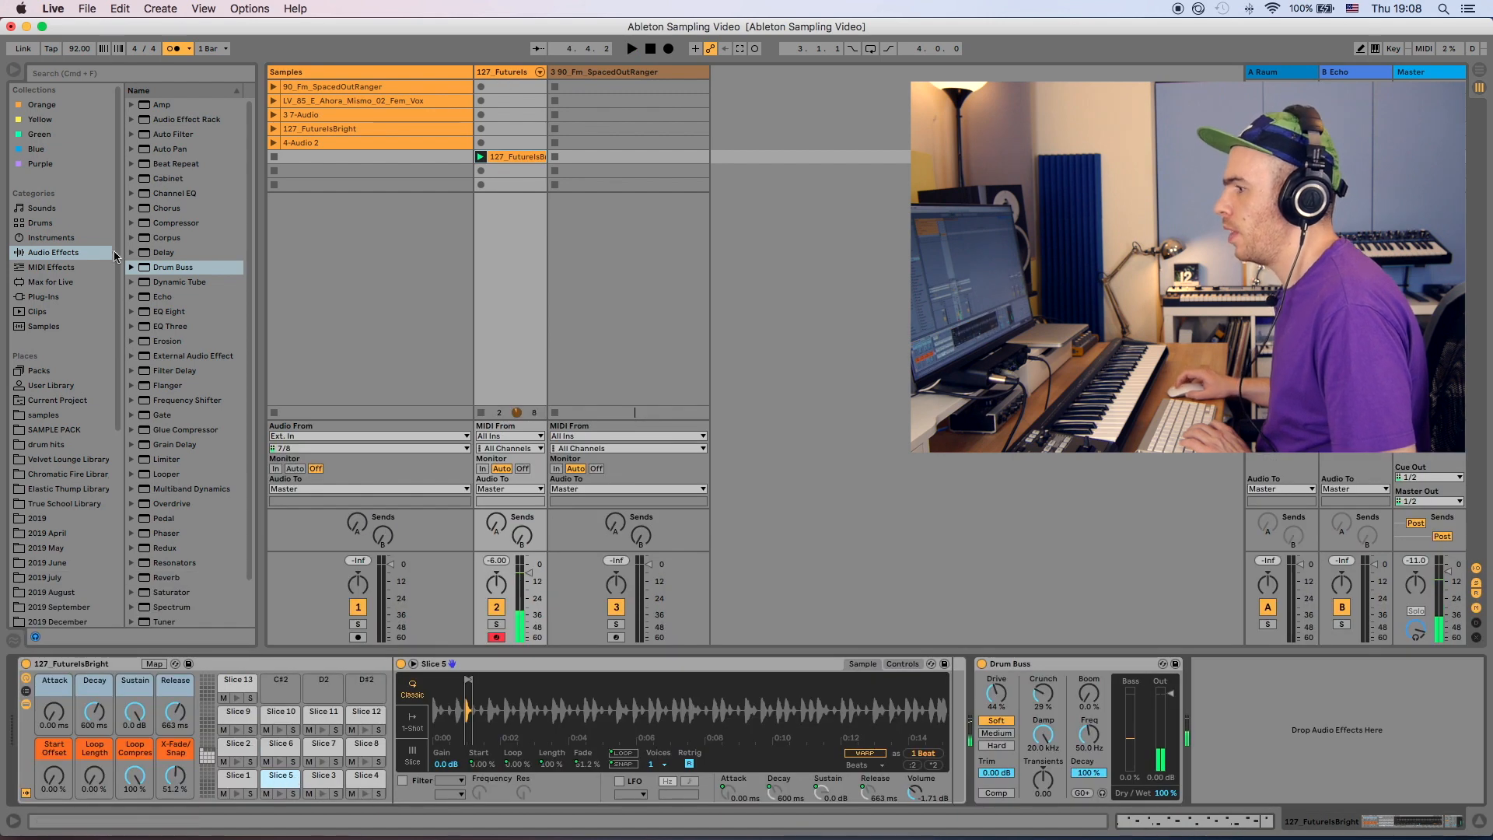
{"action": "scroll", "coordinate": [169, 550], "scroll_direction": "down", "scroll_amount": 3}
{"action": "left_click_drag", "start_coordinate": [165, 534], "coordinate": [964, 731]}
{"action": "key", "text": "space"}
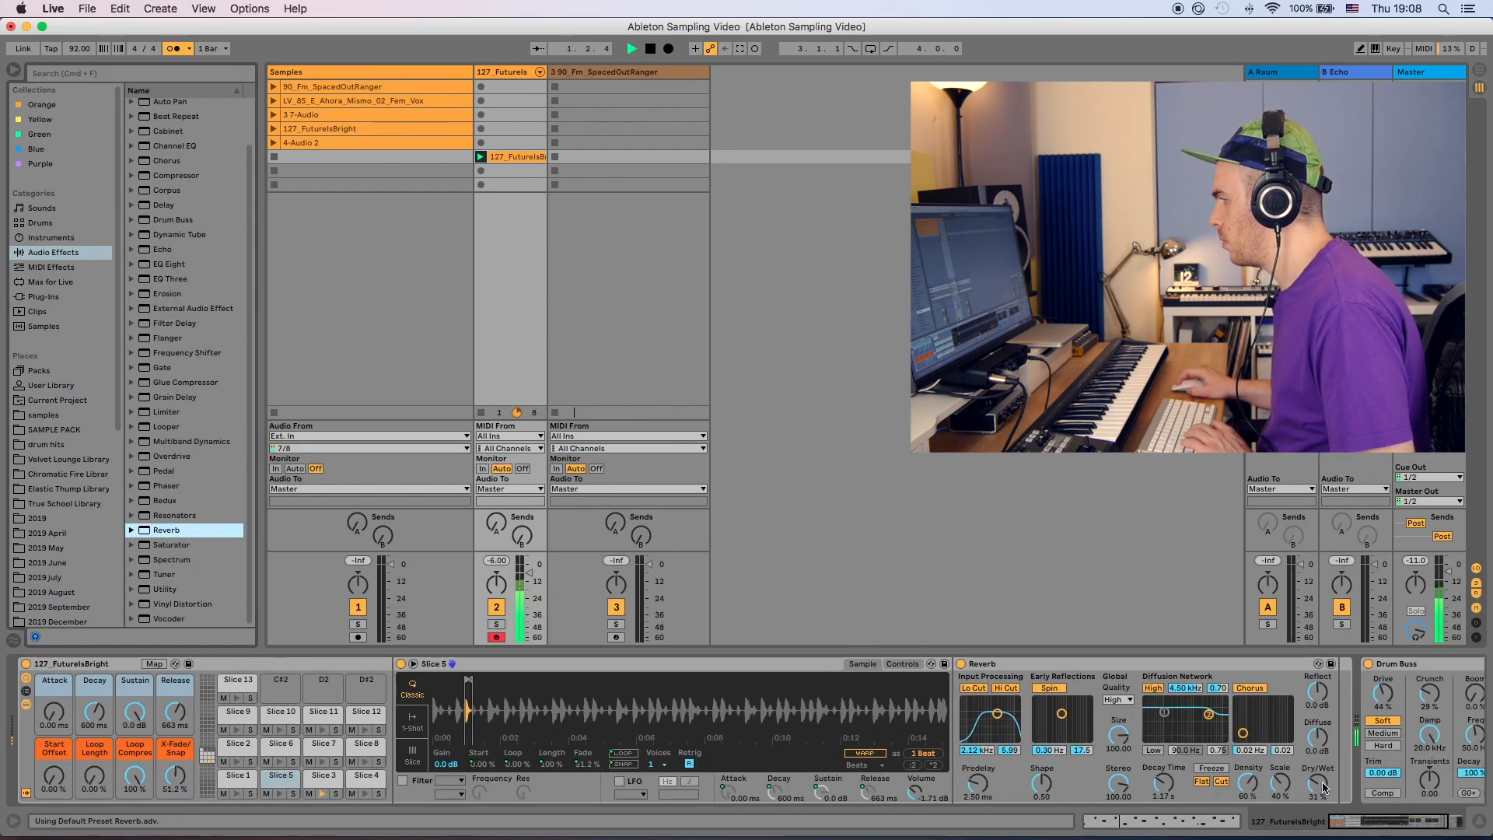
{"action": "left_click_drag", "start_coordinate": [1324, 788], "coordinate": [1324, 805]}
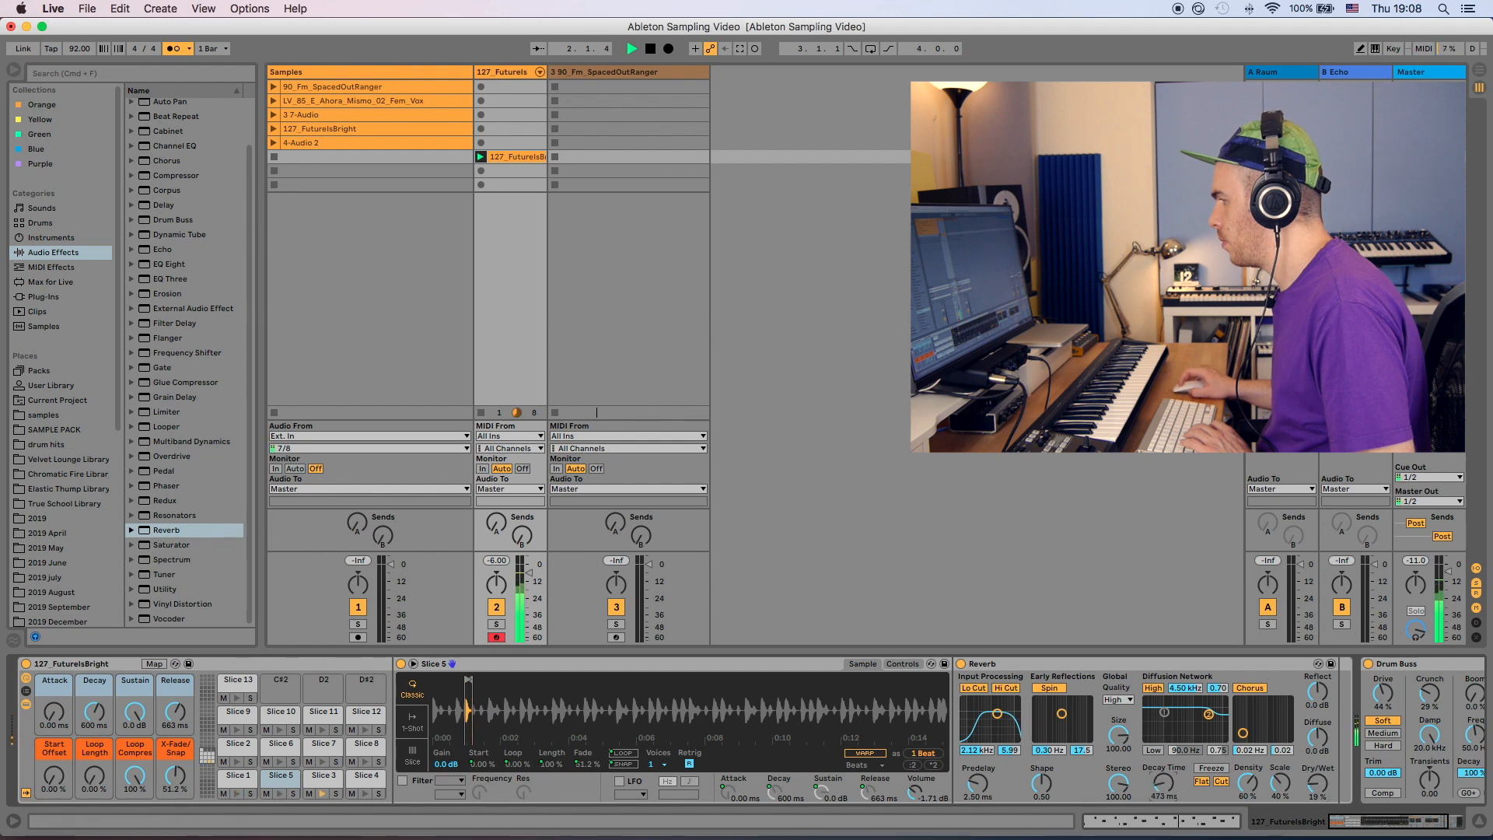
{"action": "left_click_drag", "start_coordinate": [1306, 693], "coordinate": [1306, 660]}
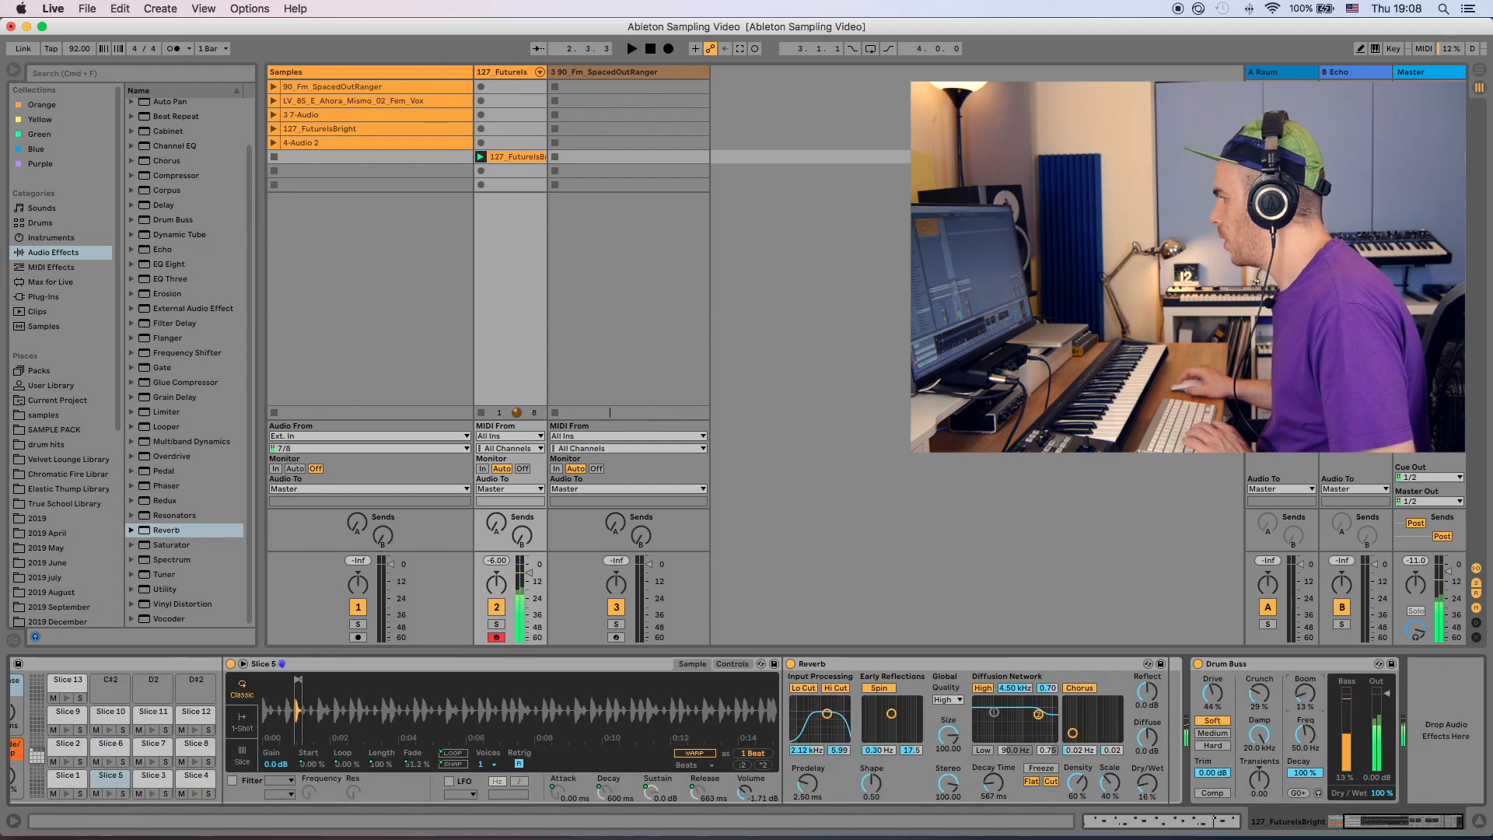
- Arm the SpacedOutRanger Simpler track and record a clip playing its slices
{"action": "key", "text": "space"}
{"action": "key", "text": "space"}
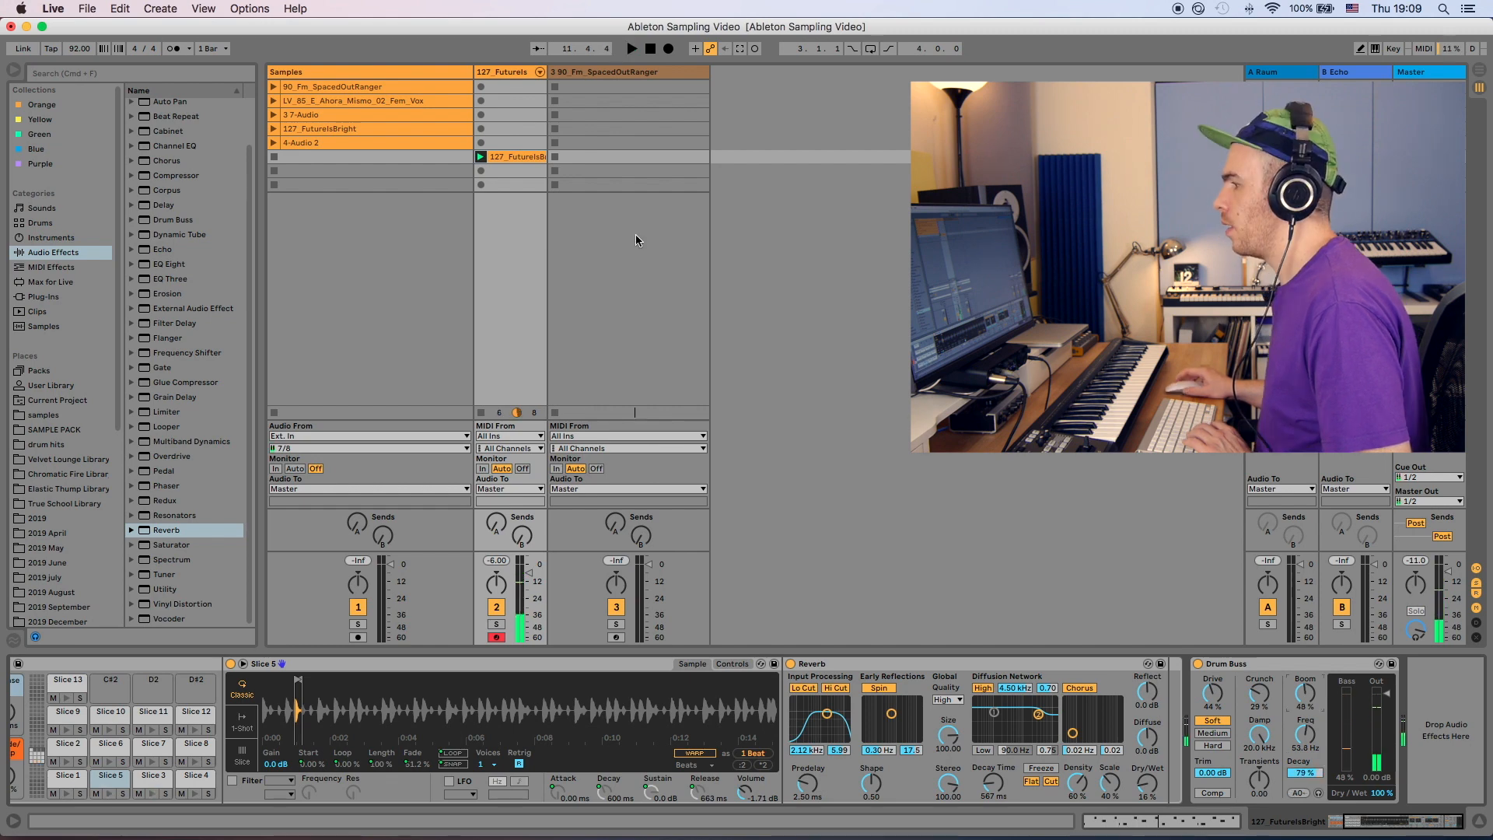
{"action": "left_click", "coordinate": [616, 638]}
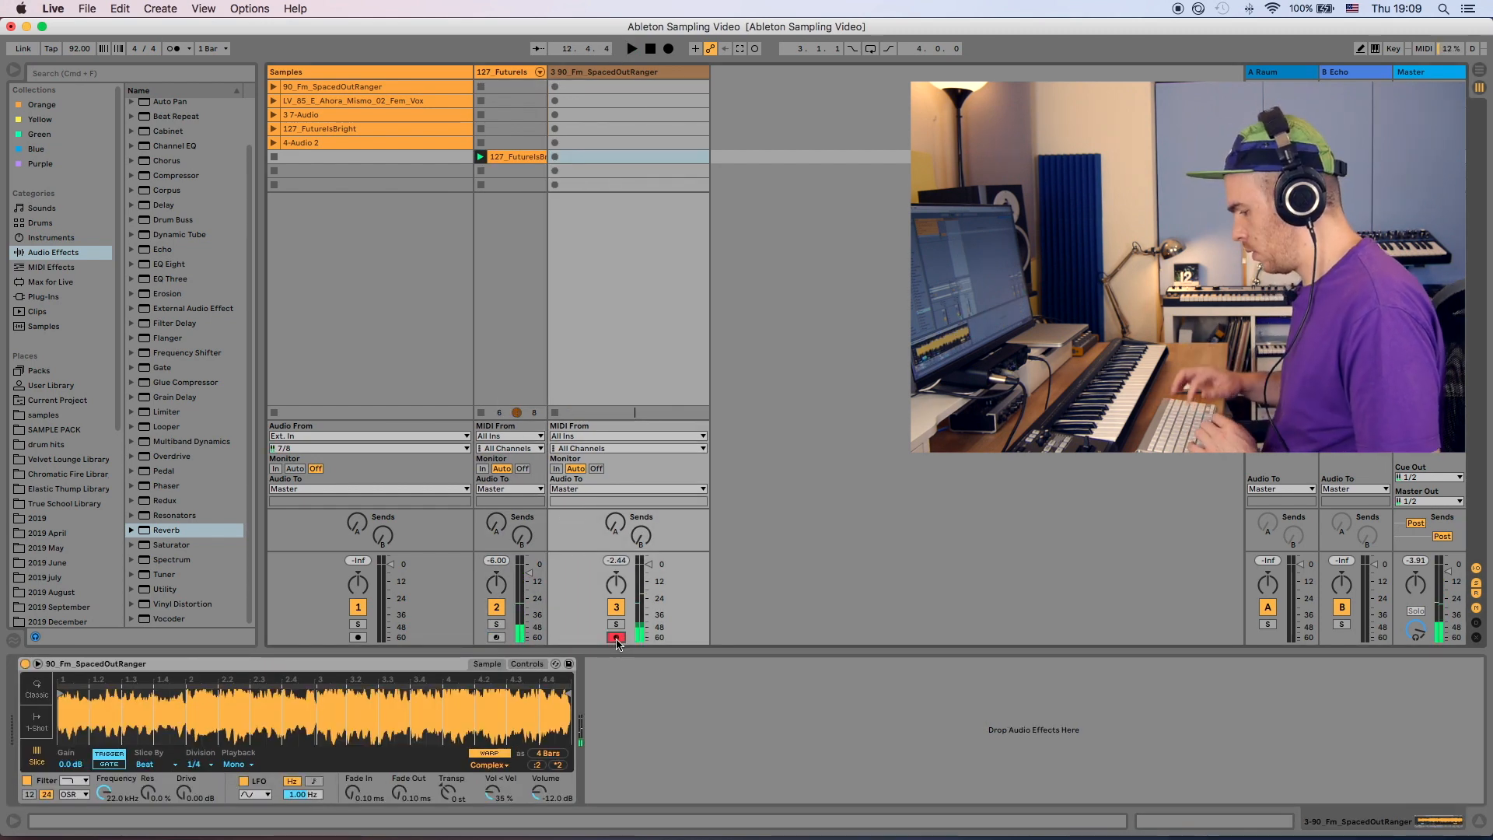
{"action": "key", "text": "Return"}
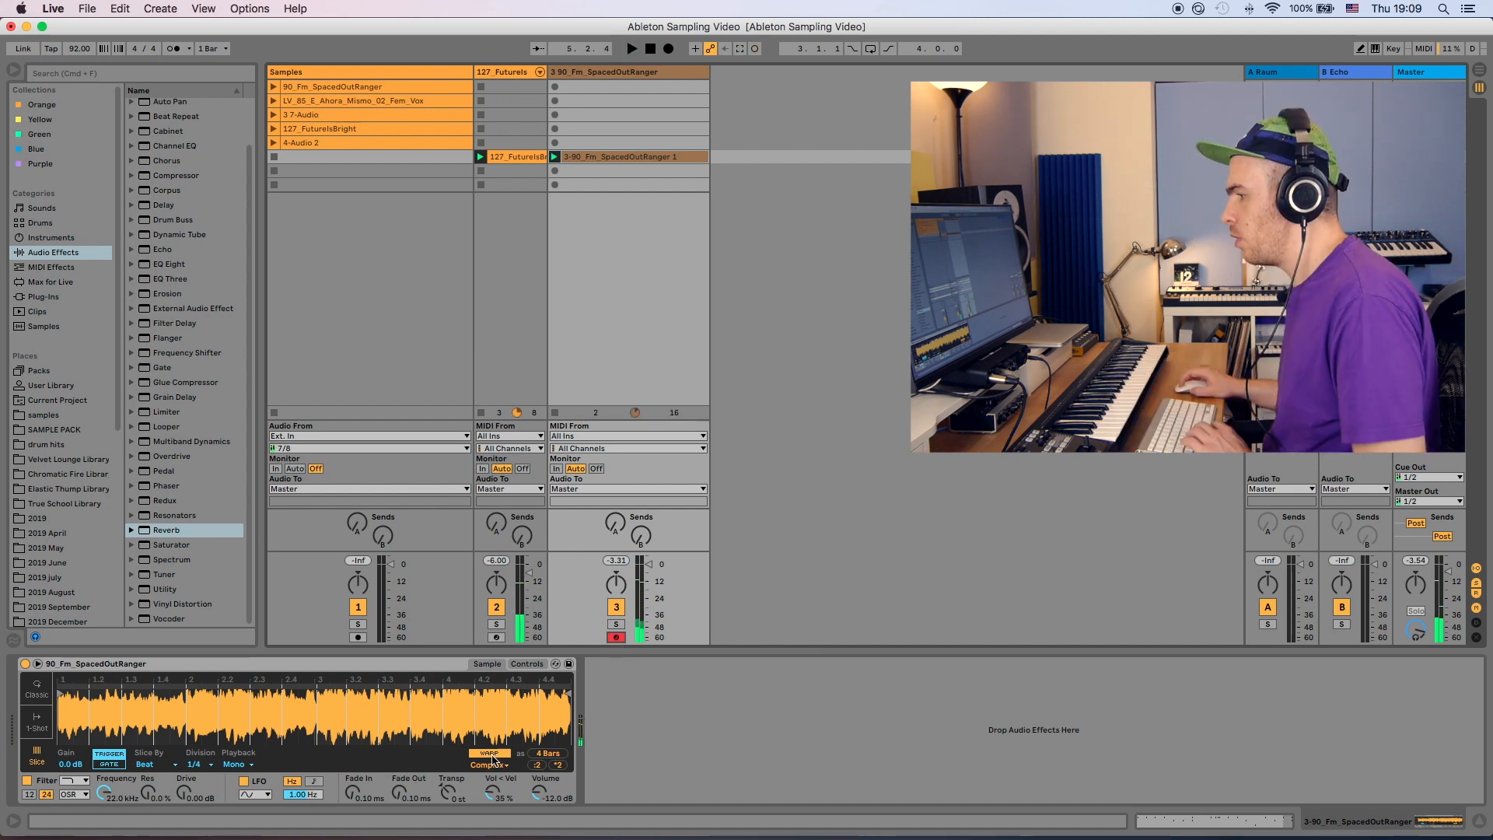
- Record a second clip of slice playing on the SpacedOutRanger track
{"action": "left_click", "coordinate": [491, 754]}
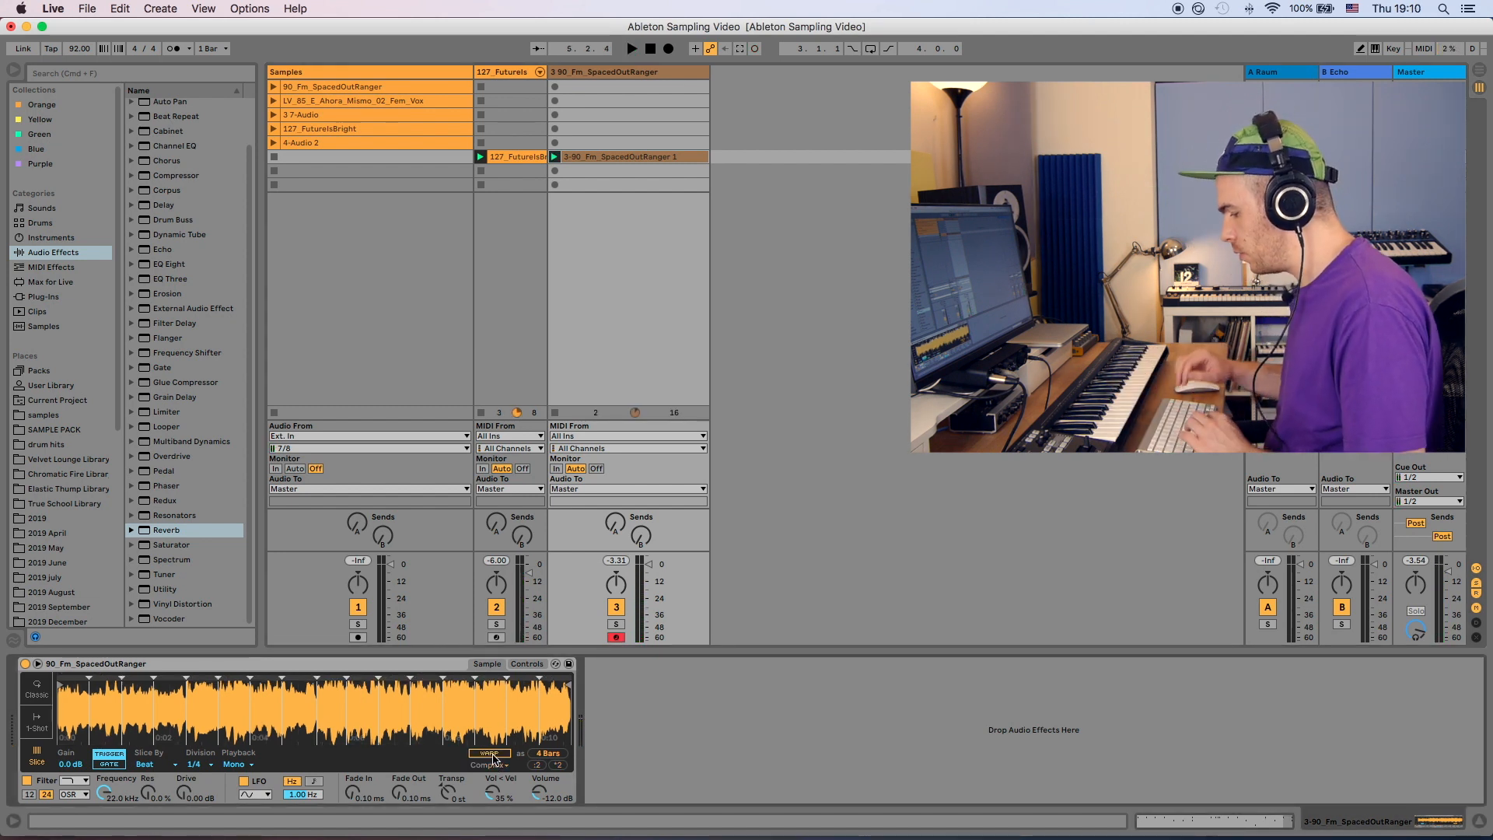
{"action": "left_click", "coordinate": [554, 170]}
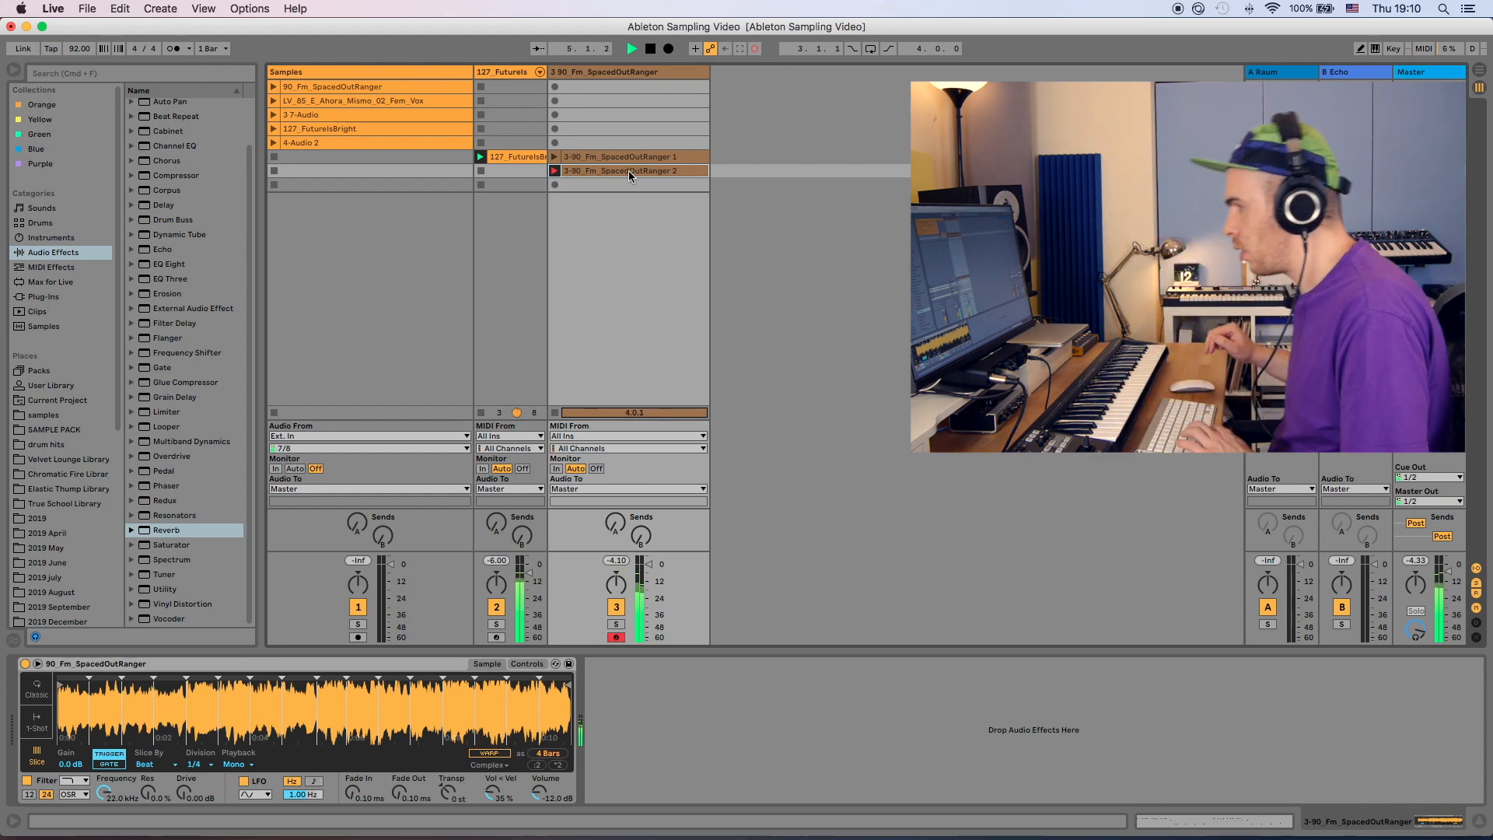
{"action": "key", "text": "space"}
{"action": "key", "text": "space"}
- Inspect the second recorded clip's notes and the devices on both sliced tracks
{"action": "left_click", "coordinate": [629, 171]}
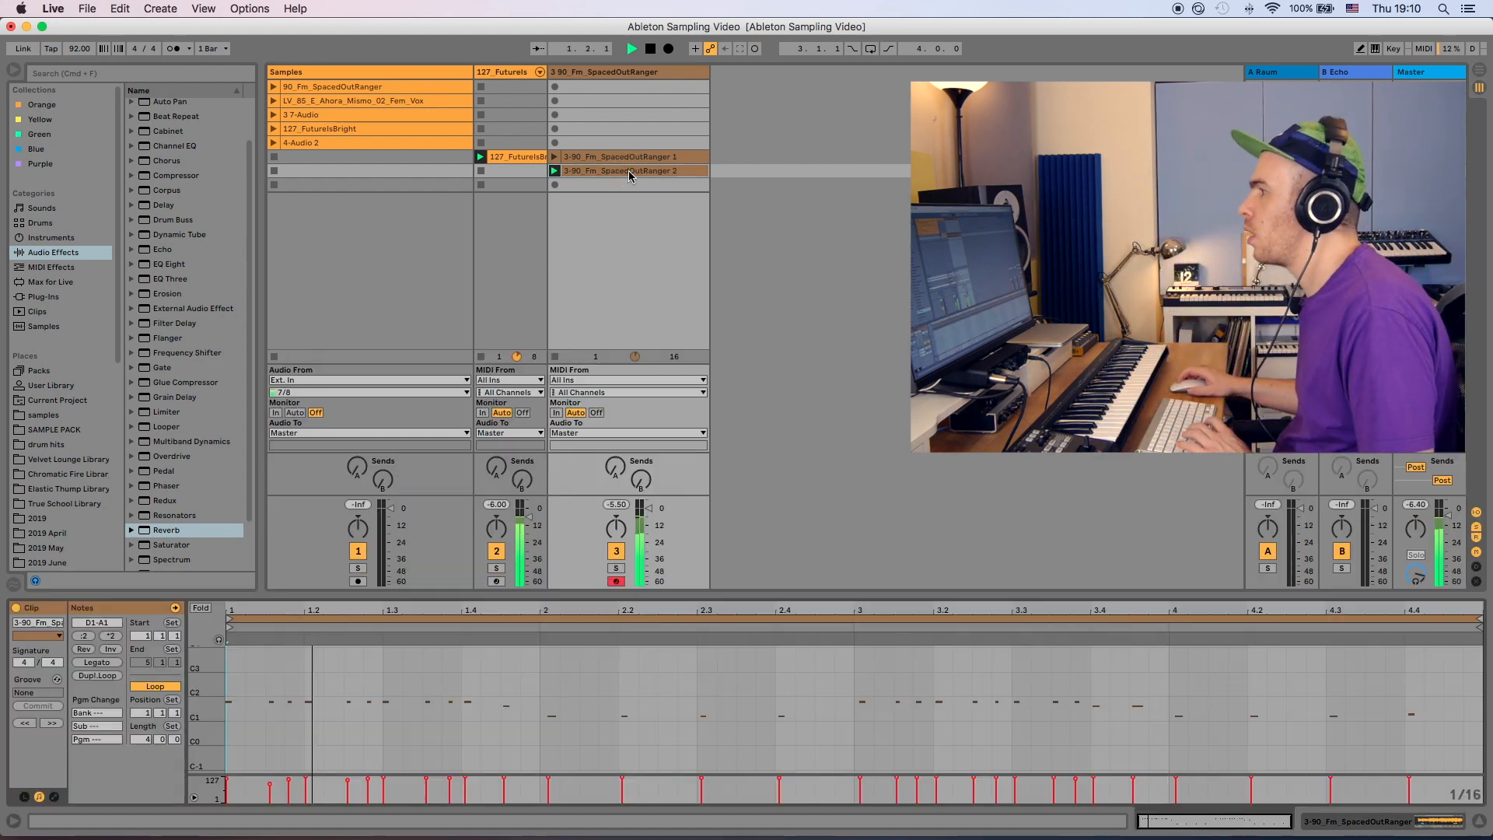
{"action": "left_click", "coordinate": [632, 73]}
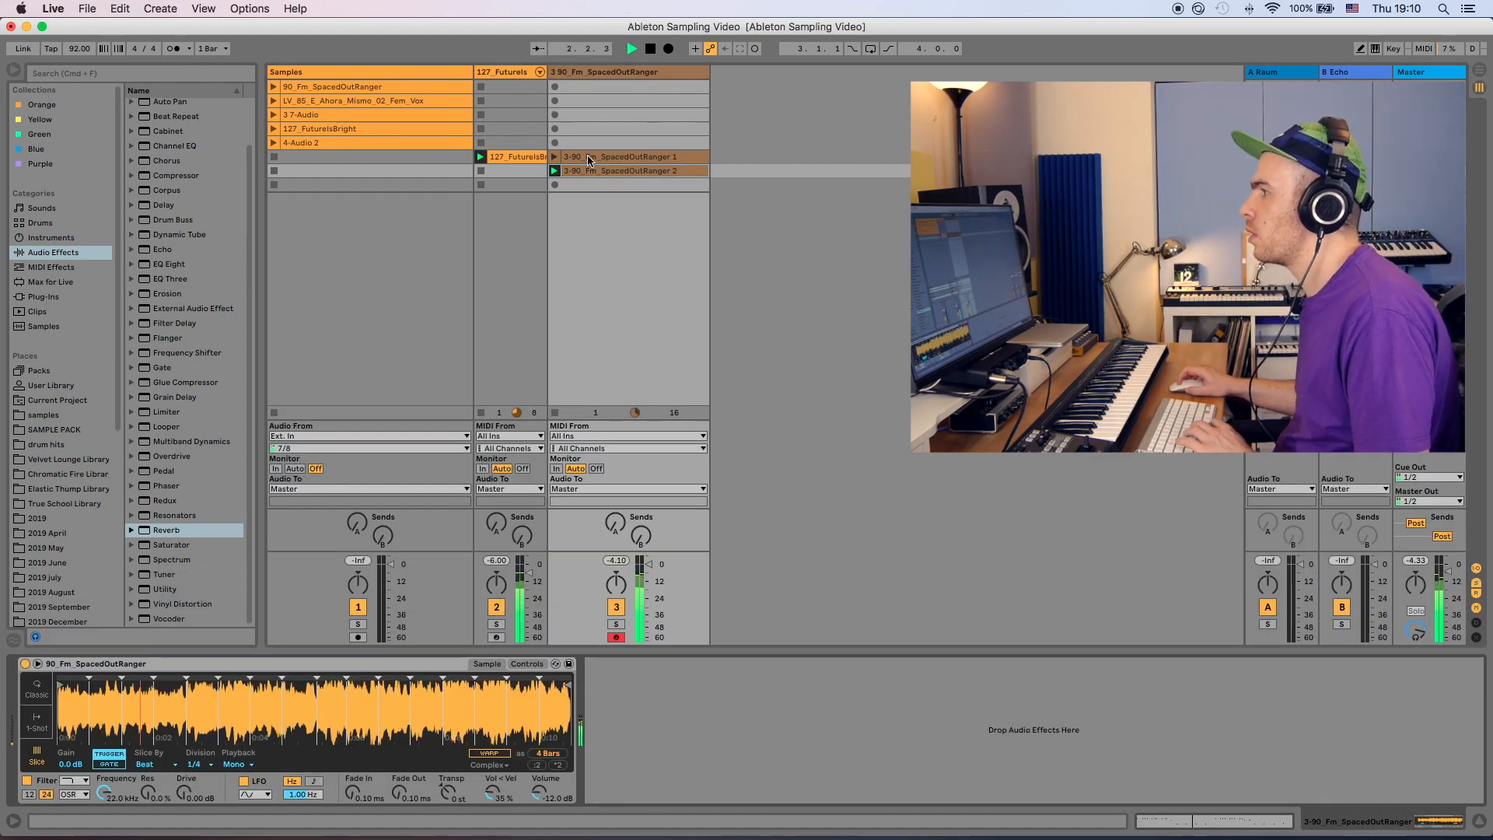
{"action": "mouse_move", "coordinate": [588, 157]}
{"action": "left_mouse_down"}
{"action": "mouse_move", "coordinate": [590, 140]}
{"action": "mouse_move", "coordinate": [591, 158]}
{"action": "left_mouse_up"}
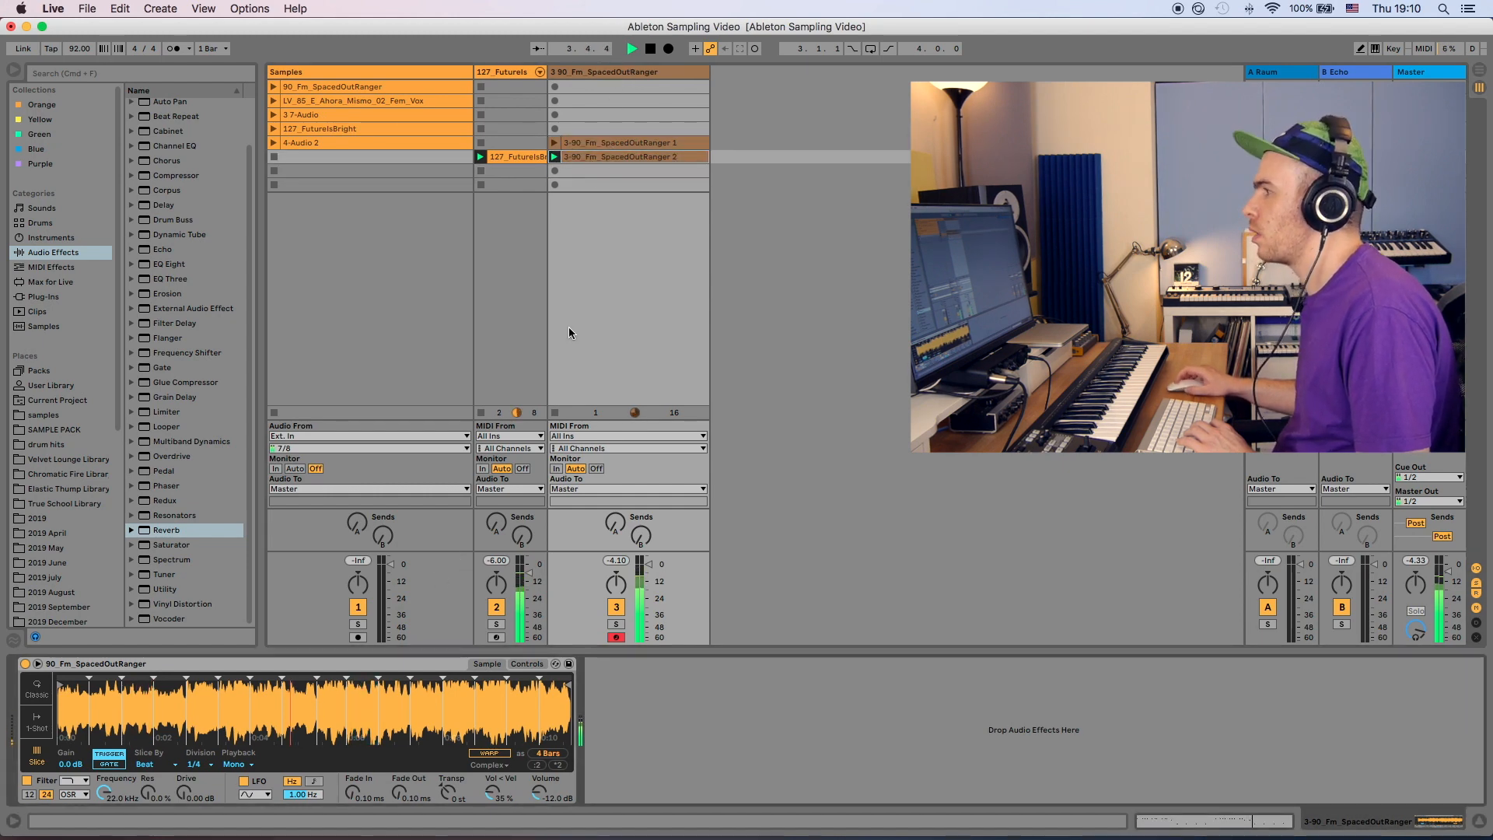
{"action": "left_click", "coordinate": [513, 71]}
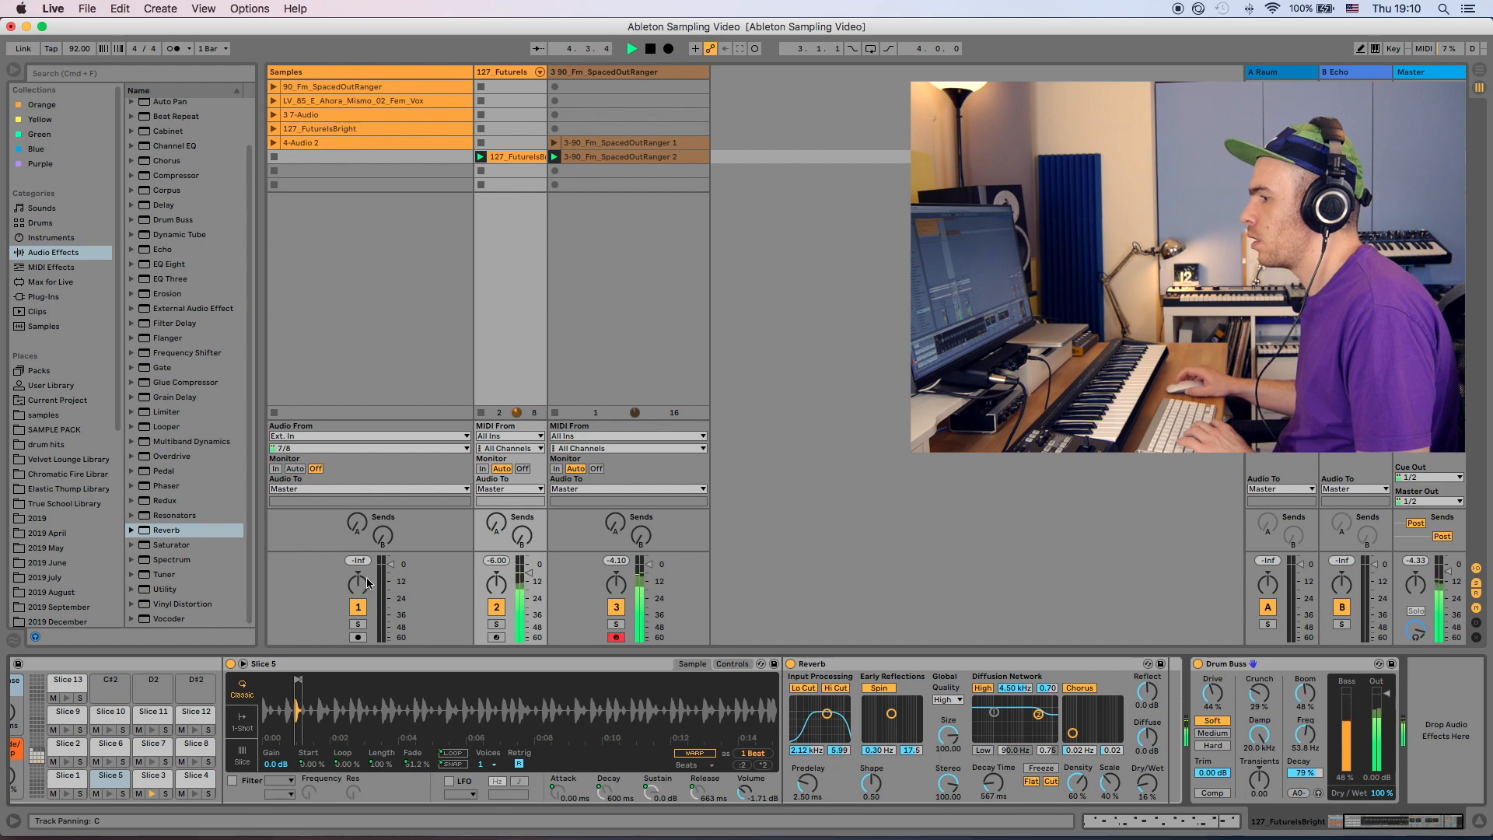
{"action": "left_click", "coordinate": [596, 74]}
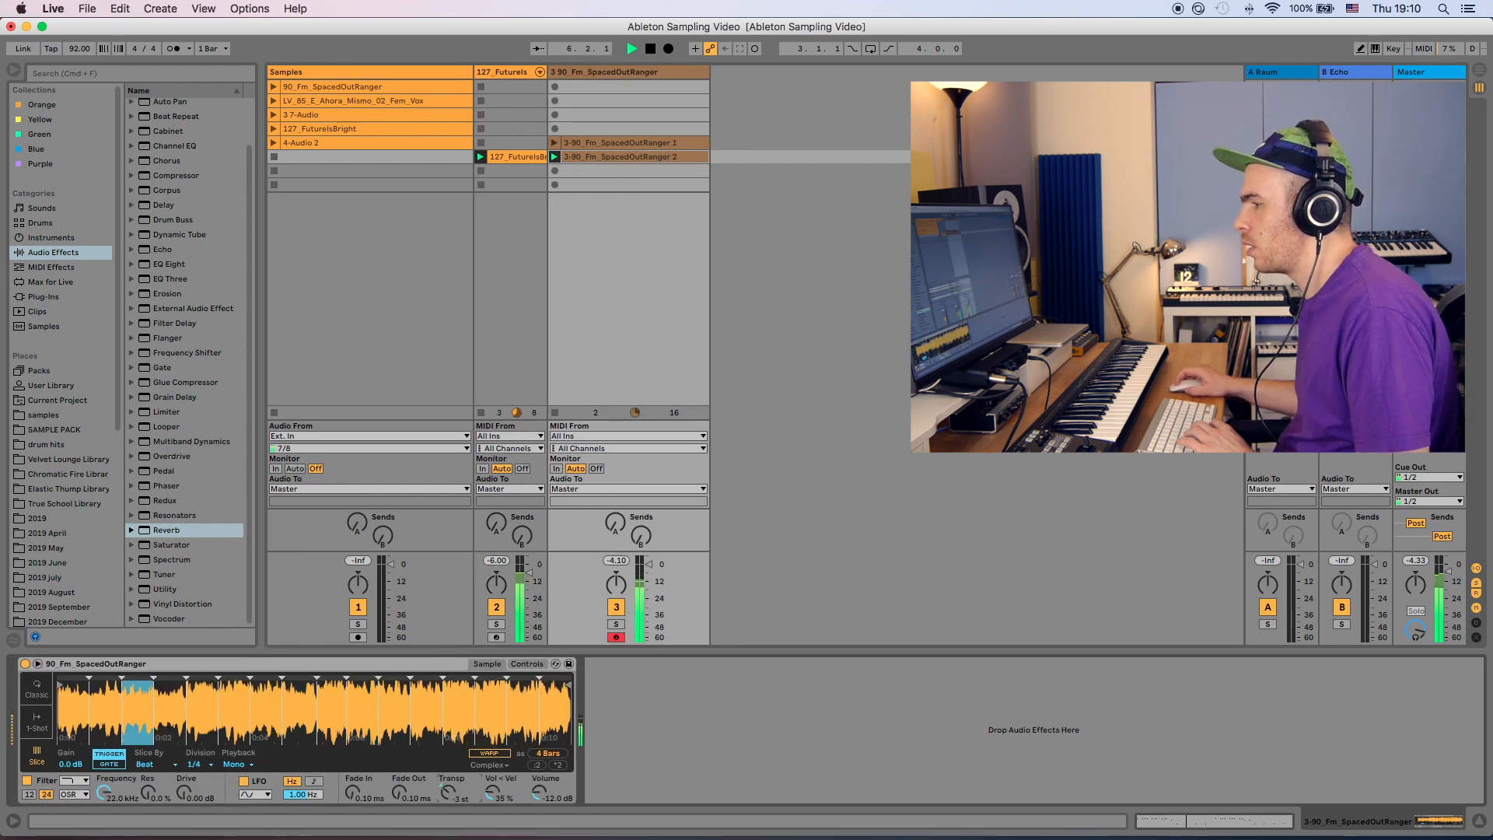
- Transpose the SpacedOutRanger Simpler to -1 st and raise its filter frequency slightly
{"action": "left_click_drag", "start_coordinate": [448, 792], "coordinate": [448, 788]}
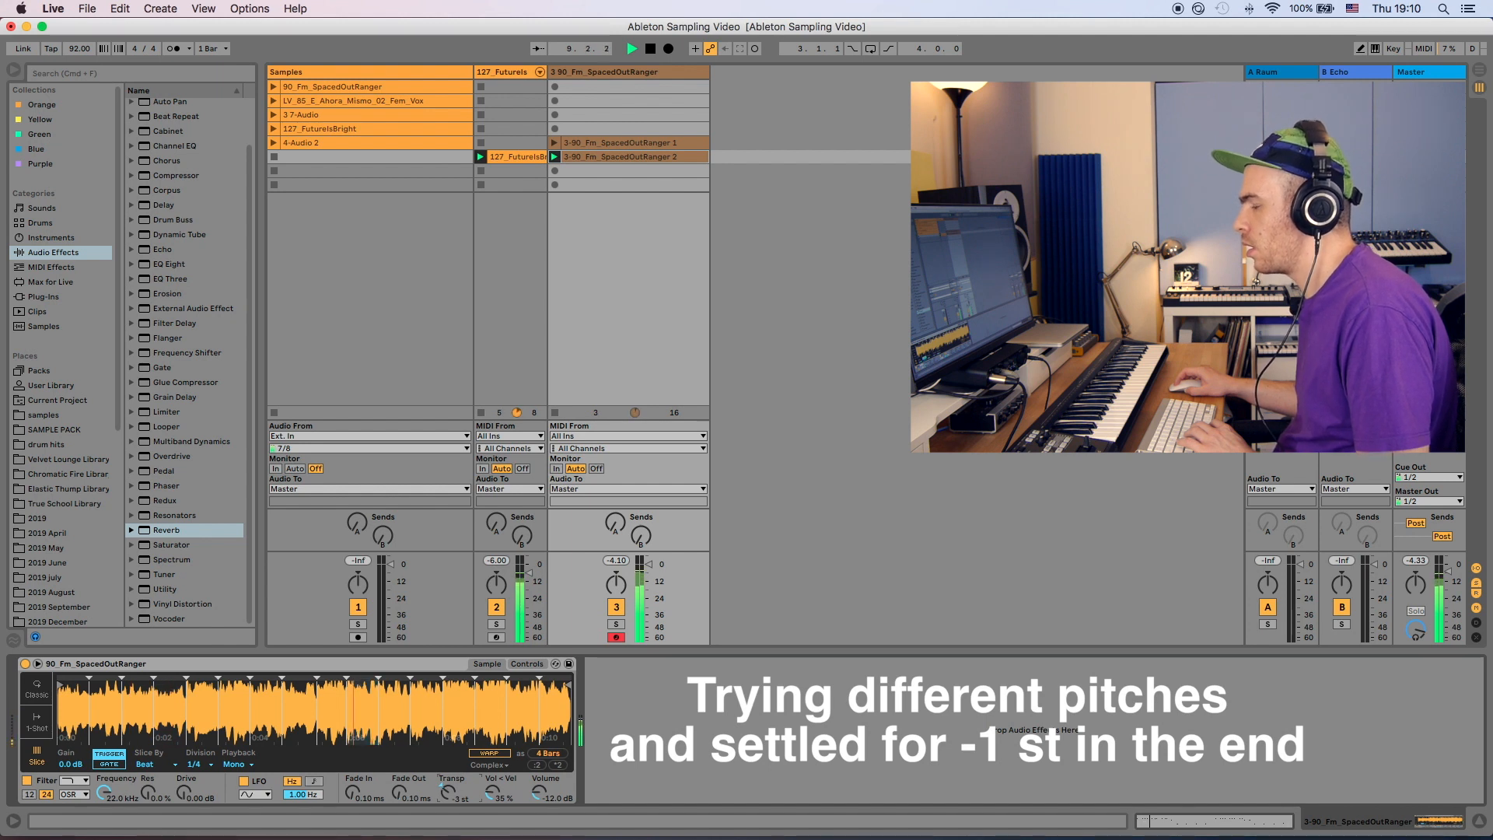
{"action": "left_click_drag", "start_coordinate": [448, 792], "coordinate": [448, 777]}
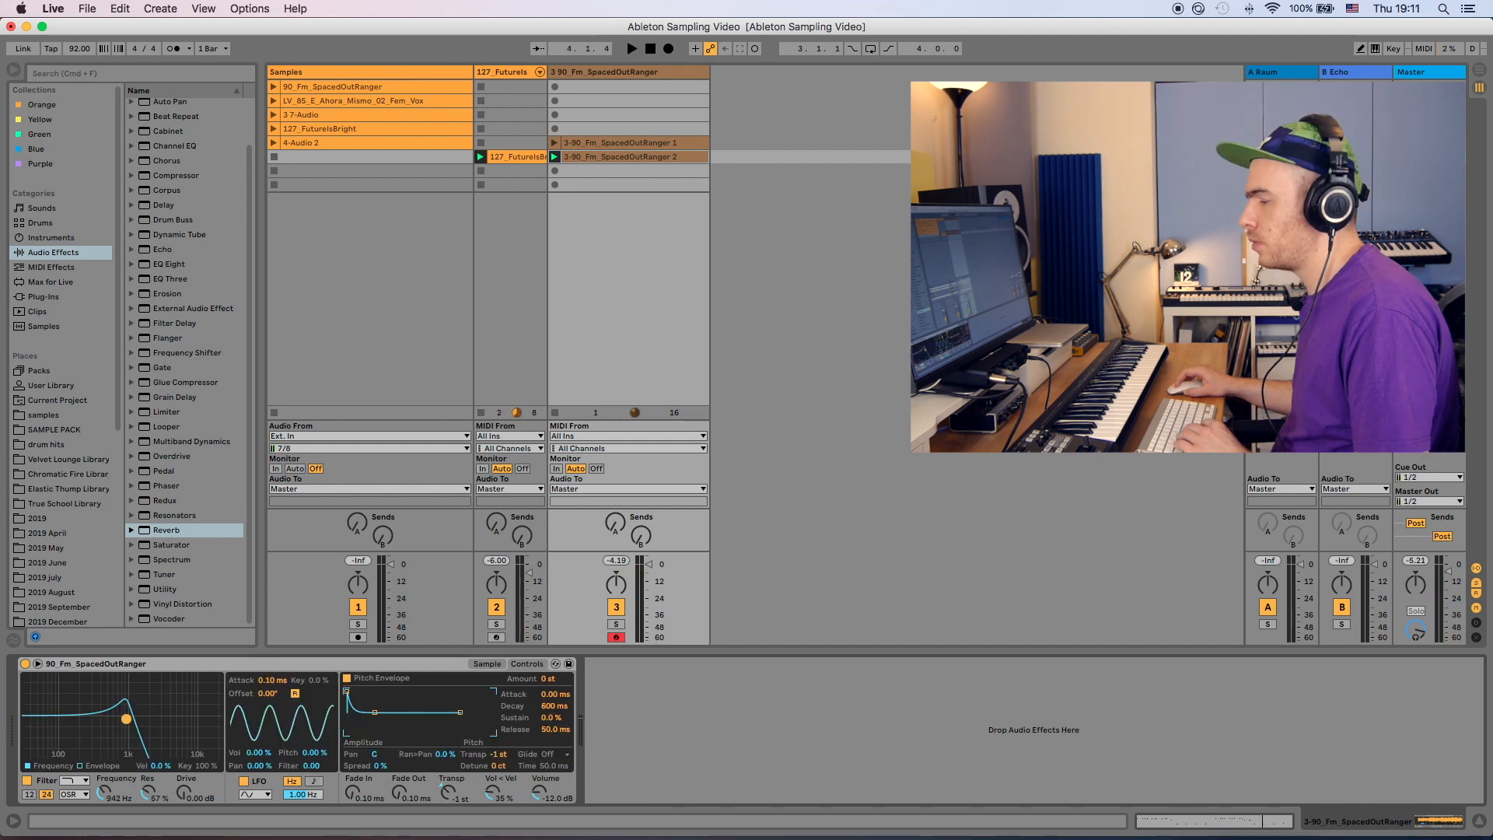
{"action": "left_click_drag", "start_coordinate": [126, 718], "coordinate": [127, 718]}
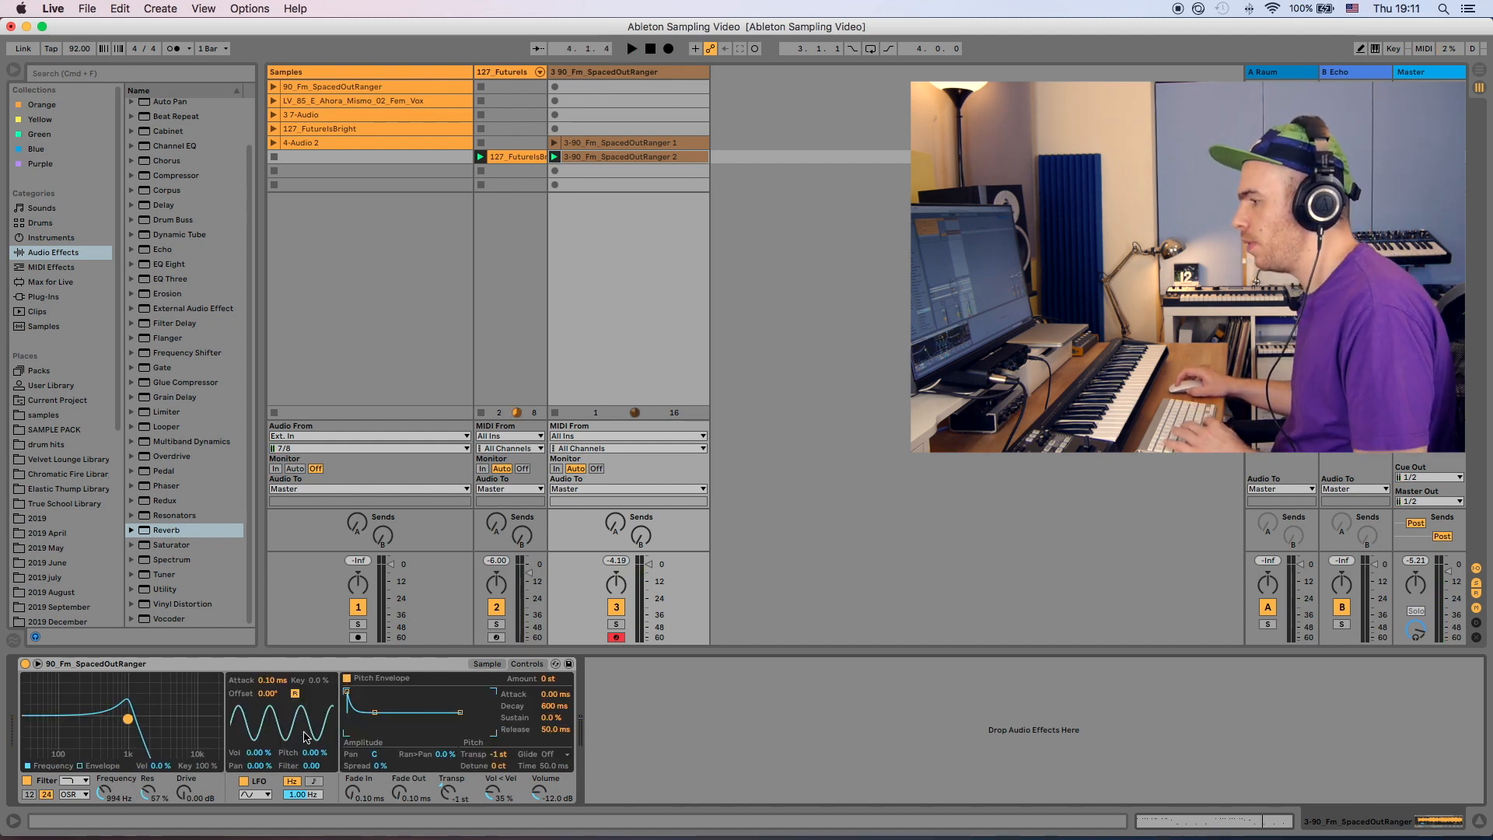
- Modulate the SpacedOutRanger Simpler filter with its LFO at 24, synced to 1/4, and lower the cutoff to about 177 Hz
{"action": "left_click_drag", "start_coordinate": [311, 765], "coordinate": [311, 754]}
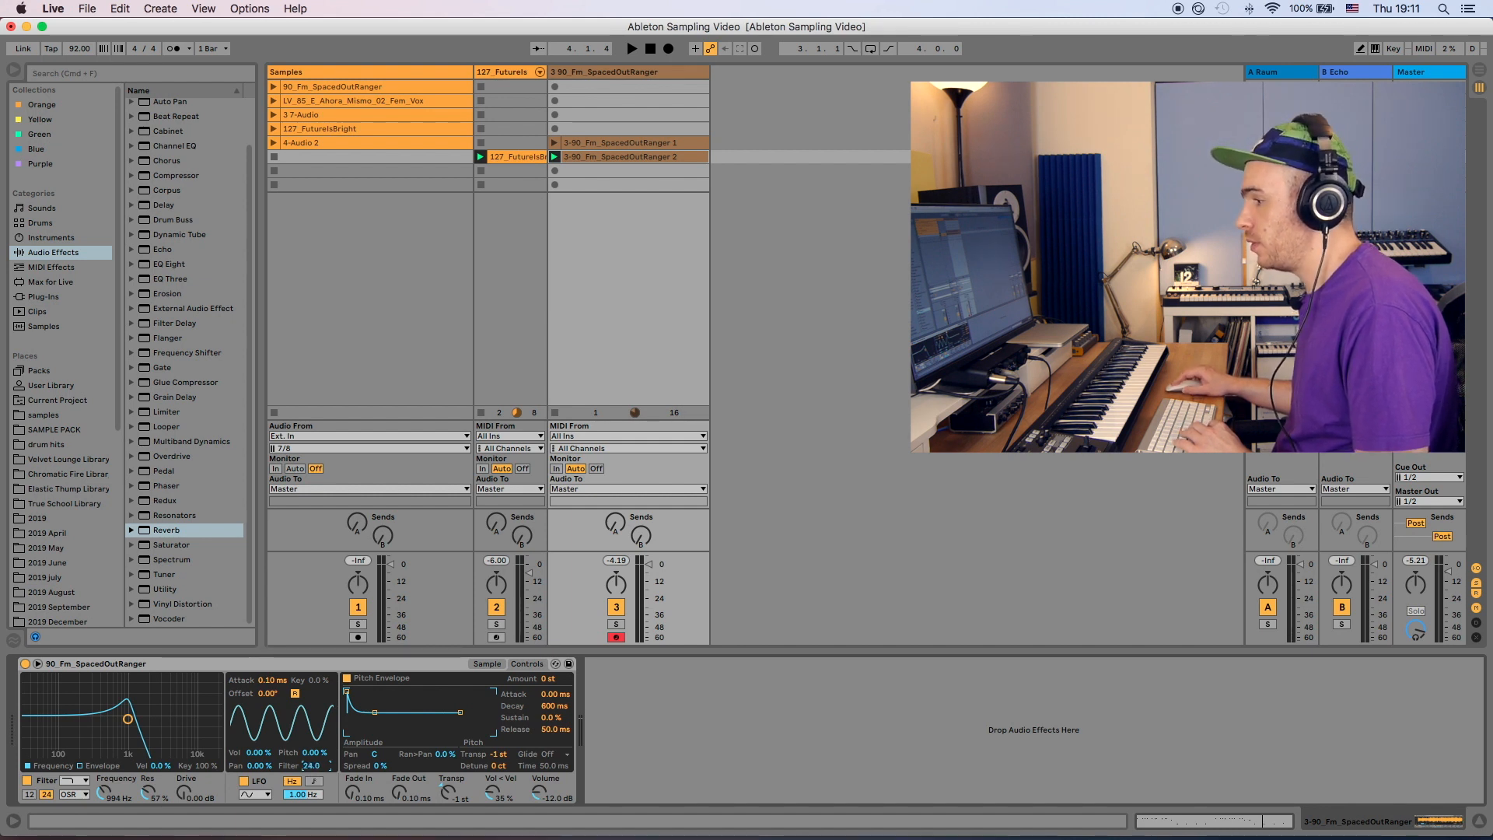
{"action": "left_click", "coordinate": [314, 782]}
{"action": "left_click_drag", "start_coordinate": [303, 794], "coordinate": [303, 778]}
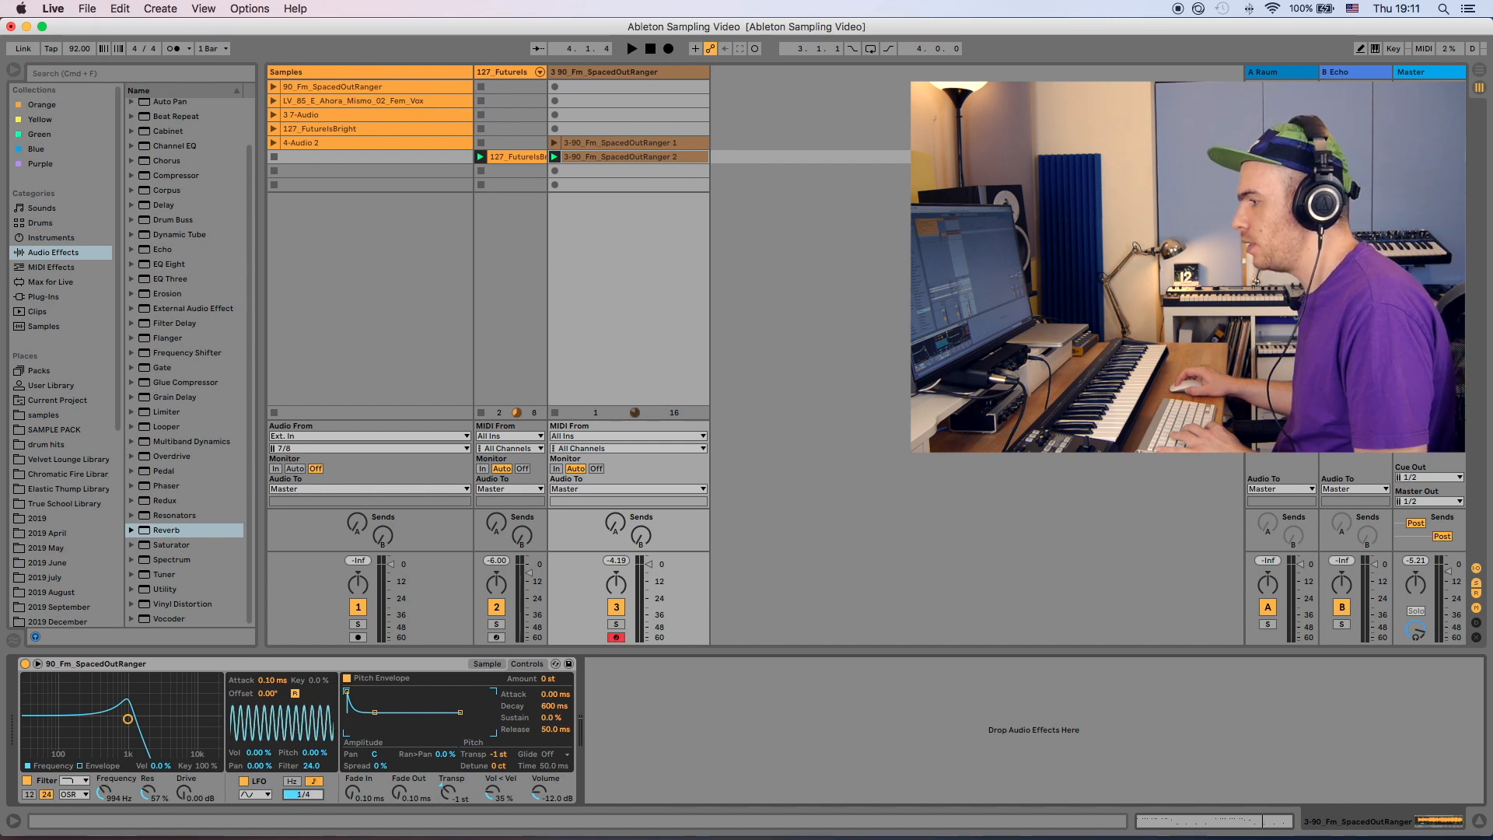
{"action": "key", "text": "space"}
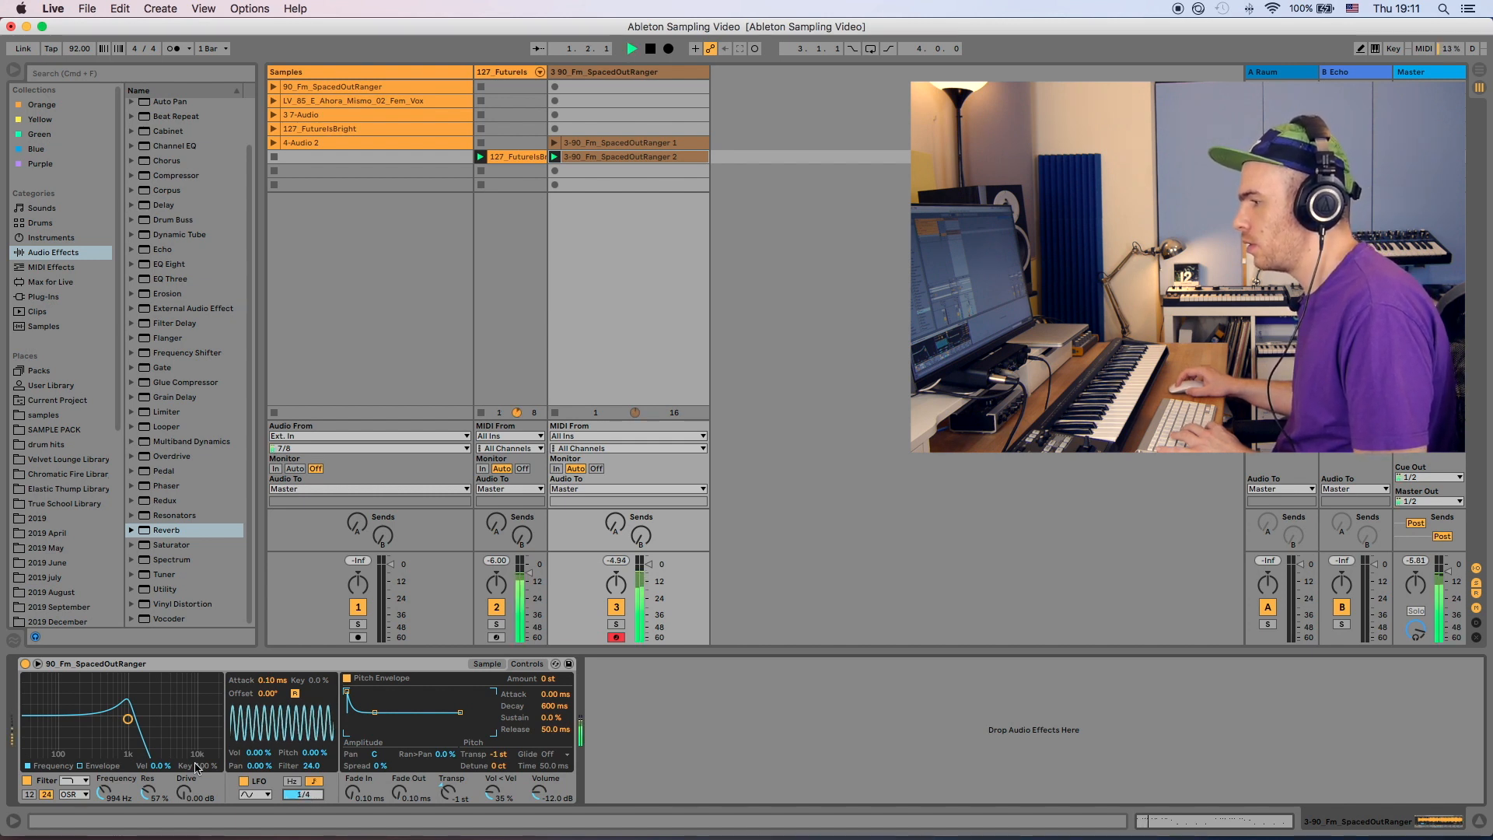
{"action": "left_click_drag", "start_coordinate": [127, 719], "coordinate": [80, 722]}
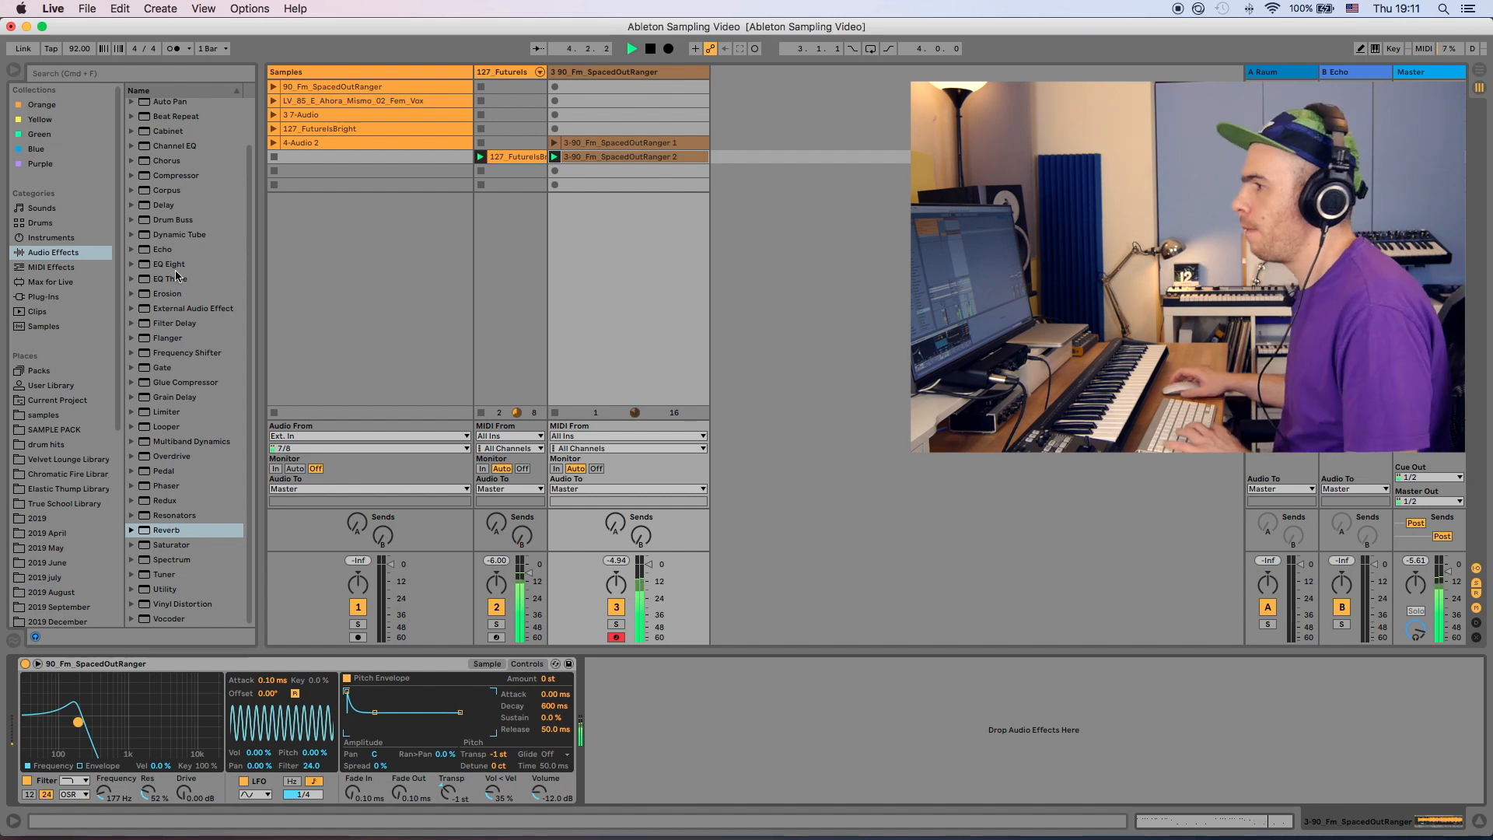
- Add the Valhalla Supermassive plug-in after the Simpler on the SpacedOutRanger track
{"action": "left_click", "coordinate": [53, 298]}
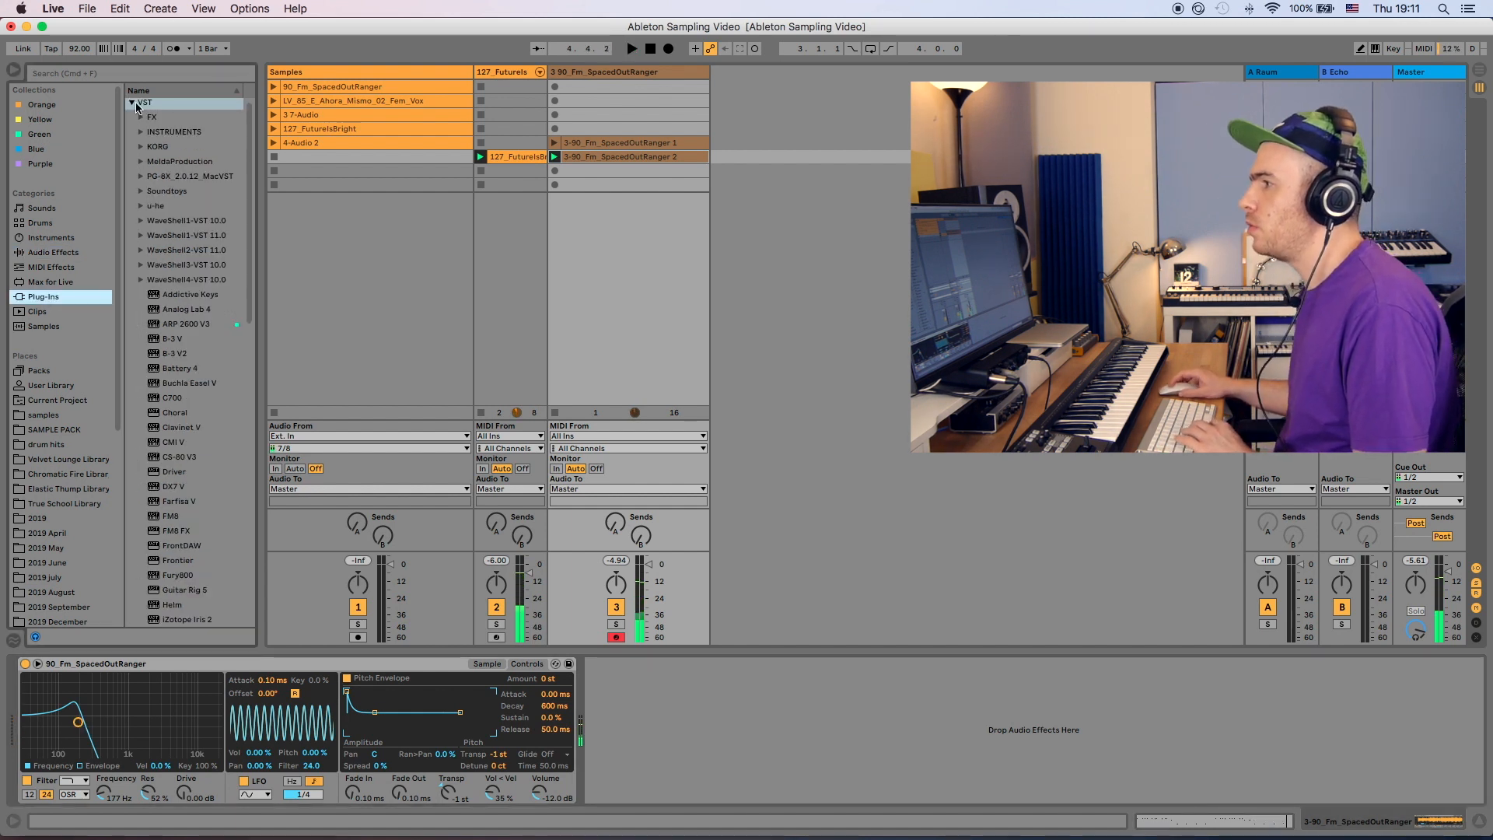
{"action": "left_click", "coordinate": [132, 103]}
{"action": "left_click", "coordinate": [133, 105]}
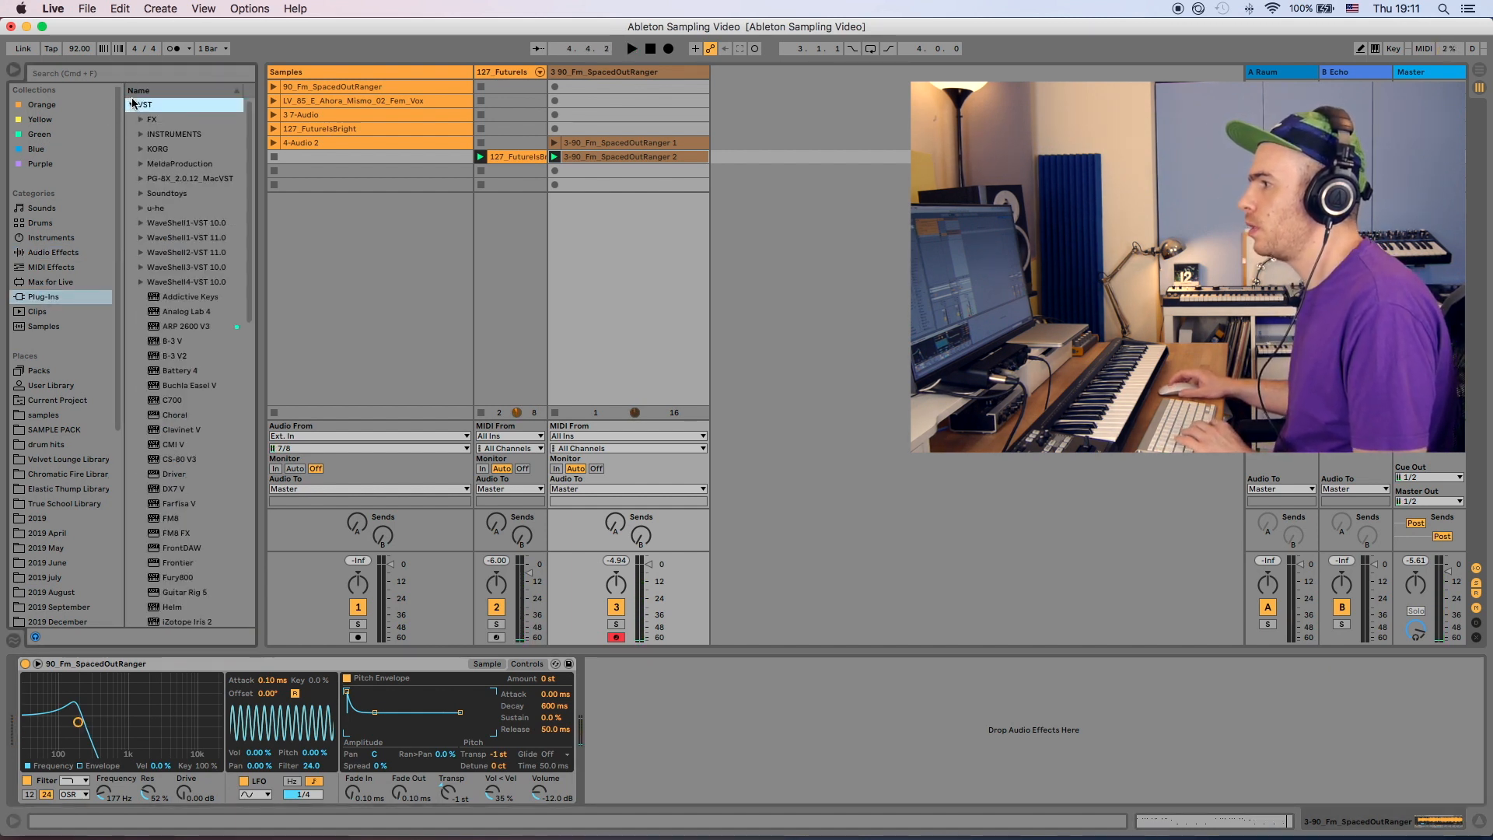
{"action": "scroll", "coordinate": [191, 466], "scroll_direction": "down", "scroll_amount": 15}
{"action": "left_click_drag", "start_coordinate": [193, 533], "coordinate": [608, 714]}
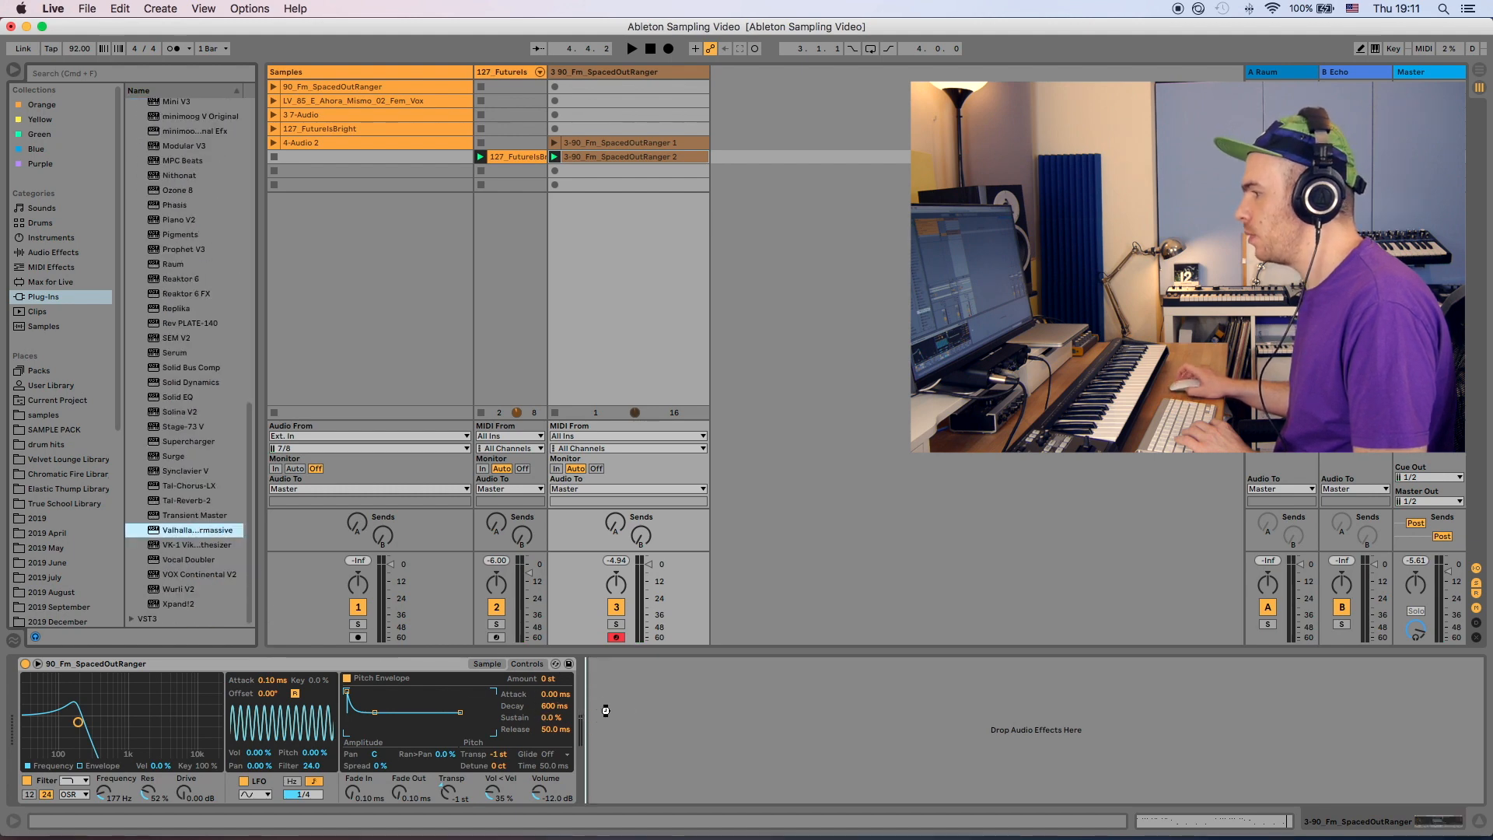
- Load Supermassive's MOD > Ensemble > SynthEnsemble preset
{"action": "left_click", "coordinate": [517, 340]}
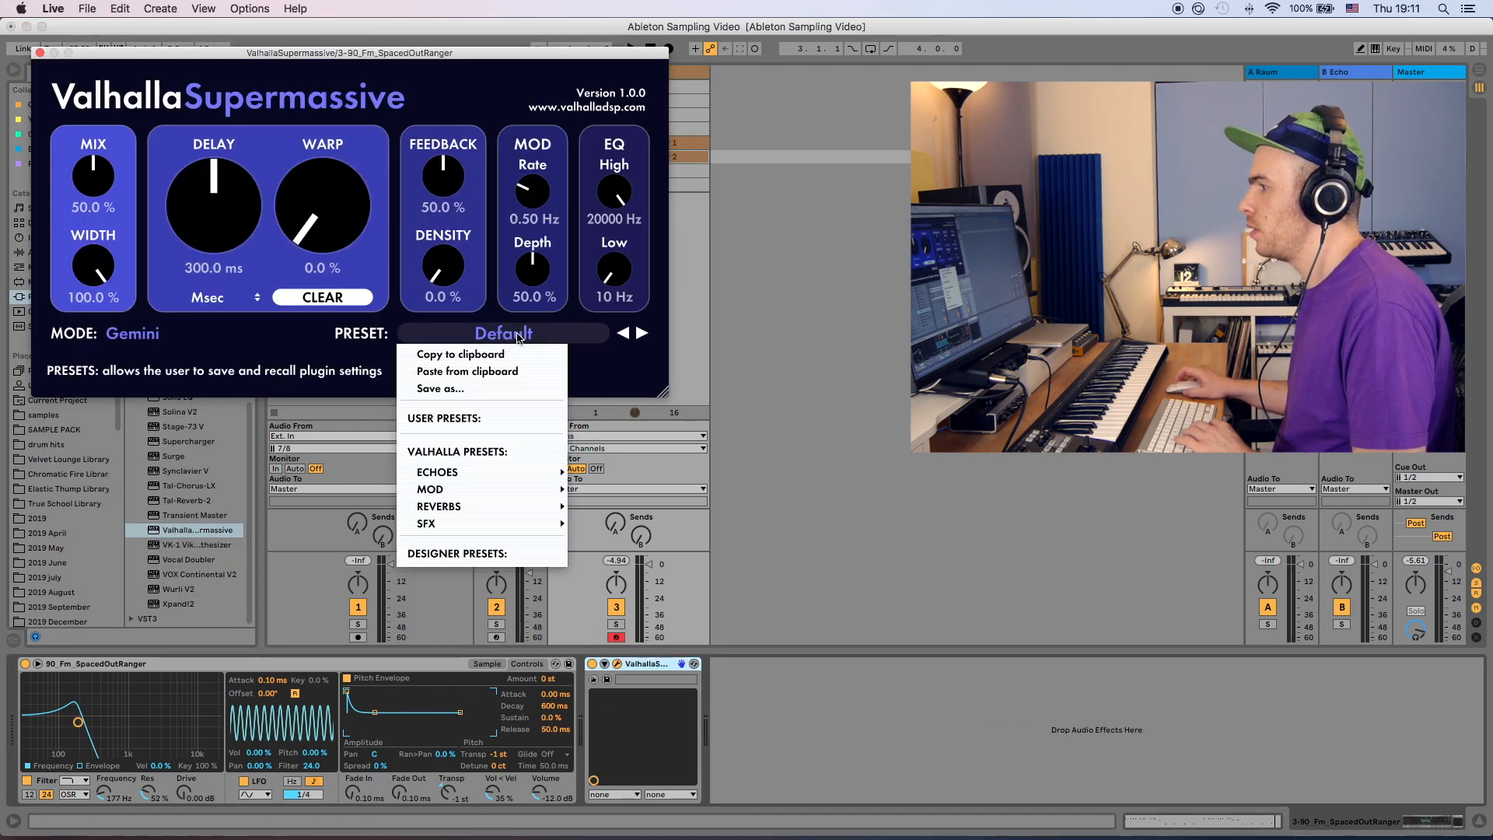
{"action": "mouse_move", "coordinate": [495, 488]}
{"action": "mouse_move", "coordinate": [599, 480]}
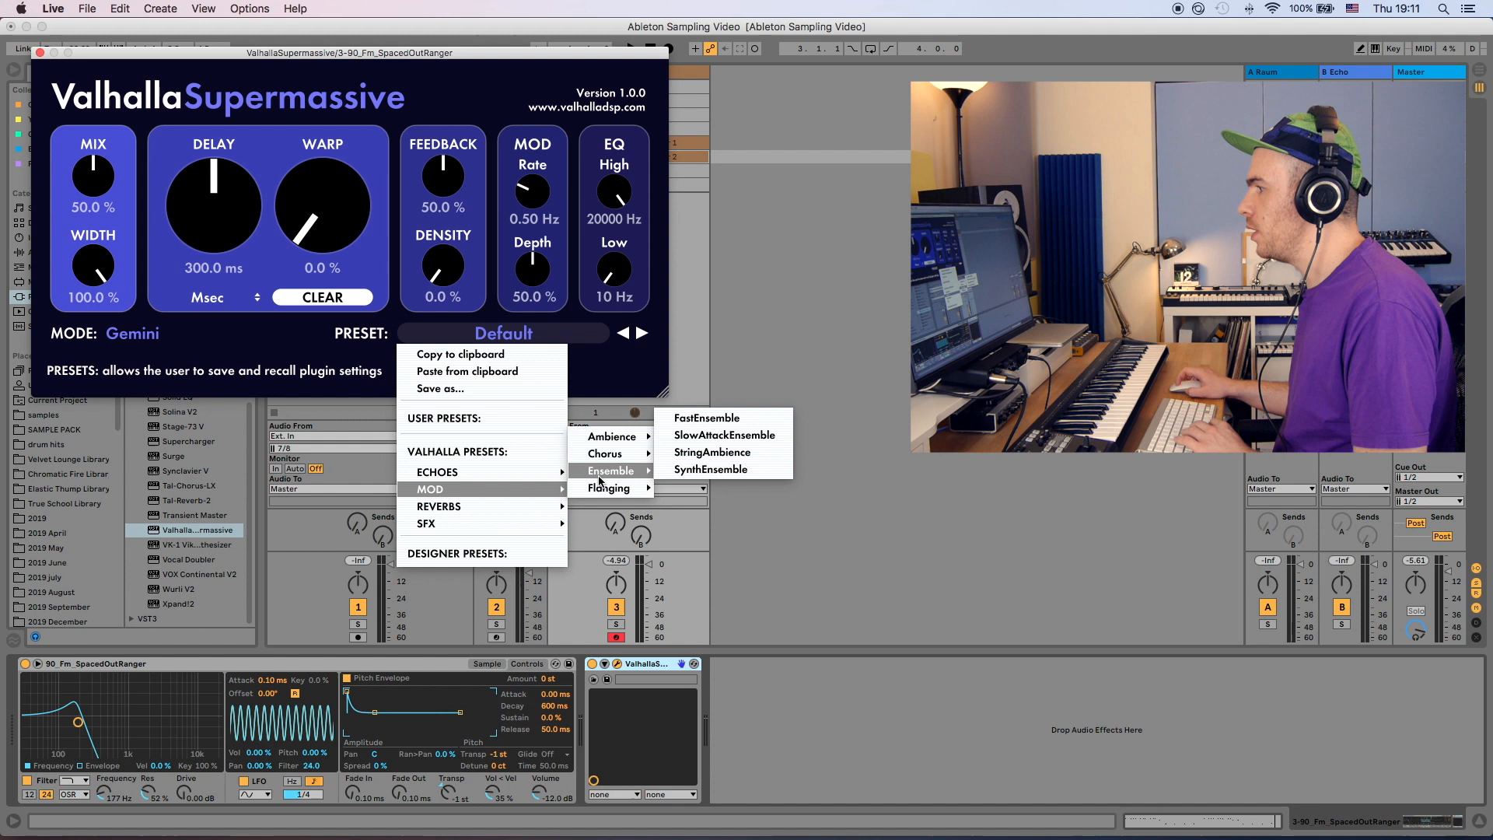
{"action": "left_click", "coordinate": [708, 470]}
- Lower Supermassive's mix to 48% and close the plug-in window
{"action": "left_click_drag", "start_coordinate": [93, 175], "coordinate": [92, 273]}
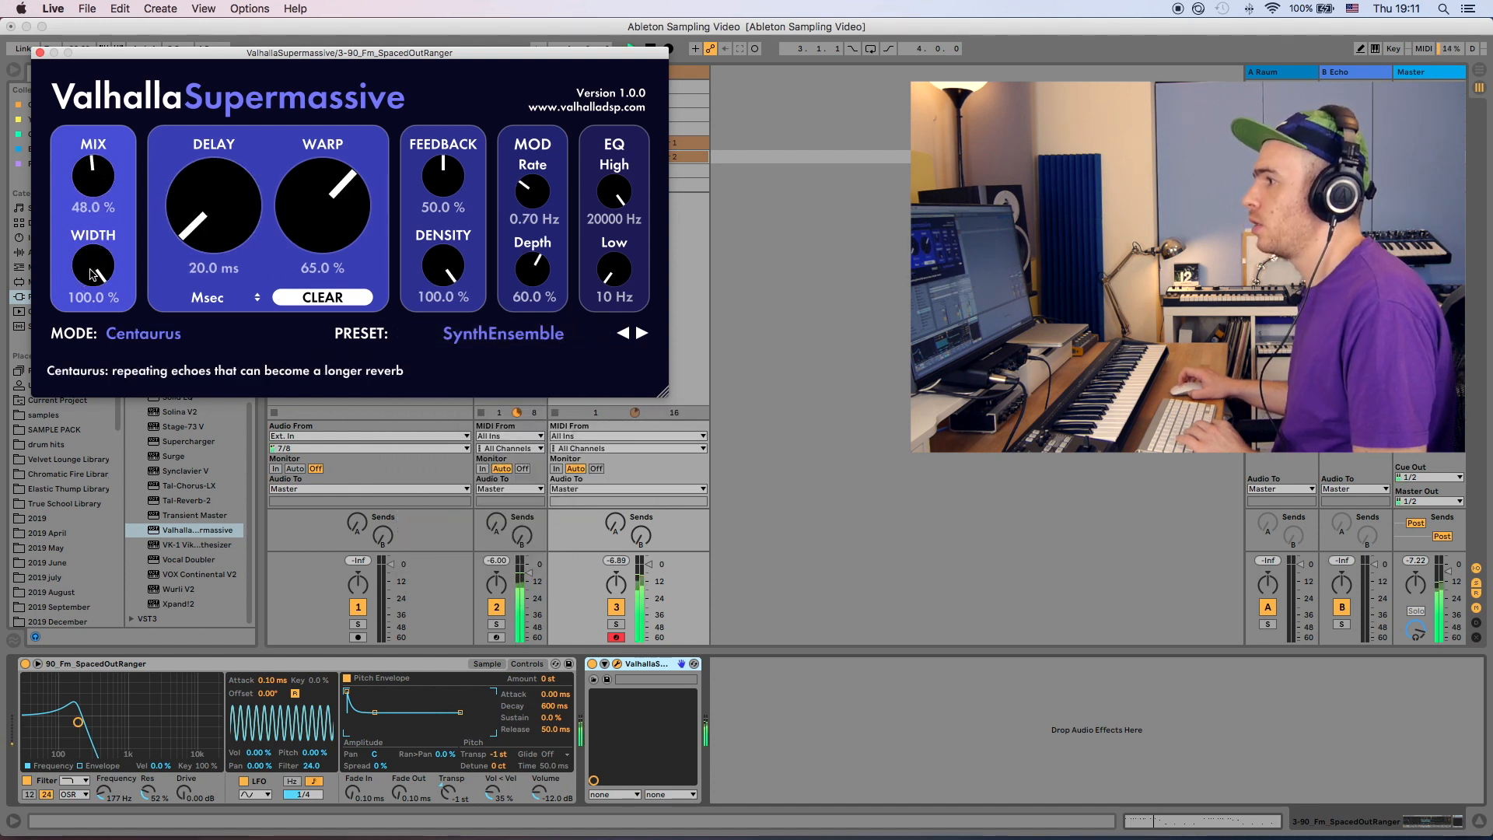
{"action": "left_click_drag", "start_coordinate": [93, 173], "coordinate": [94, 178]}
{"action": "left_click", "coordinate": [40, 53]}
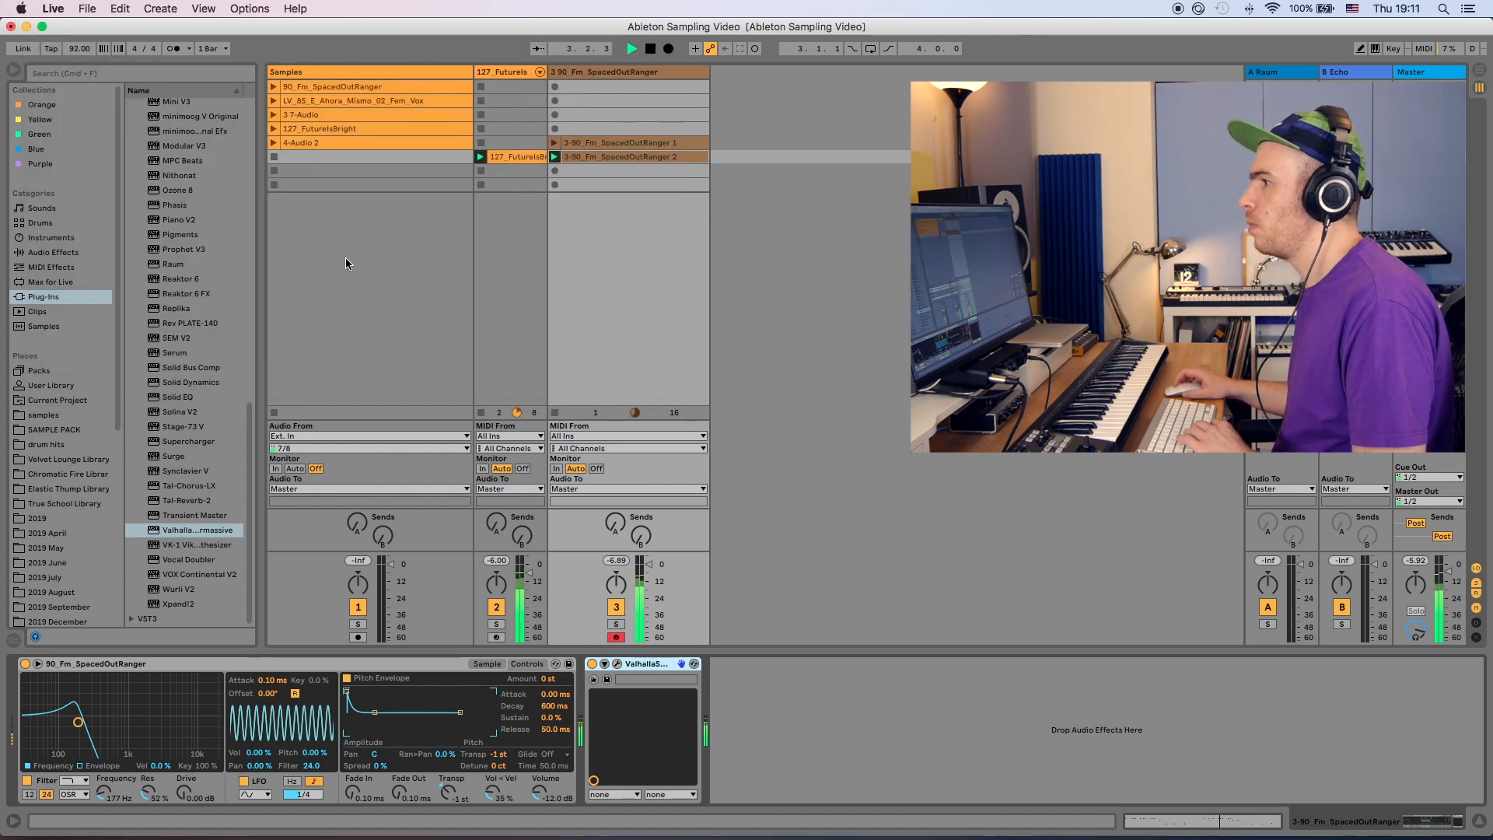
{"action": "key", "text": "space"}
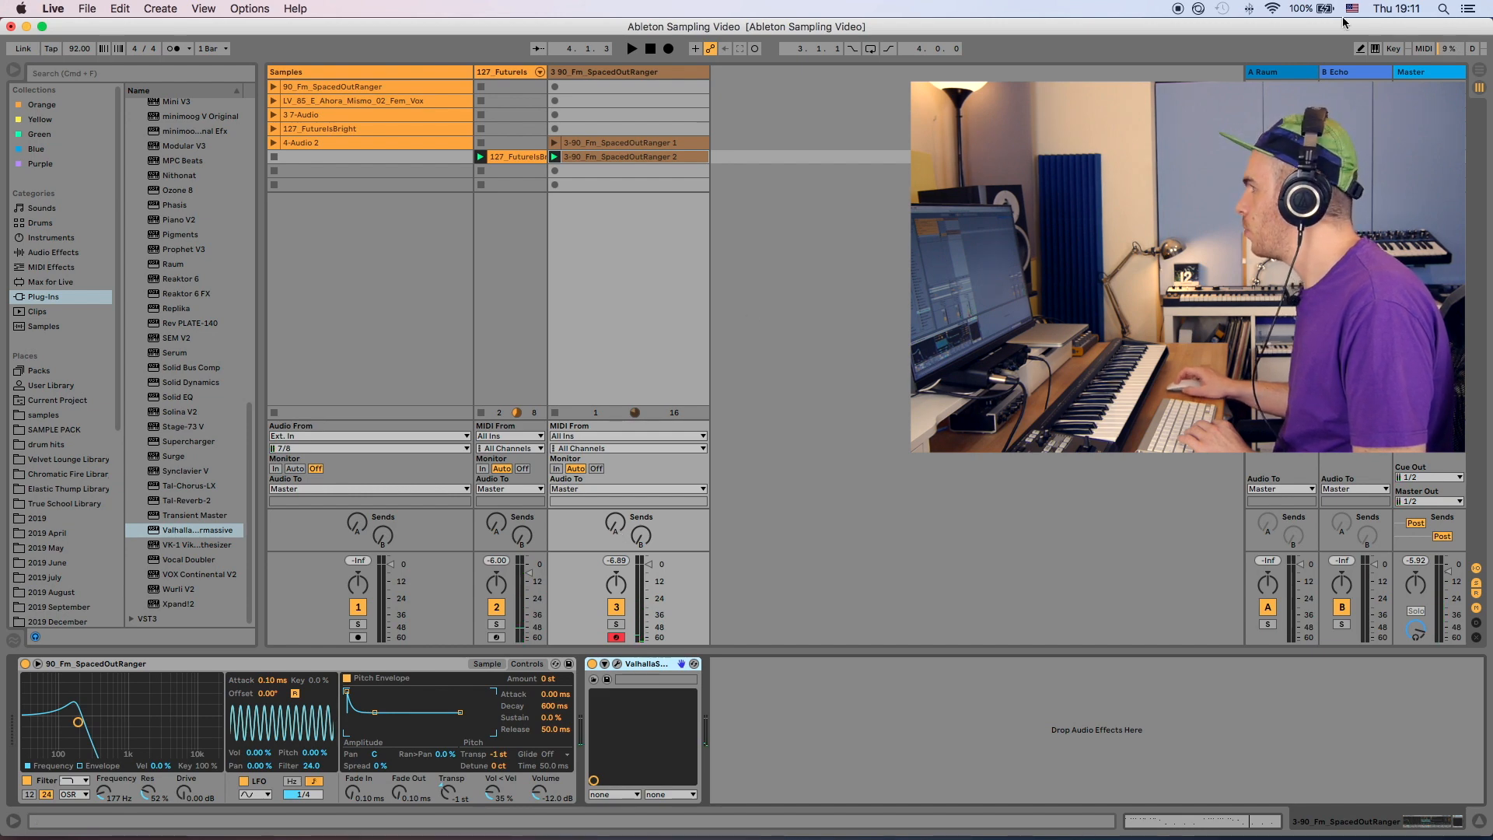
- Raise the SpacedOutRanger track's send to the Raum return
{"action": "left_click", "coordinate": [1290, 75]}
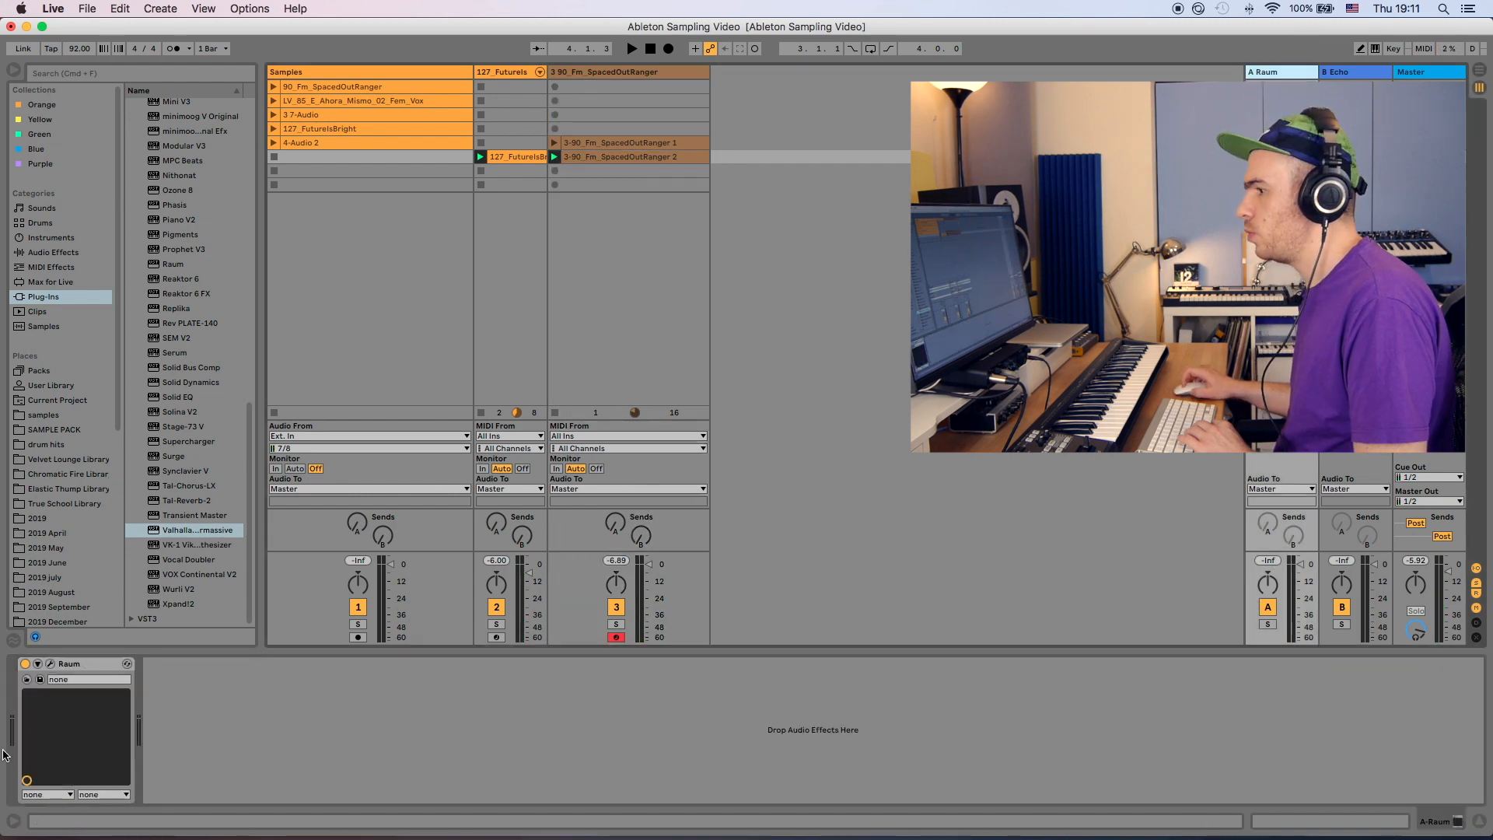
{"action": "left_click", "coordinate": [49, 664]}
{"action": "left_click", "coordinate": [49, 664]}
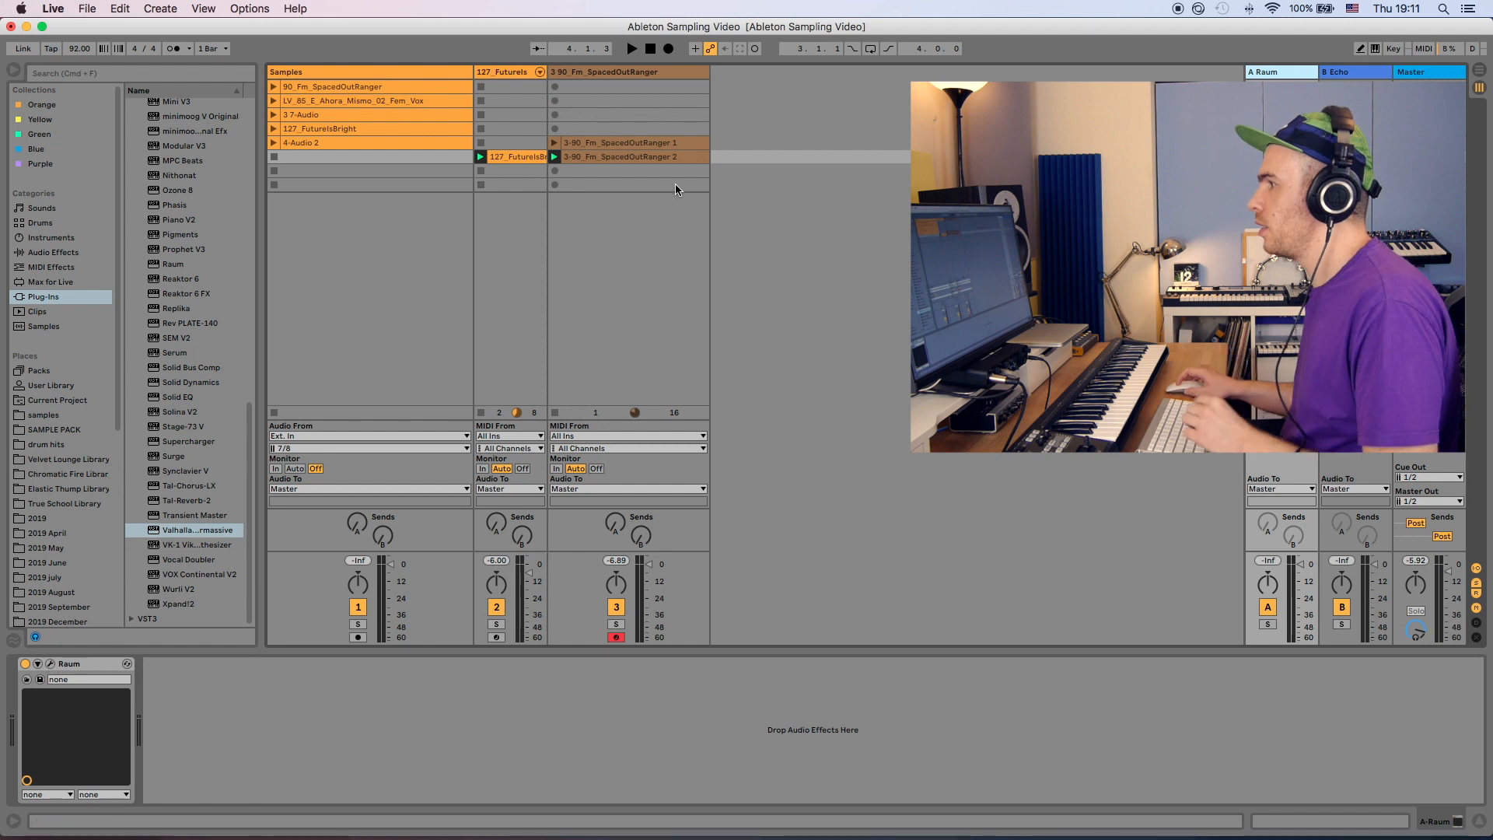
{"action": "key", "text": "space"}
{"action": "left_click_drag", "start_coordinate": [619, 529], "coordinate": [620, 490]}
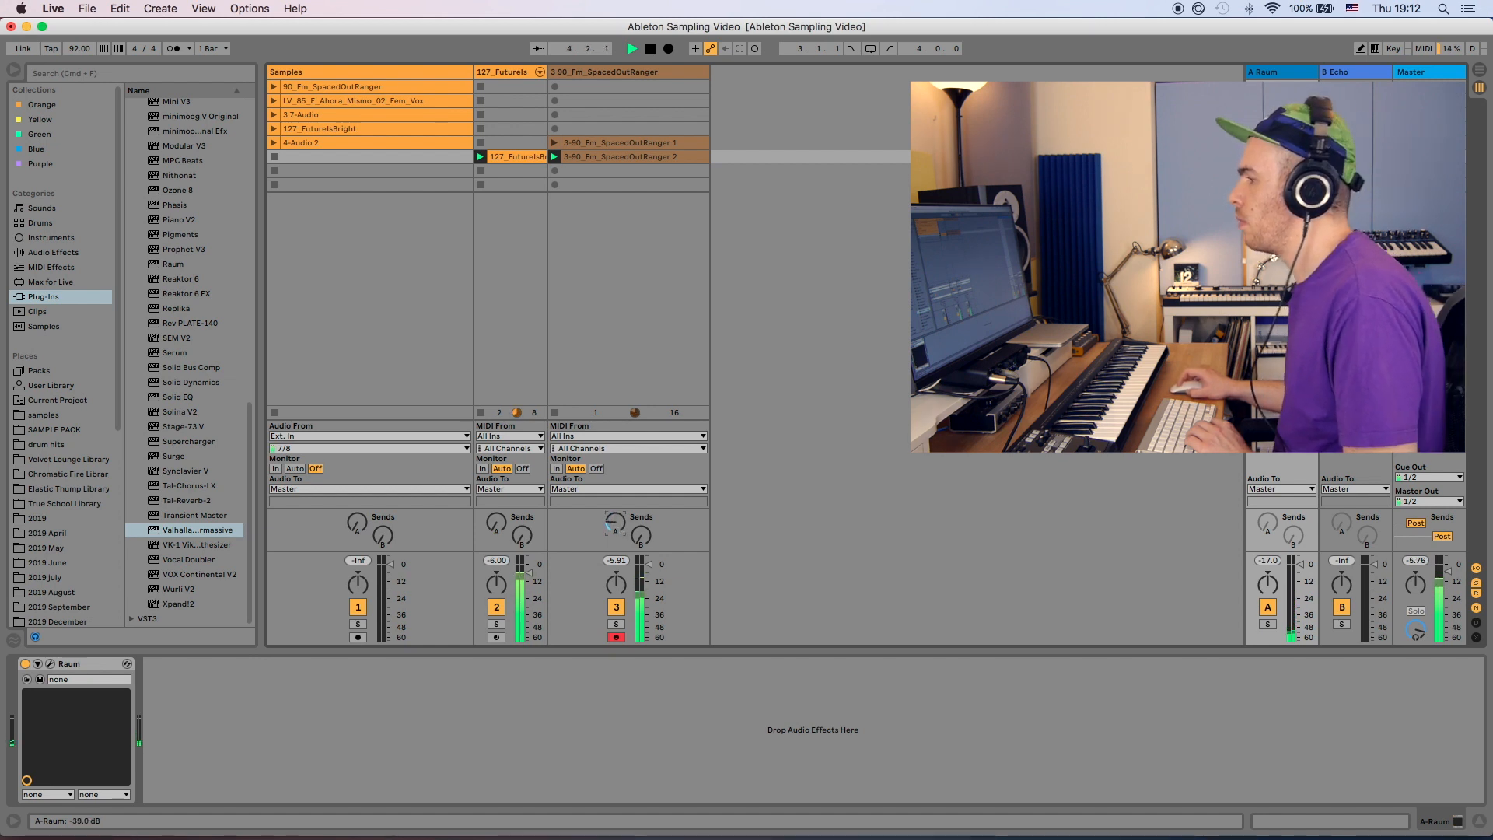
- Insert a new MIDI track with Simpler and load the 4-Audio 2 recording into it
{"action": "left_click", "coordinate": [331, 143]}
{"action": "key", "text": "super+shift+t"}
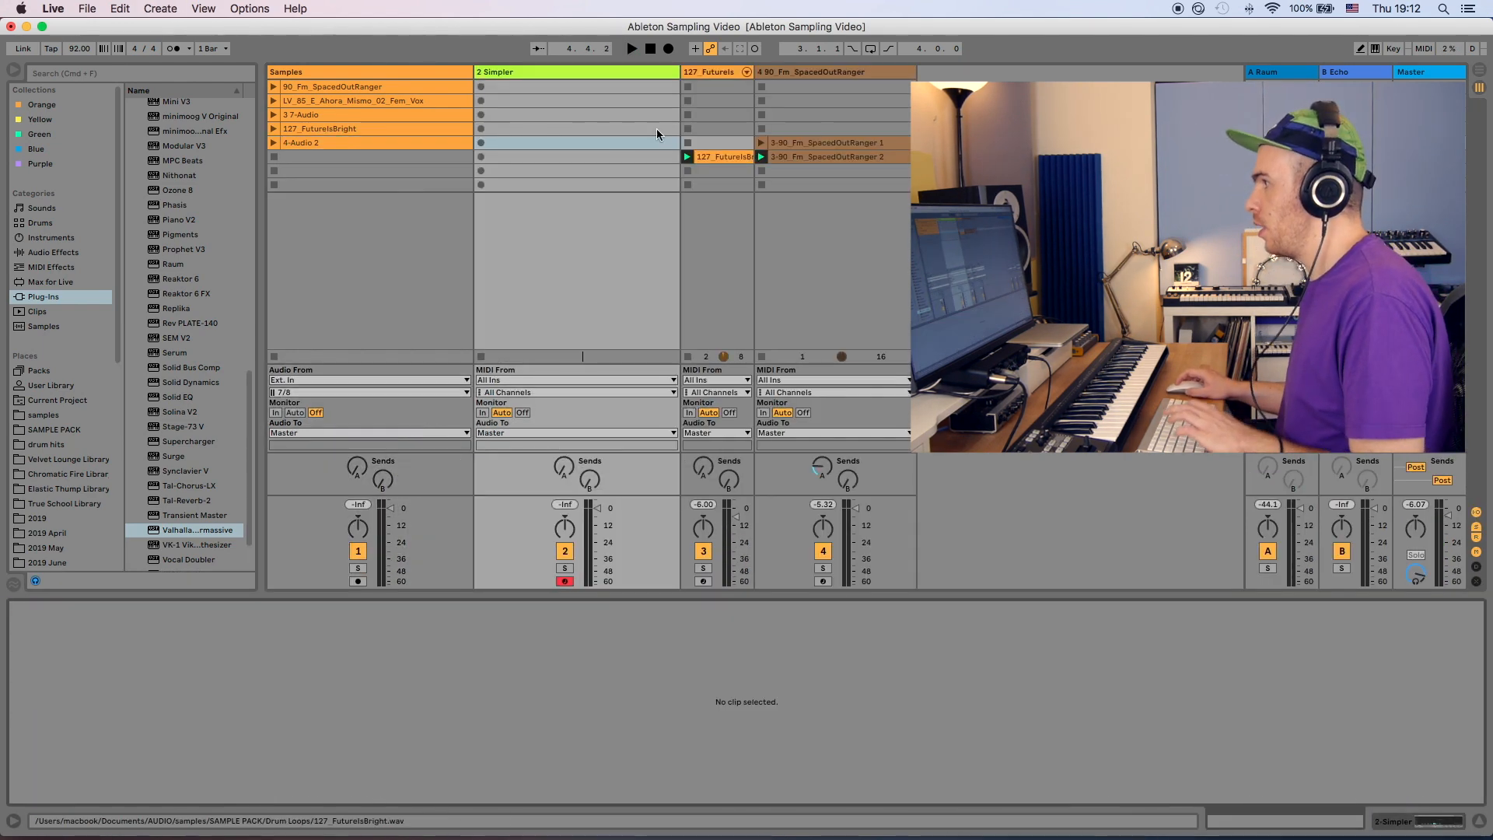
{"action": "left_click", "coordinate": [580, 70]}
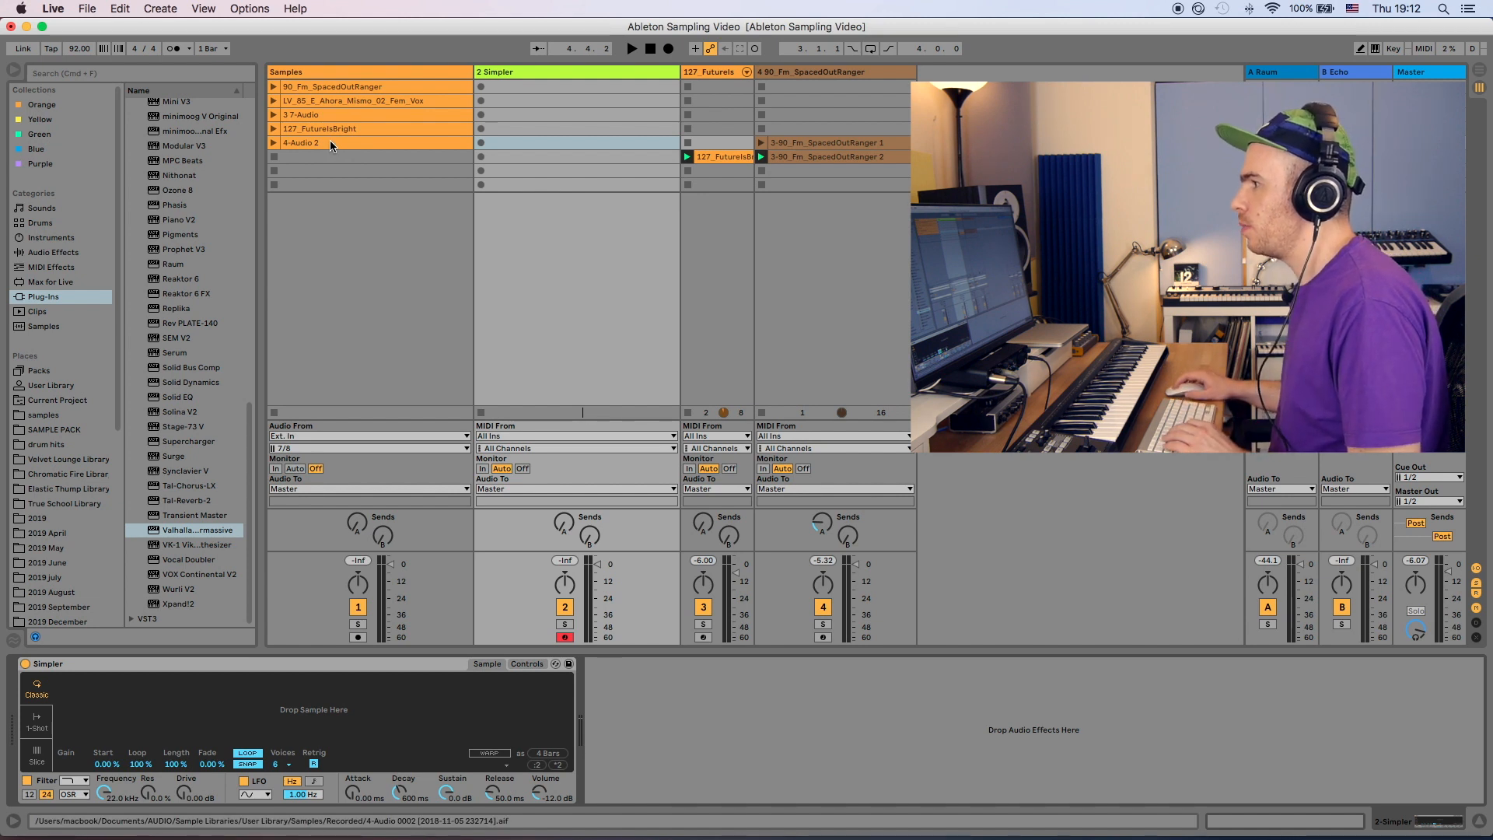
{"action": "left_click_drag", "start_coordinate": [330, 143], "coordinate": [291, 709]}
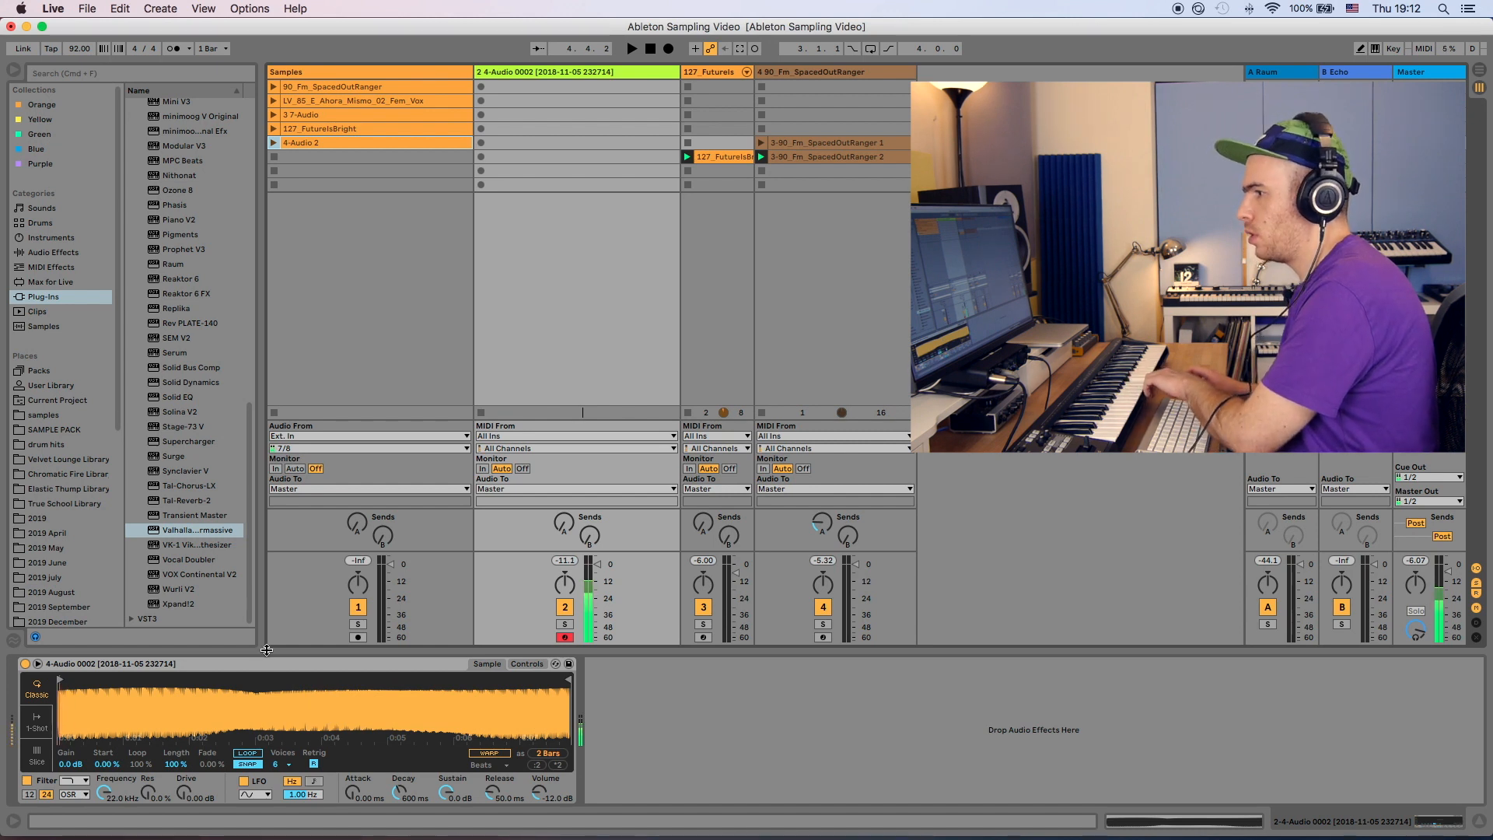
- Add a Tuner after the new Simpler and transpose the sample to +6 st
{"action": "left_click", "coordinate": [55, 252]}
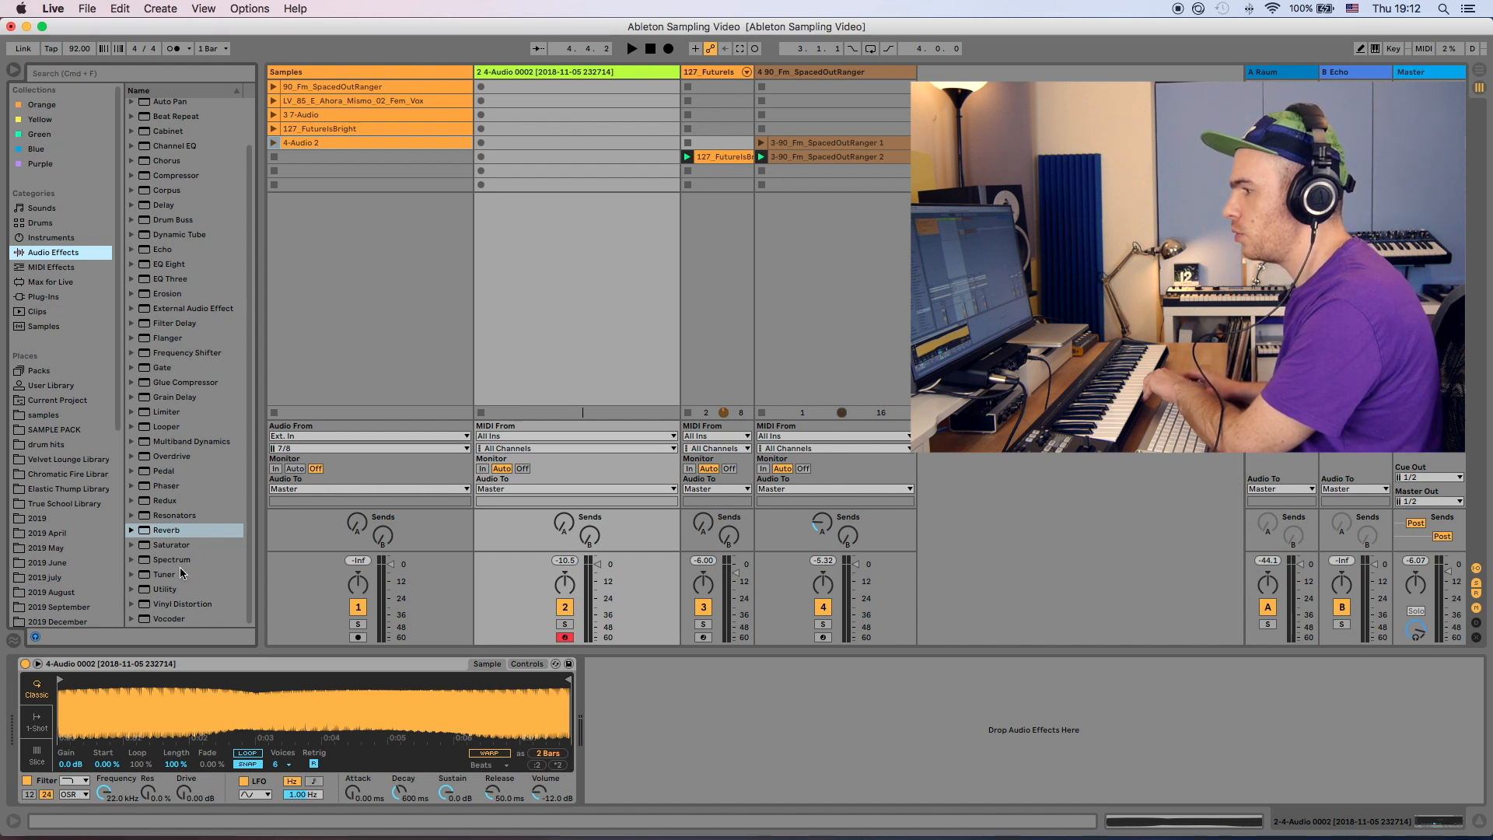
{"action": "left_click_drag", "start_coordinate": [179, 574], "coordinate": [687, 713]}
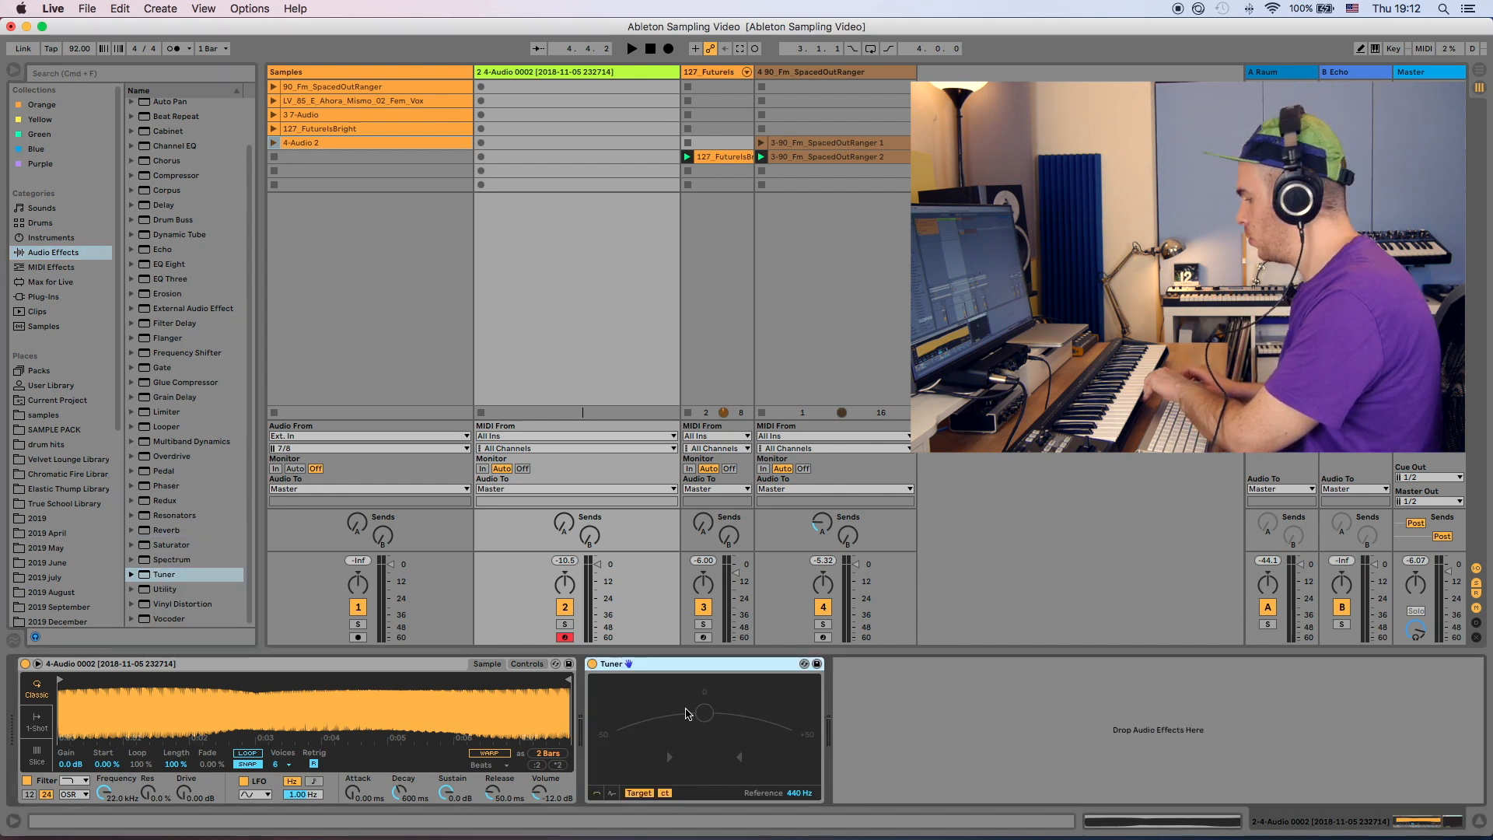
{"action": "left_click", "coordinate": [528, 665]}
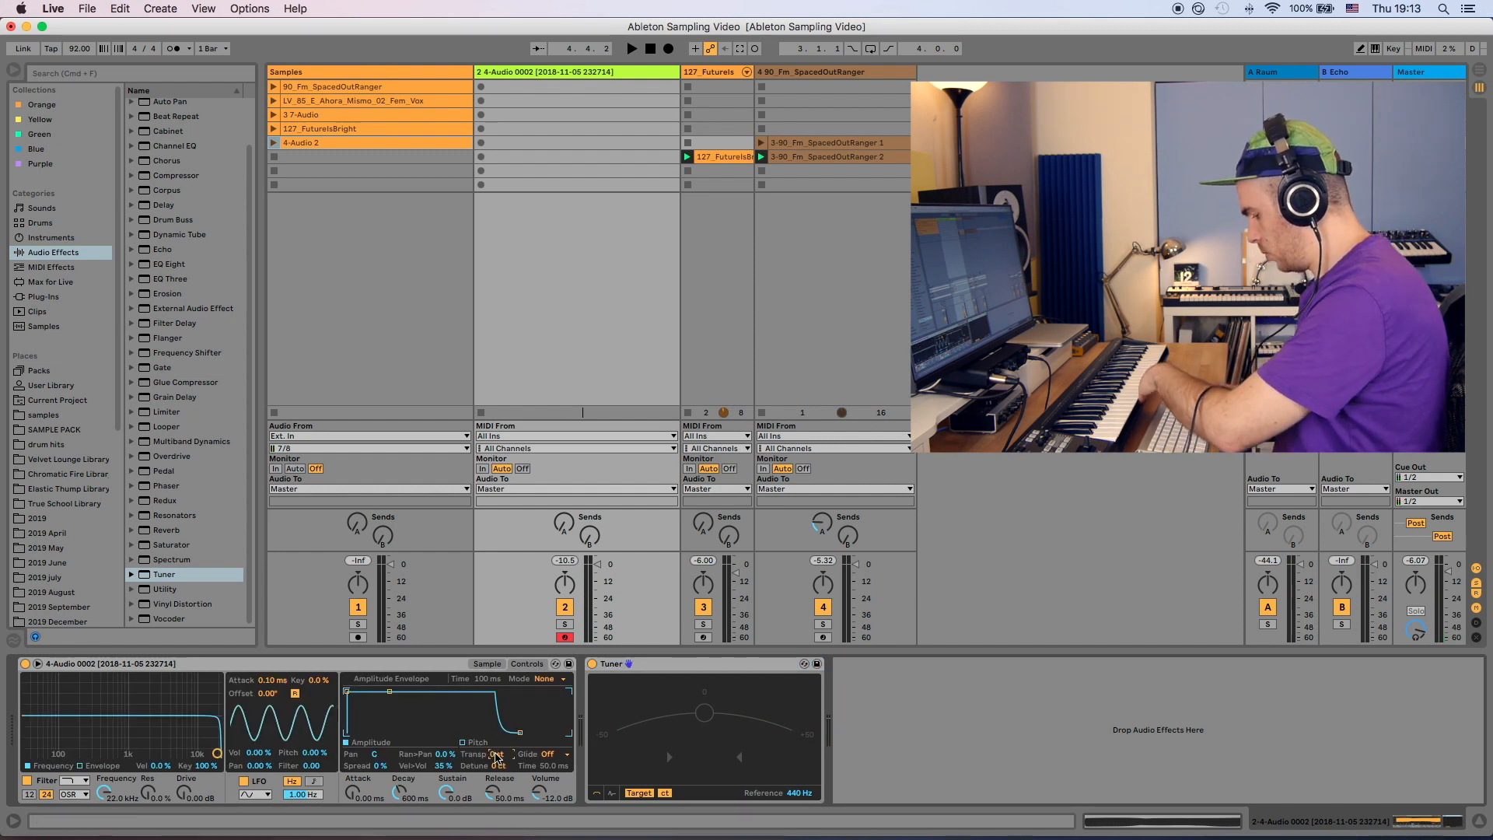
{"action": "key", "text": "Up"}
{"action": "key", "text": "Up"}
{"action": "key", "text": "Up"}
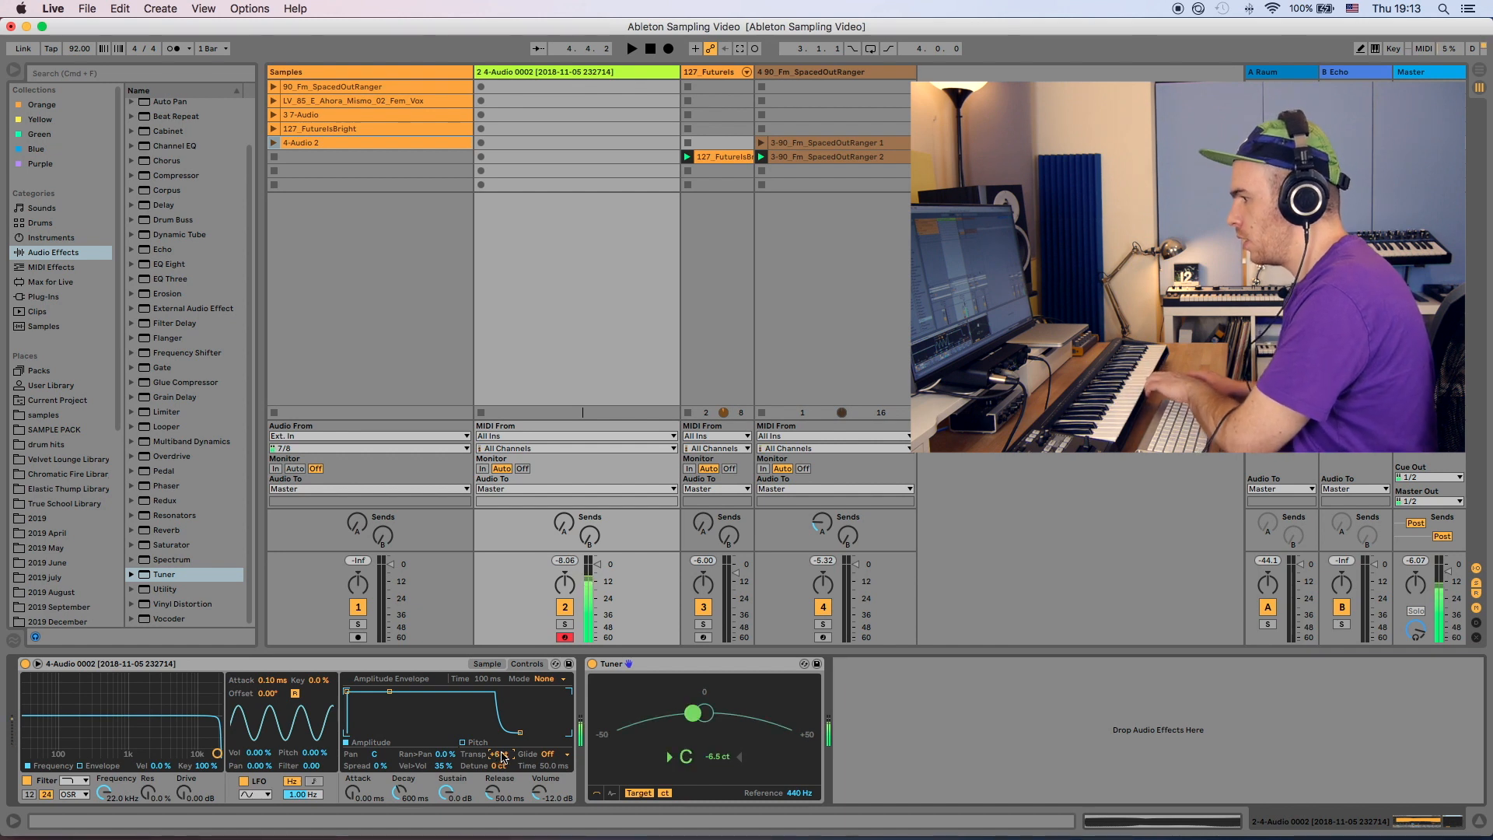
{"action": "left_click_drag", "start_coordinate": [496, 768], "coordinate": [496, 748]}
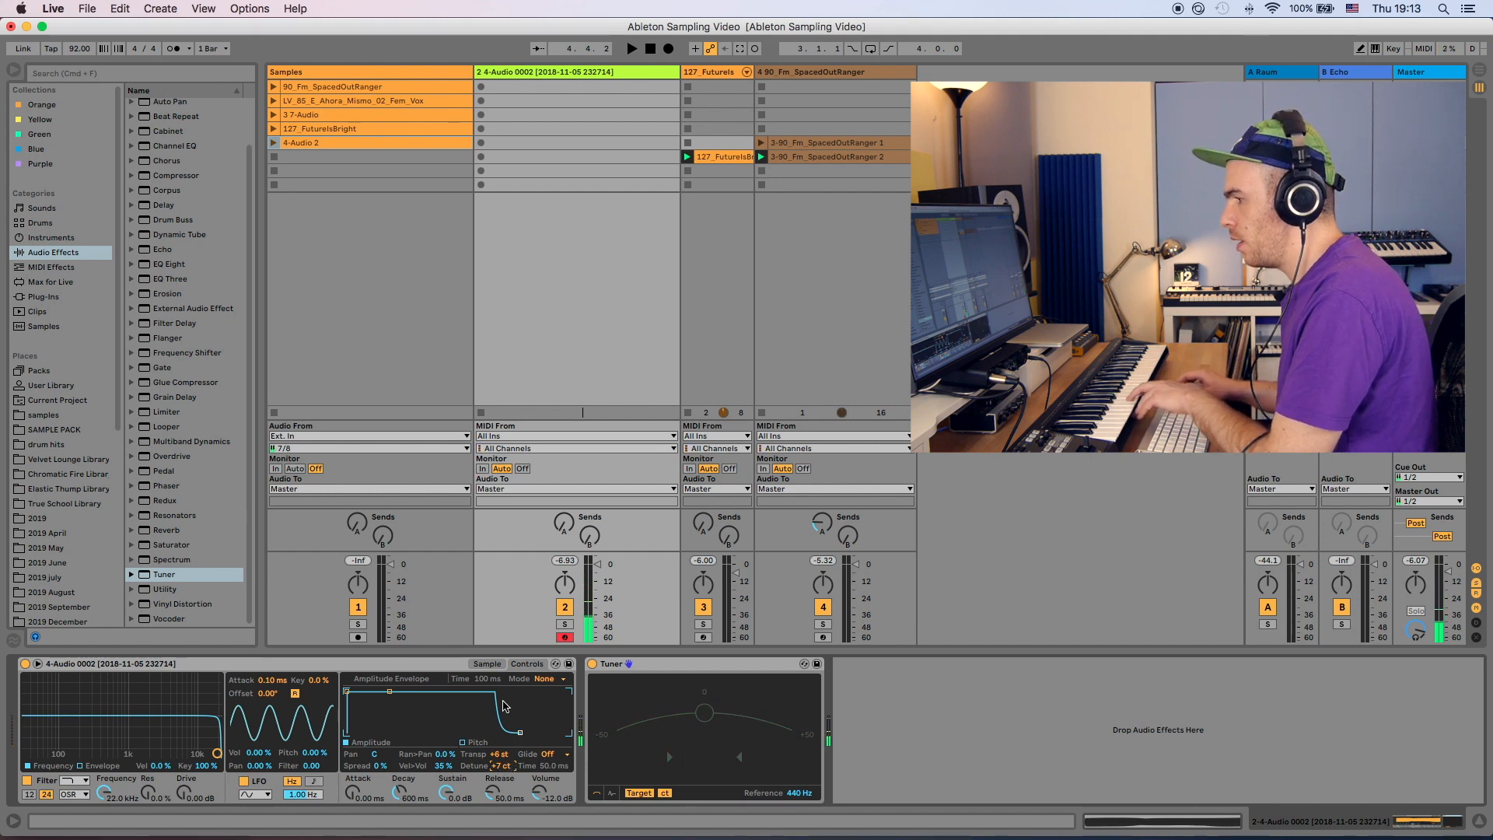
- Set the new Simpler to a single voice
{"action": "left_click", "coordinate": [487, 664]}
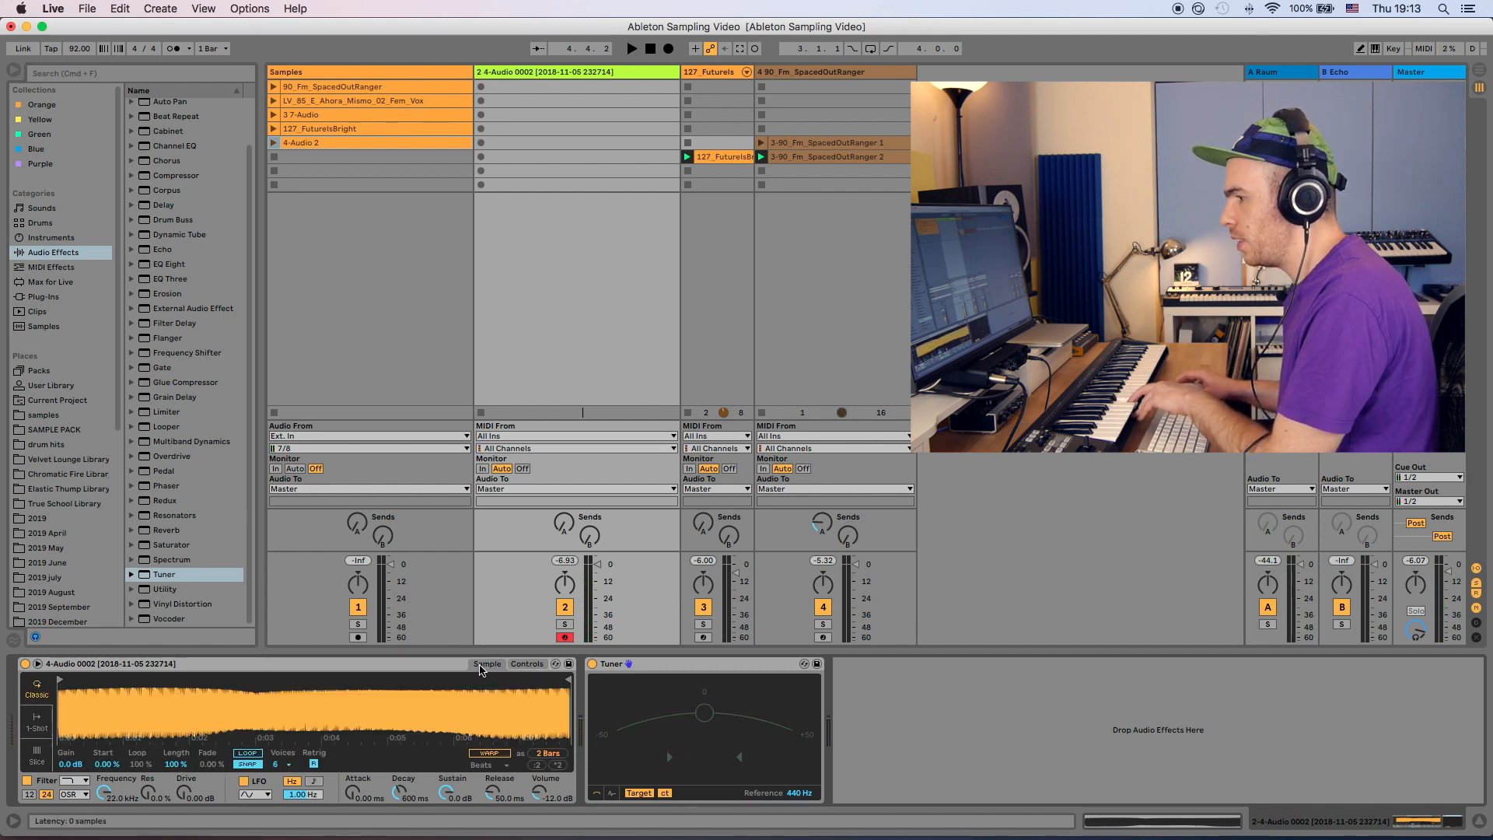
{"action": "left_click", "coordinate": [288, 764]}
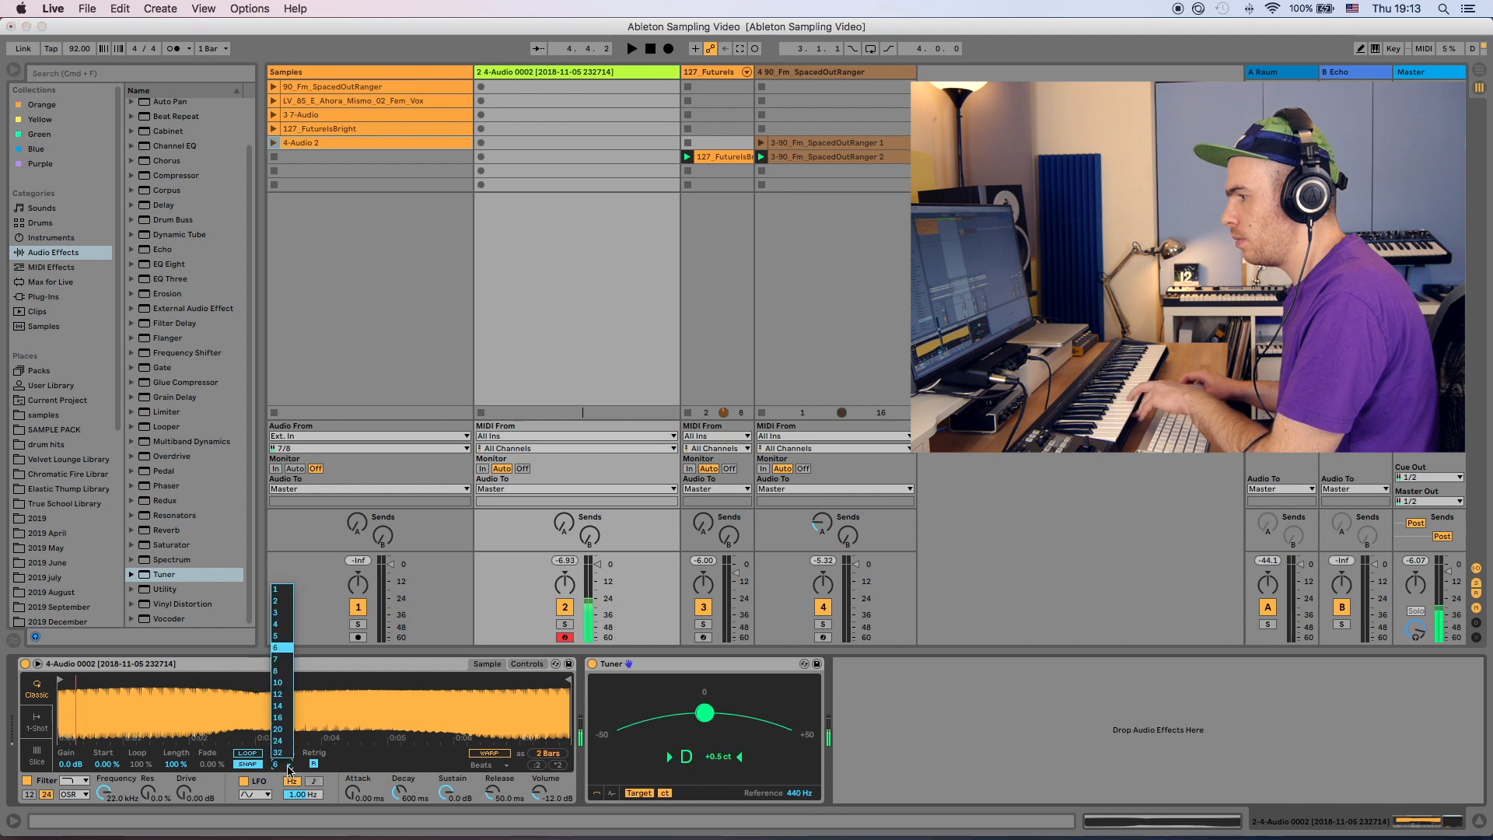
{"action": "left_click", "coordinate": [278, 594]}
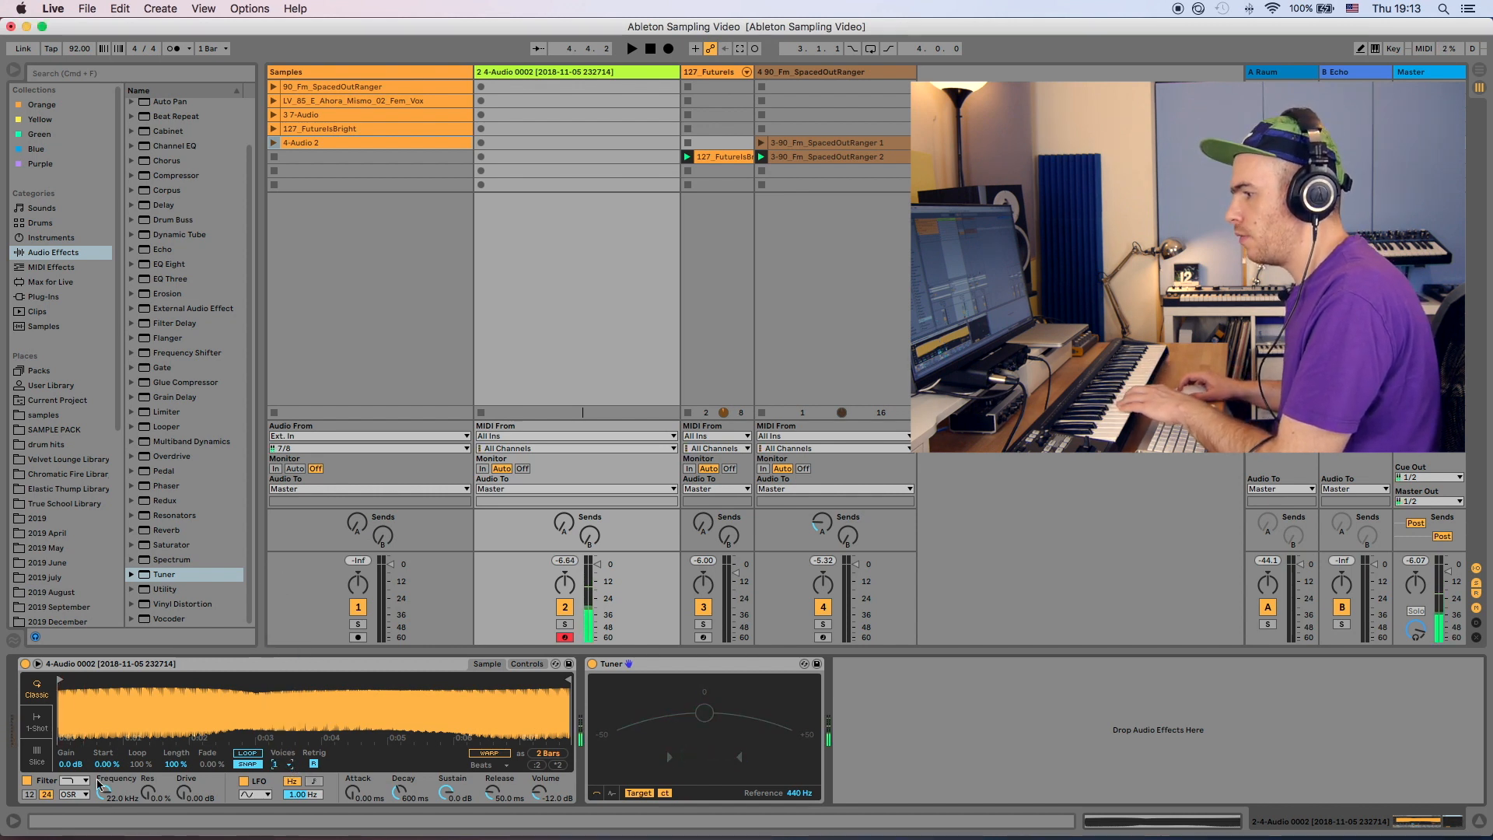
- Lower the new Simpler's filter frequency to about 856 Hz and raise its drive to about 4.19 dB
{"action": "left_click_drag", "start_coordinate": [105, 793], "coordinate": [104, 838]}
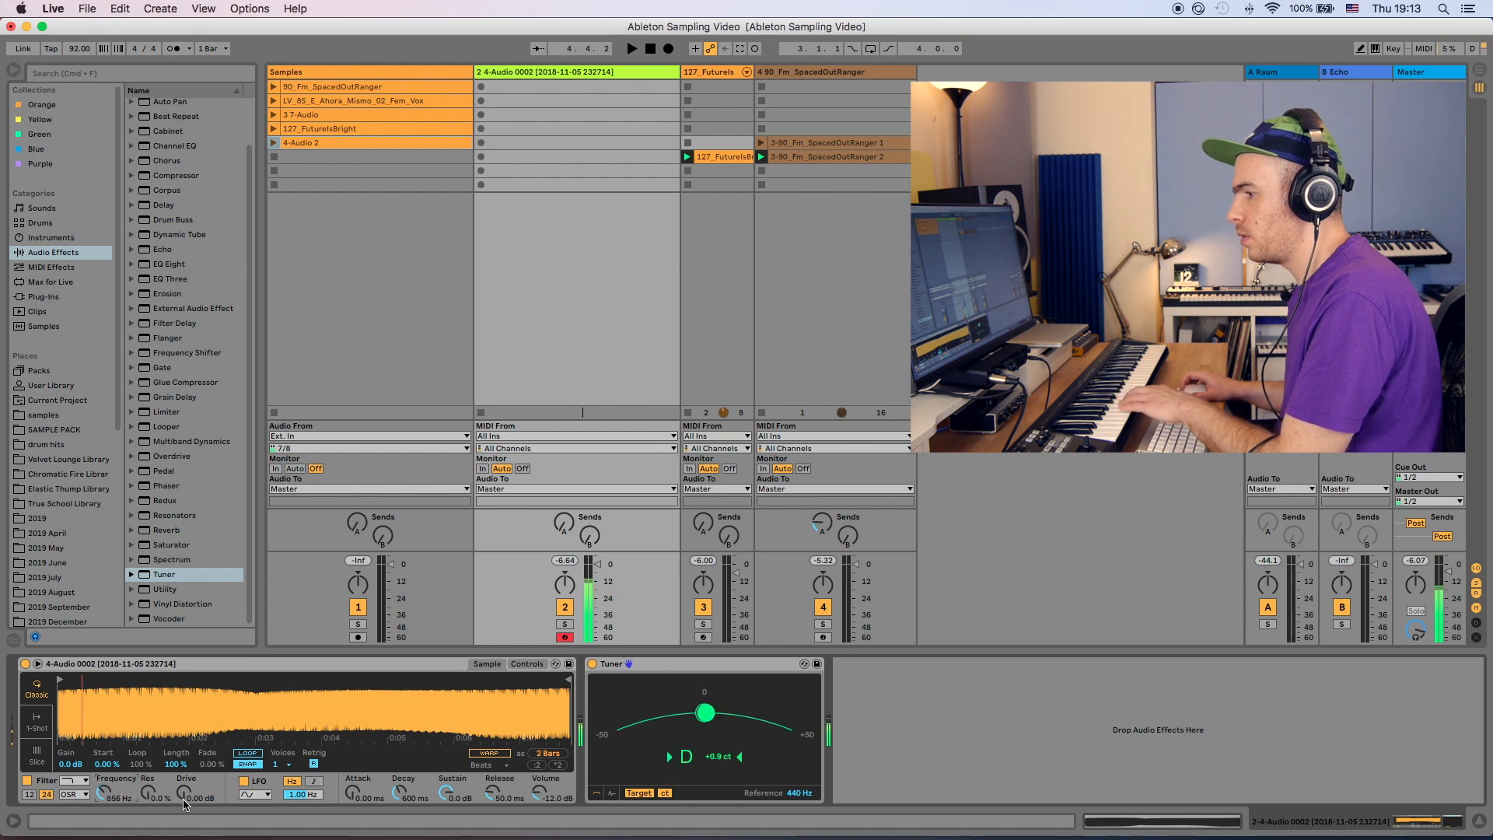
{"action": "left_click_drag", "start_coordinate": [184, 794], "coordinate": [184, 780]}
{"action": "key", "text": "space"}
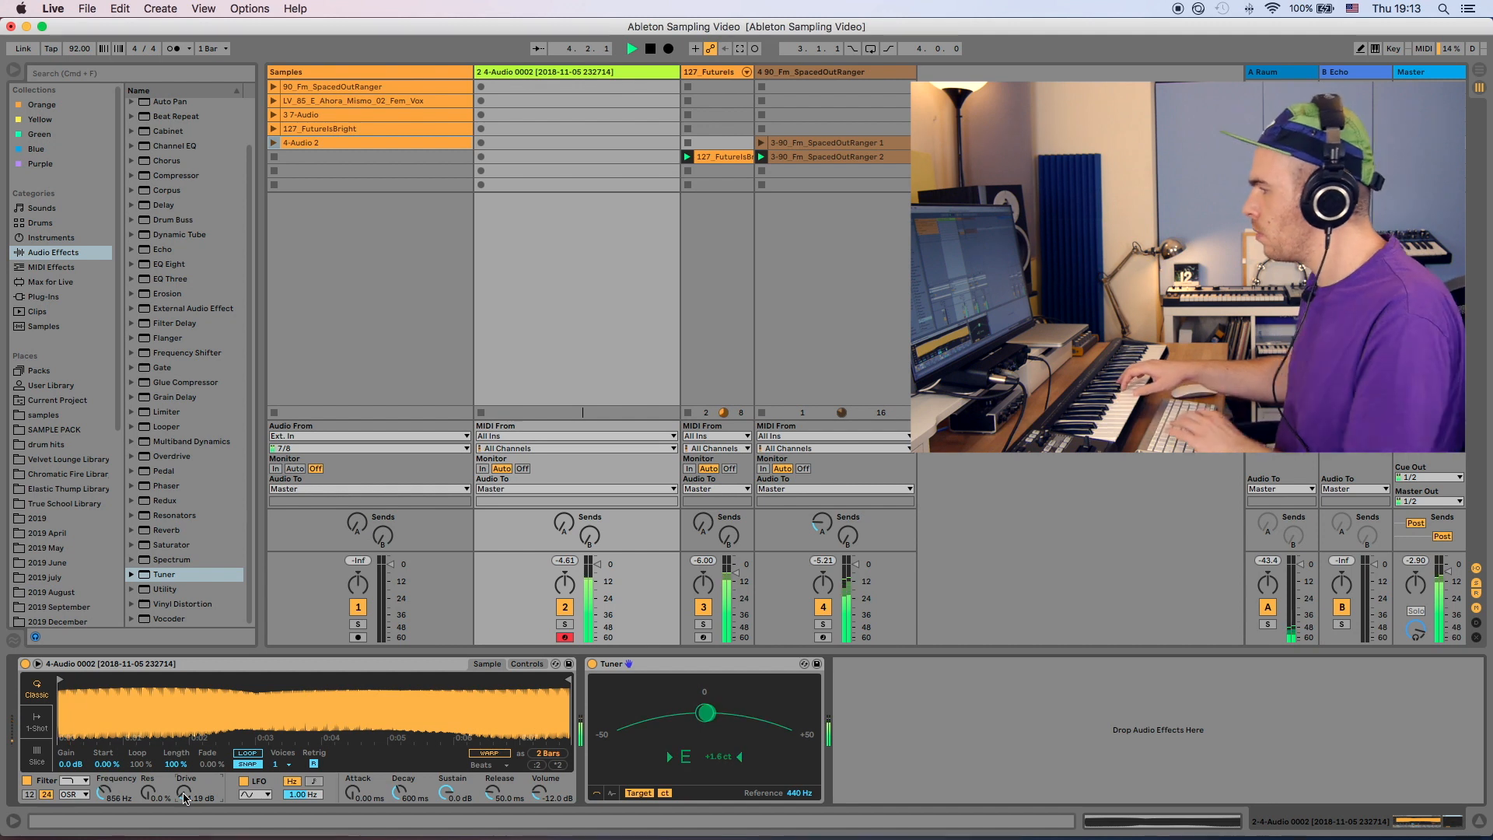
{"action": "key", "text": "space"}
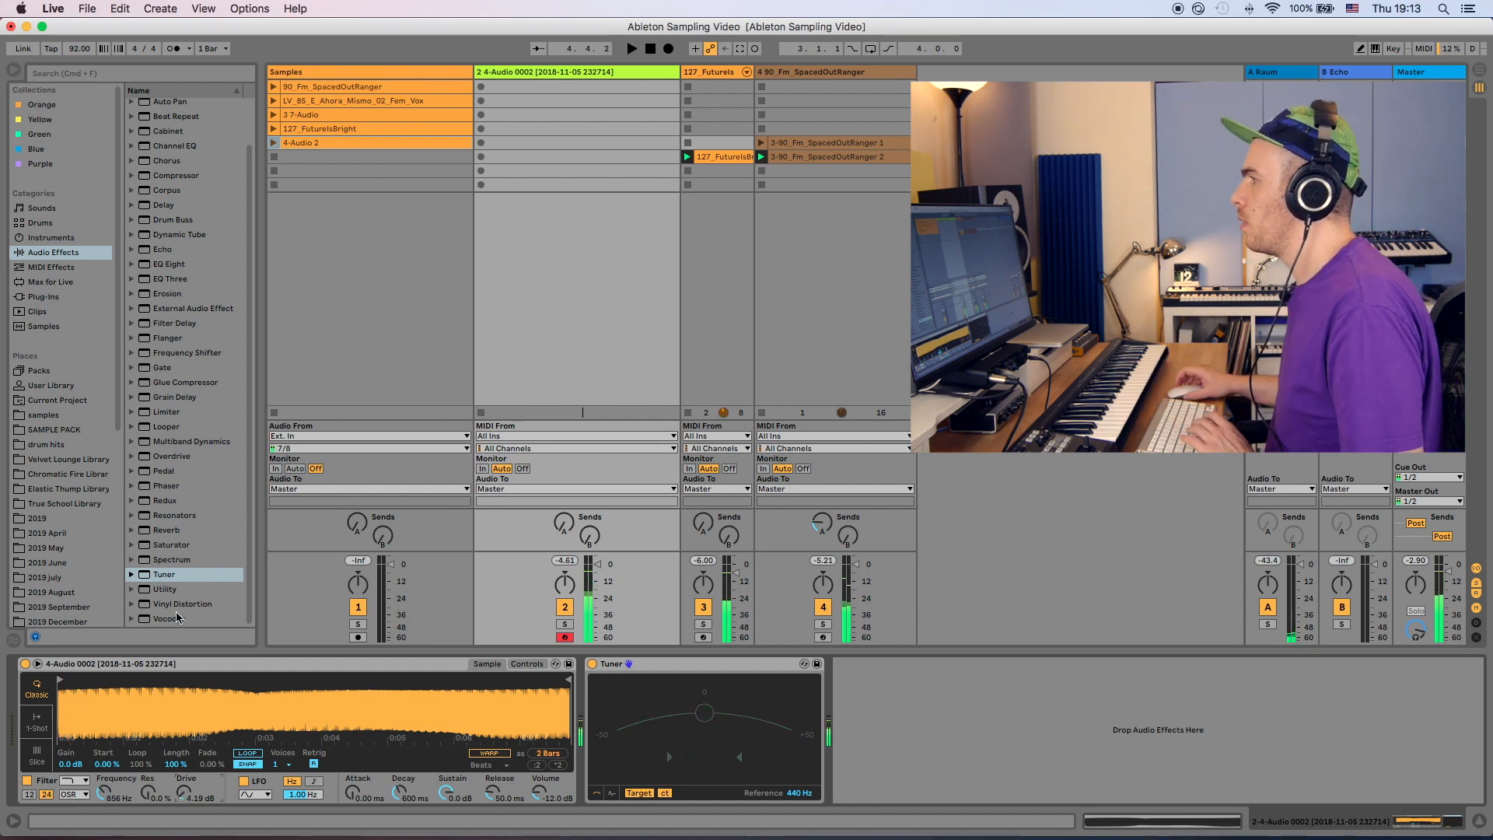
- Record a clip on the 4-Audio Simpler track while switching its glide mode to Glide
{"action": "left_click", "coordinate": [482, 143]}
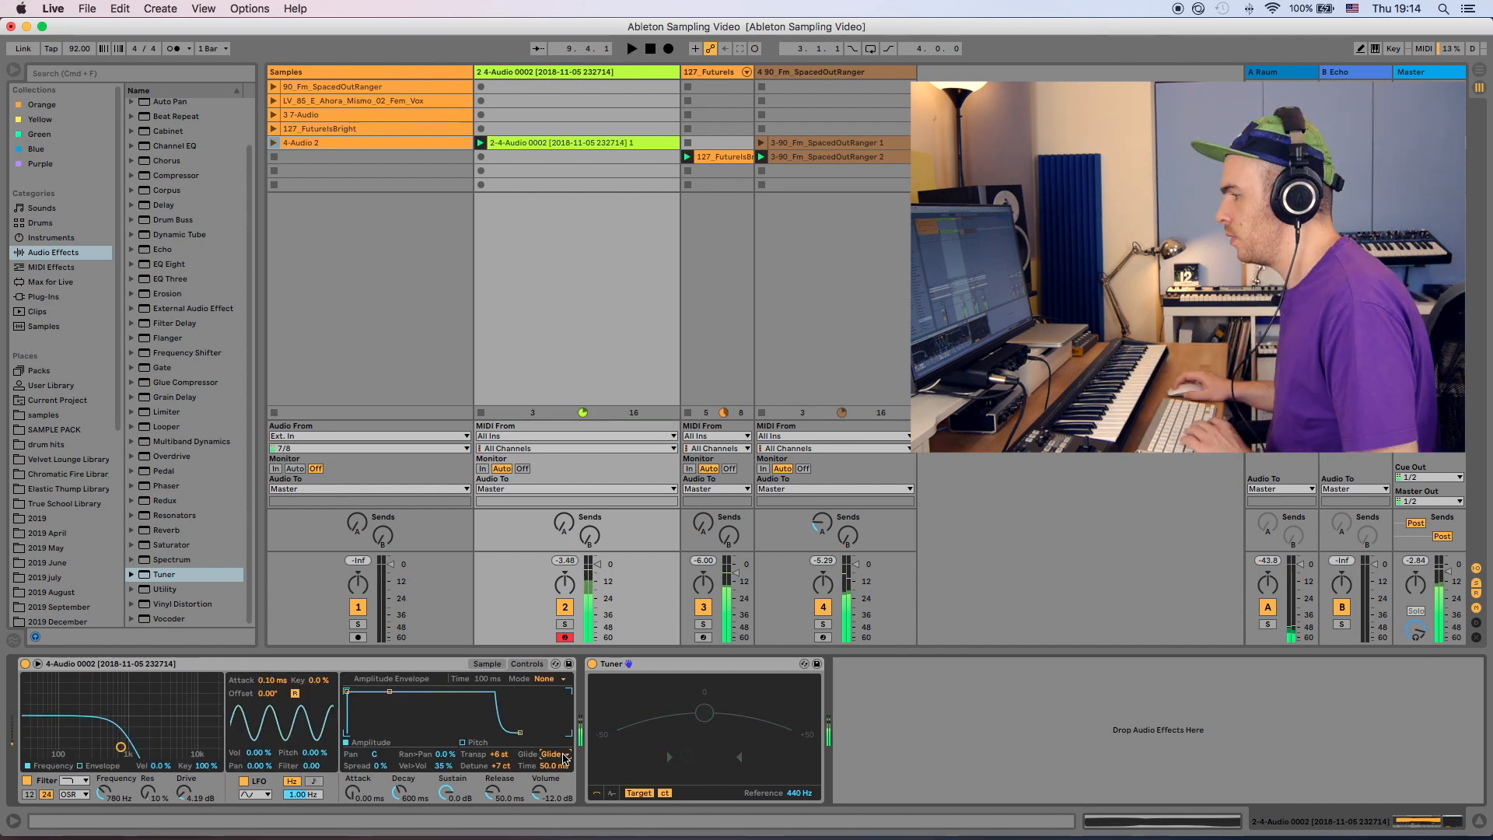
{"action": "left_click", "coordinate": [562, 754]}
{"action": "left_click", "coordinate": [552, 788]}
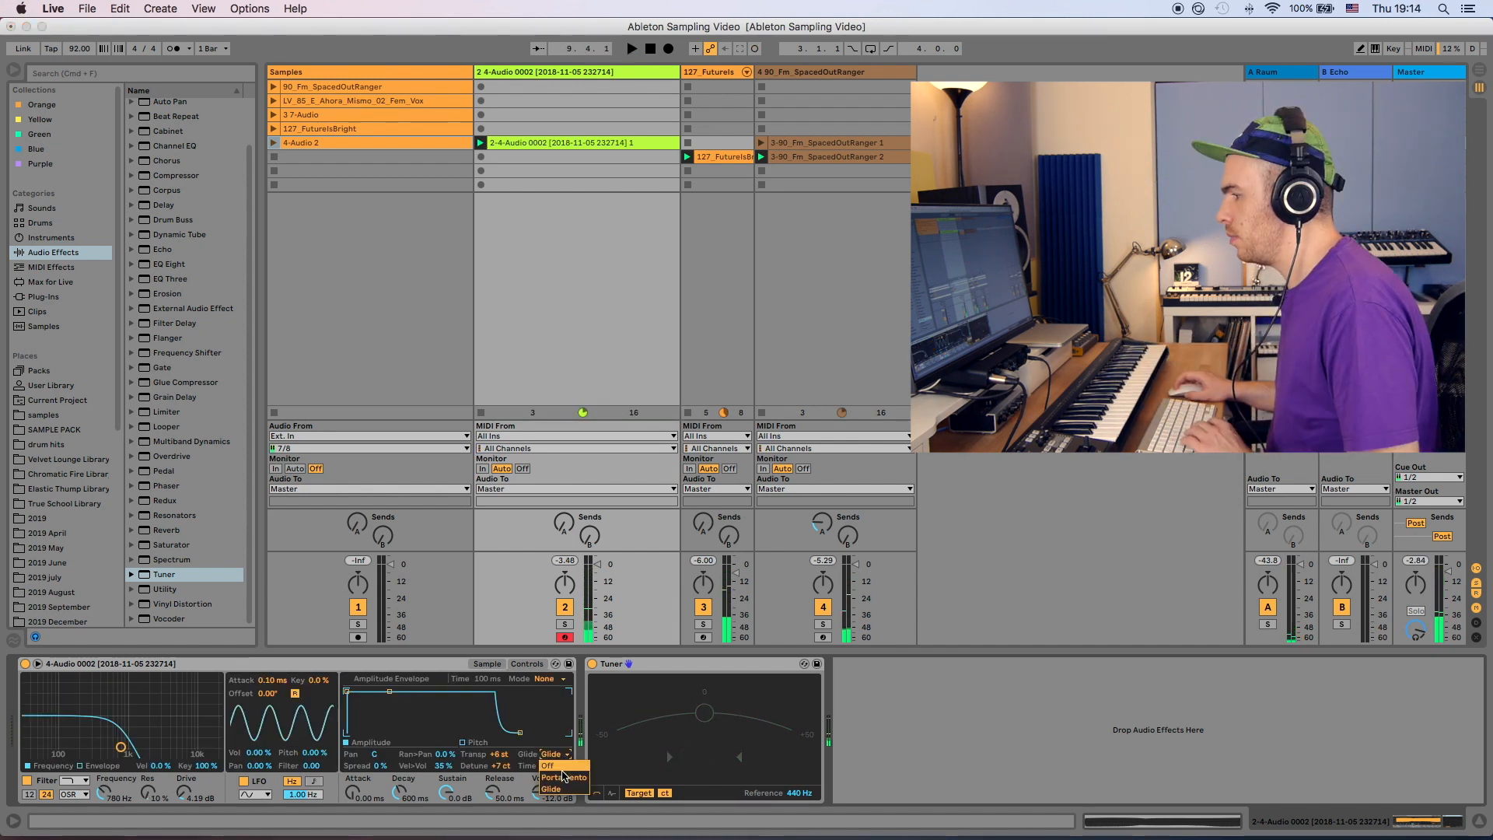
{"action": "key", "text": "space"}
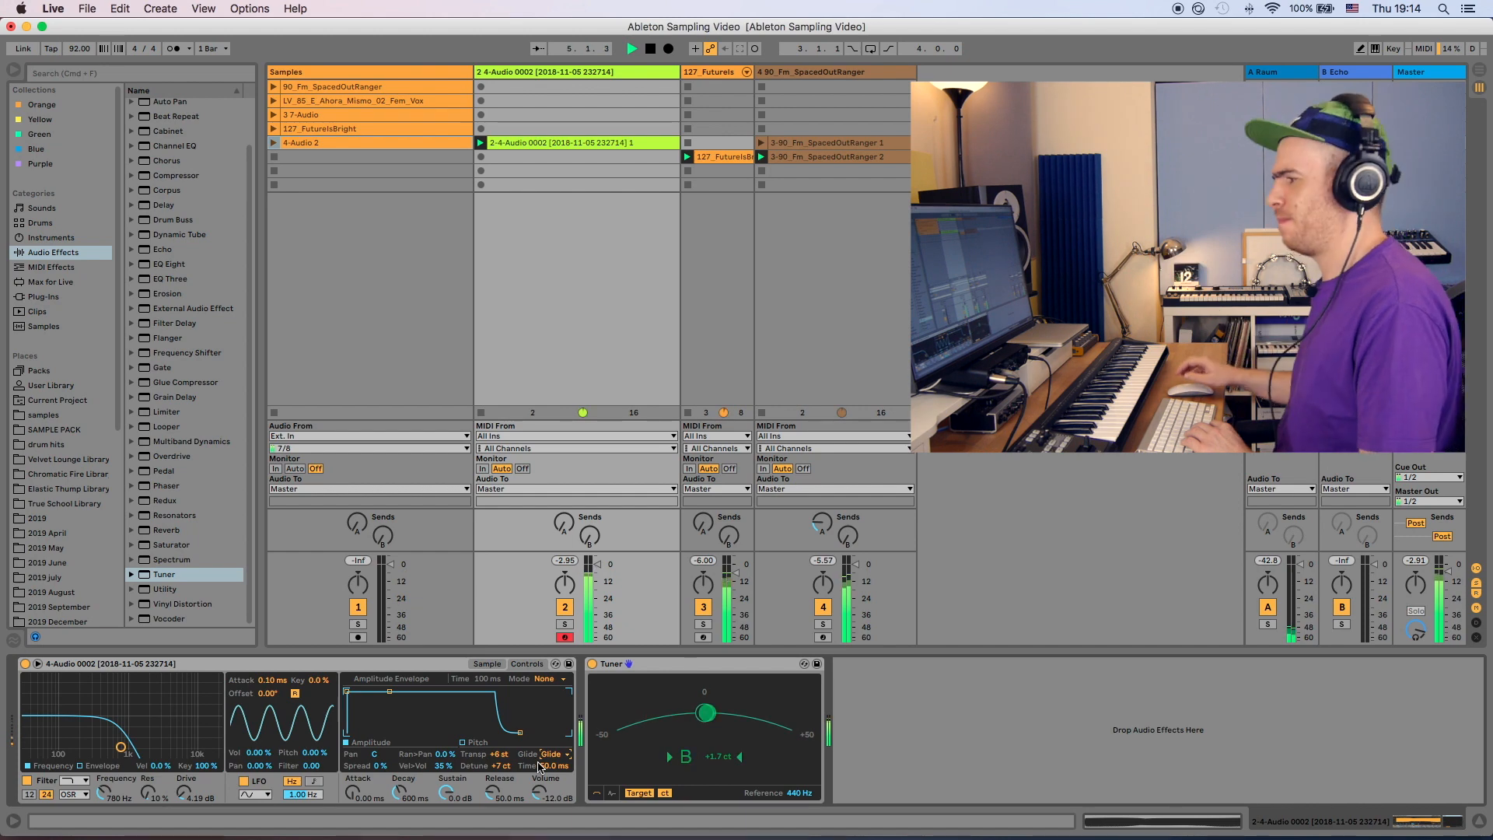
- Create a new Simpler track and load the LV_85_E_Ahora_Mismo_02_Fem_Vox sample into it
{"action": "key", "text": "super+shift+t"}
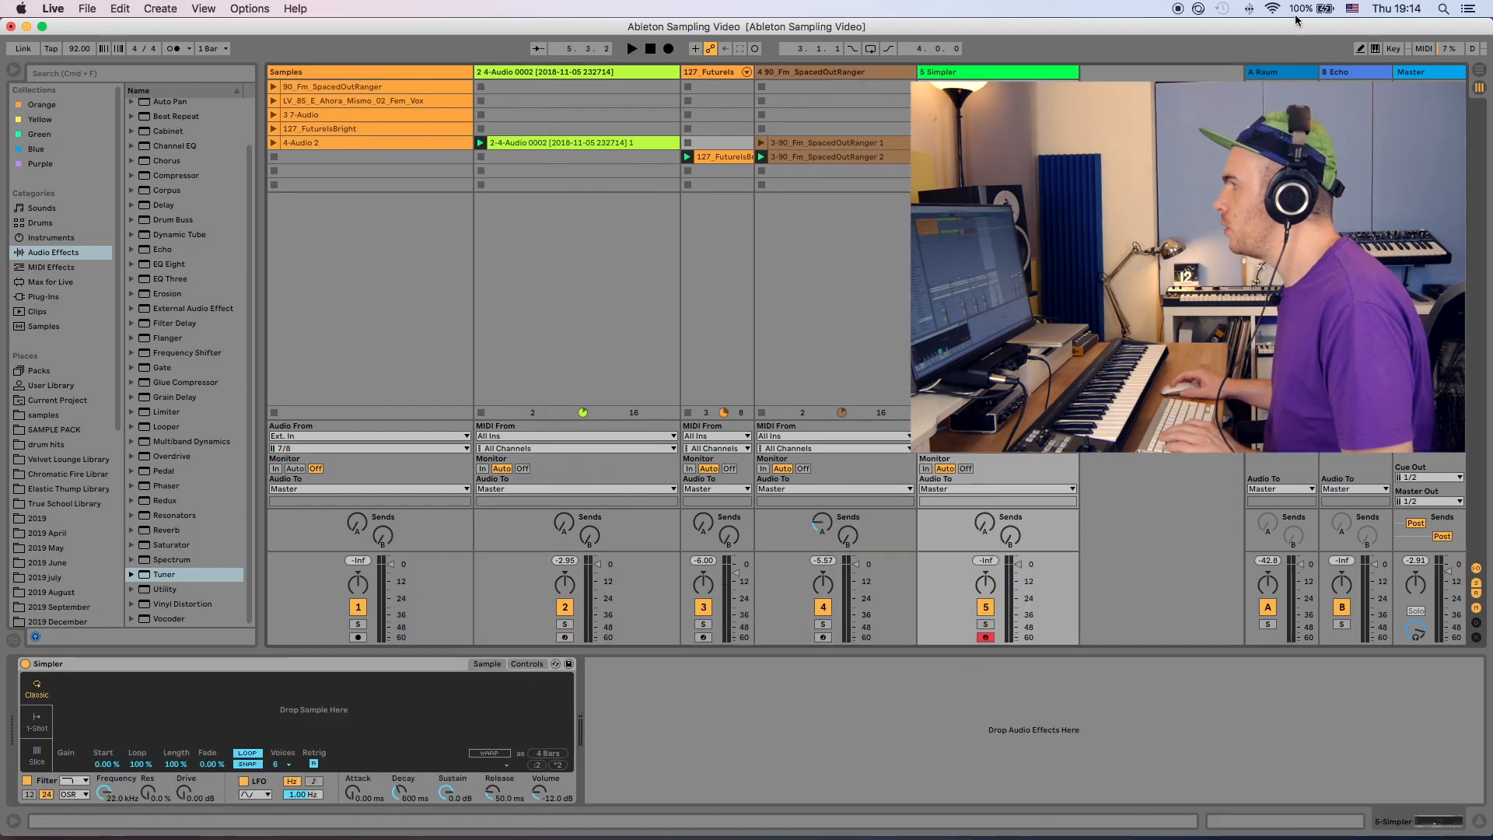
{"action": "left_click", "coordinate": [327, 104]}
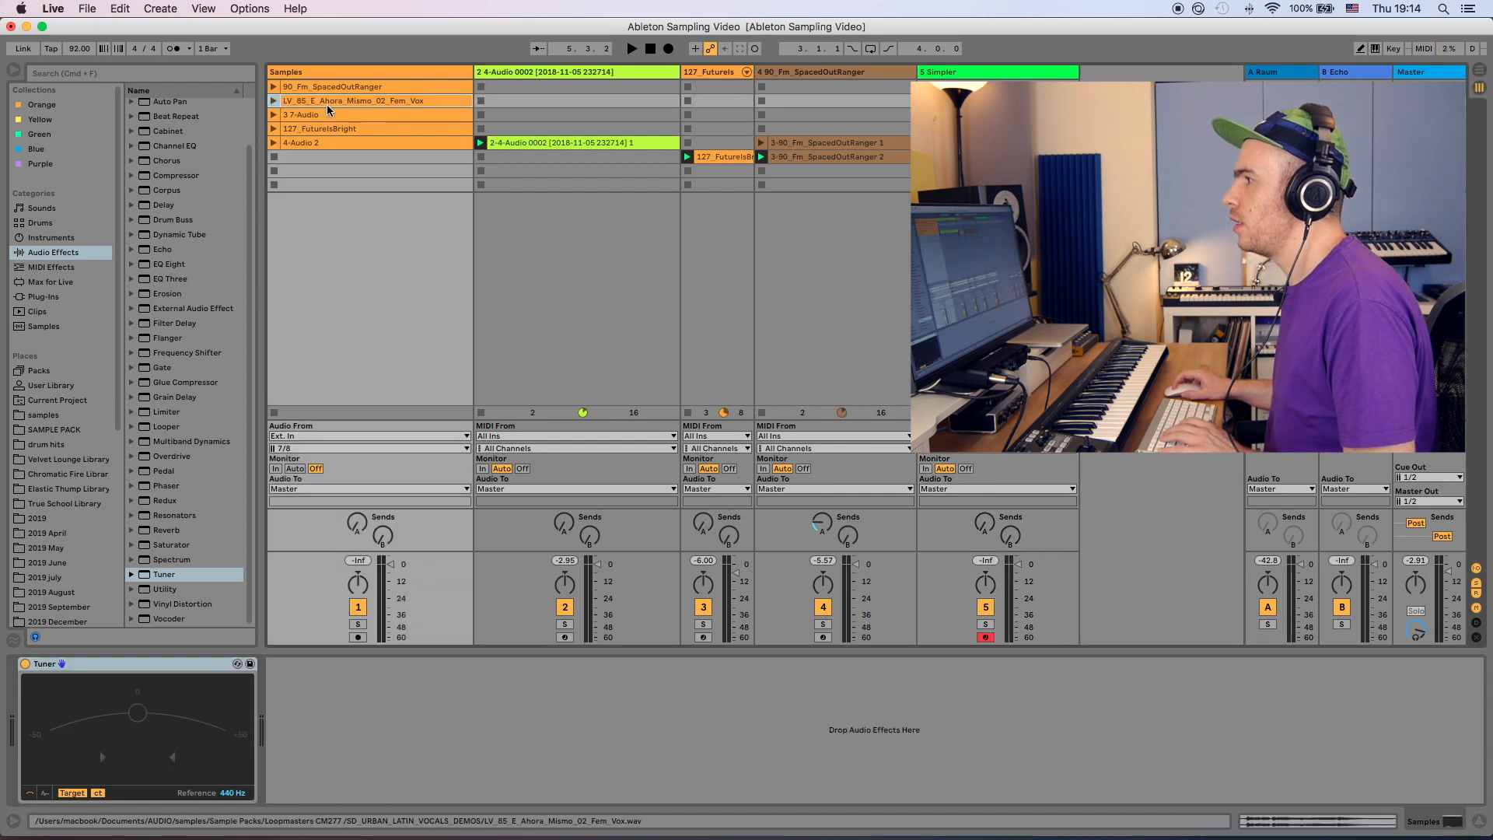
{"action": "left_click", "coordinate": [976, 71]}
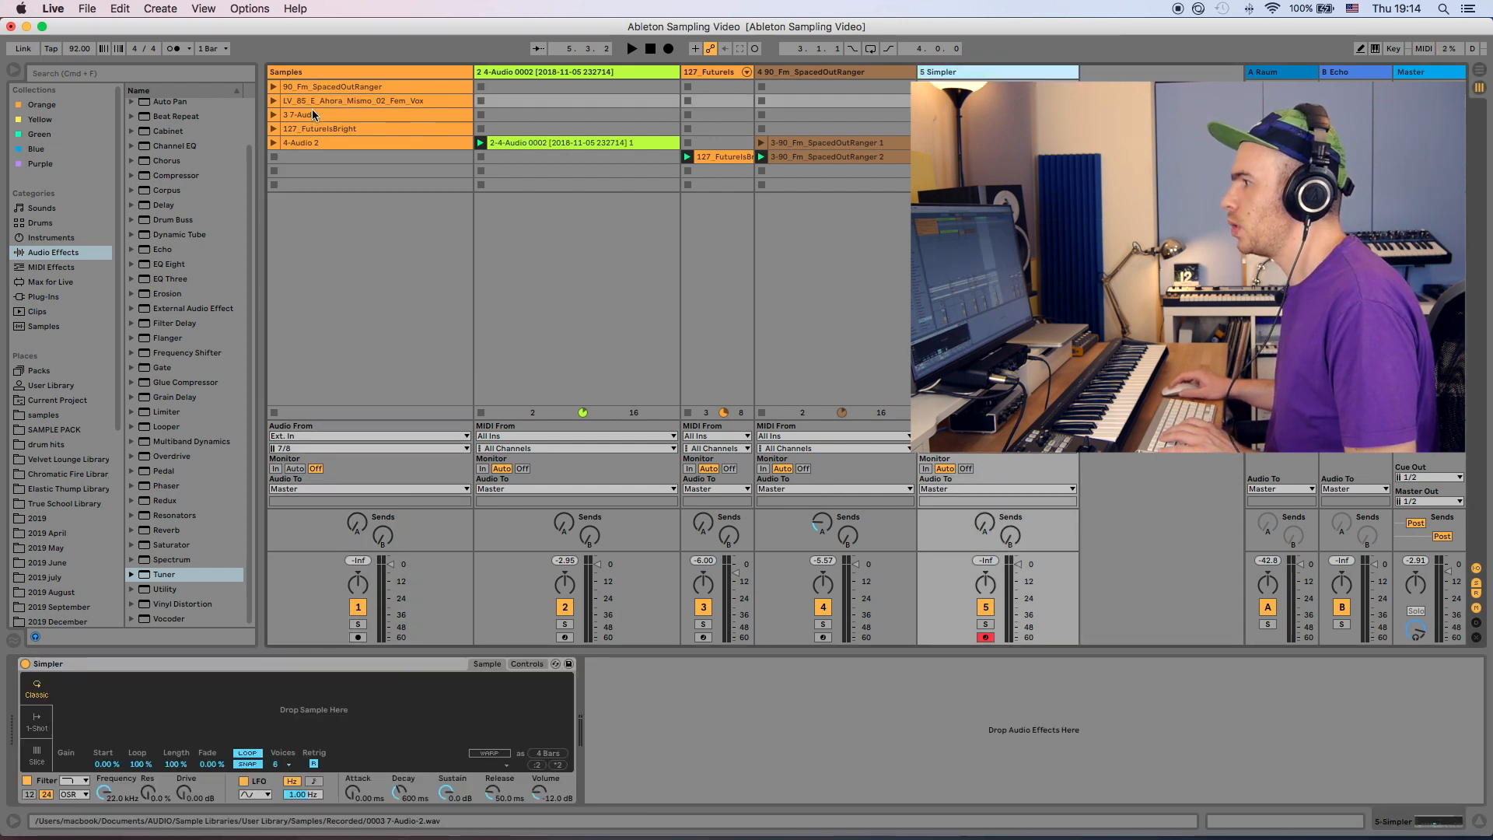
{"action": "left_click_drag", "start_coordinate": [316, 101], "coordinate": [280, 657]}
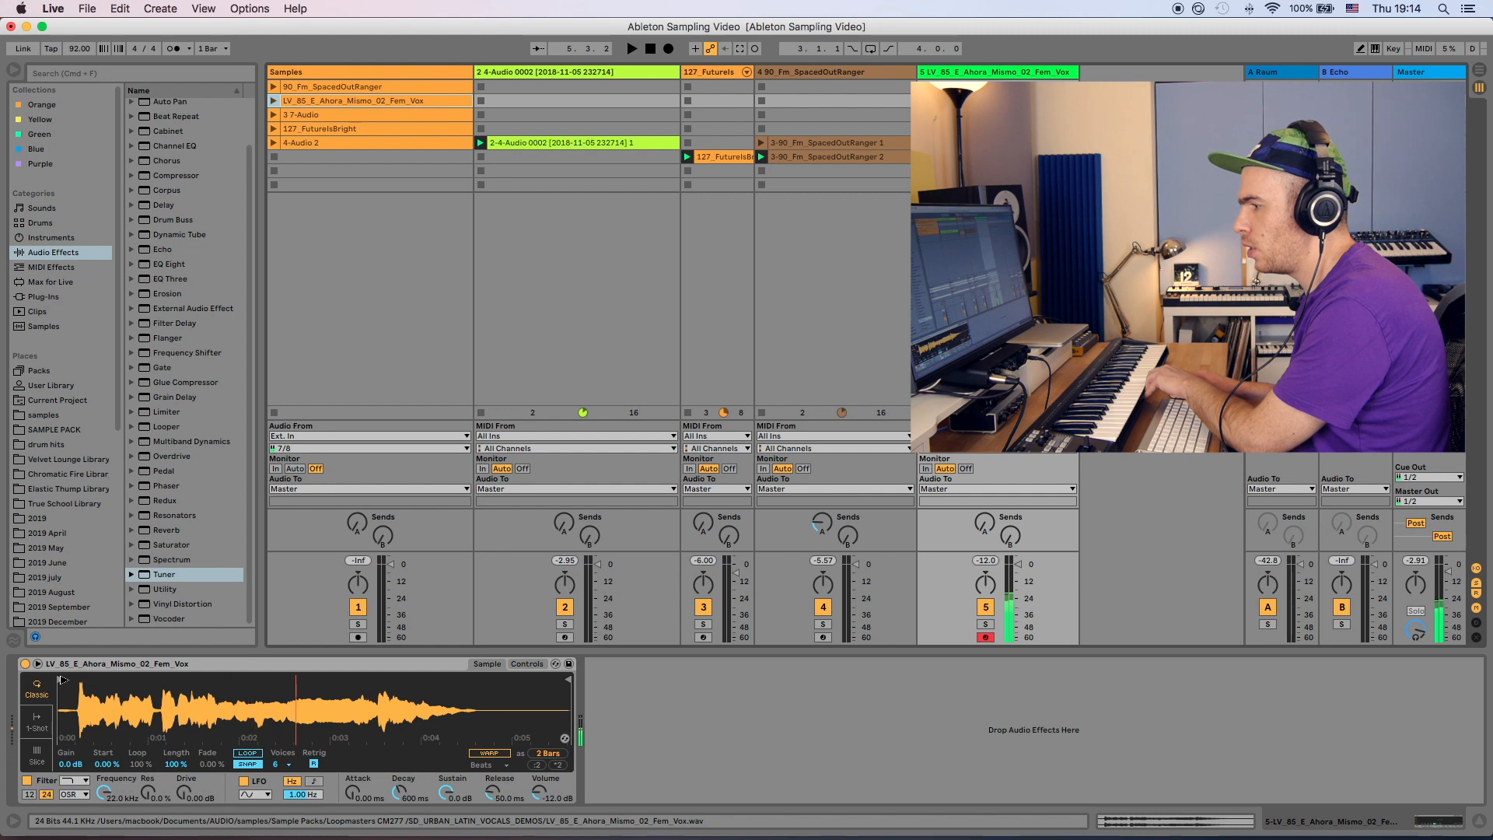
- Narrow the vocal sample's playback region to a short 1-beat section
{"action": "left_click_drag", "start_coordinate": [62, 679], "coordinate": [291, 692]}
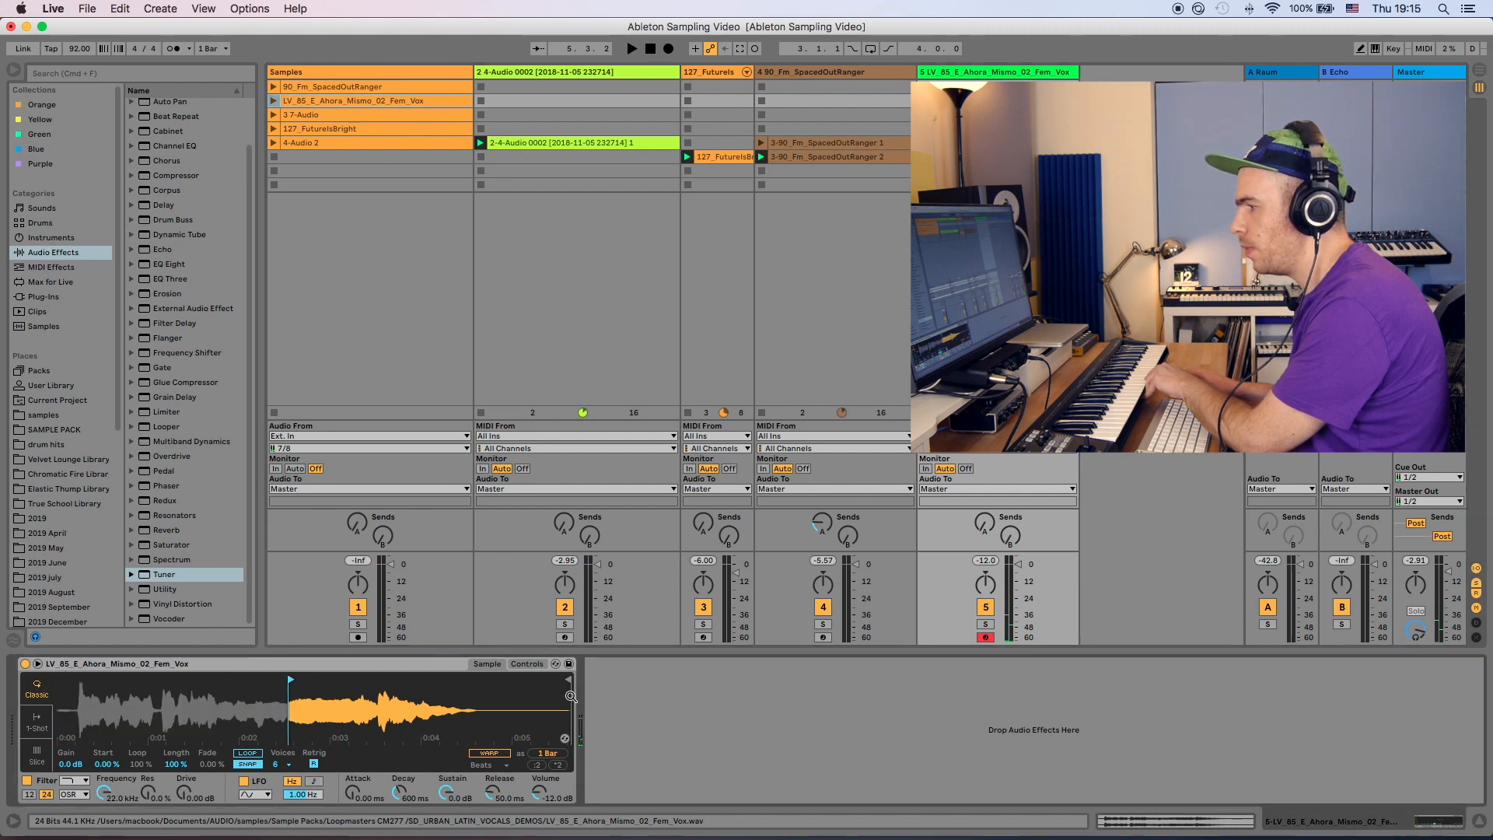
{"action": "mouse_move", "coordinate": [571, 696]}
{"action": "left_mouse_down"}
{"action": "mouse_move", "coordinate": [347, 696]}
{"action": "mouse_move", "coordinate": [281, 679]}
{"action": "left_mouse_up"}
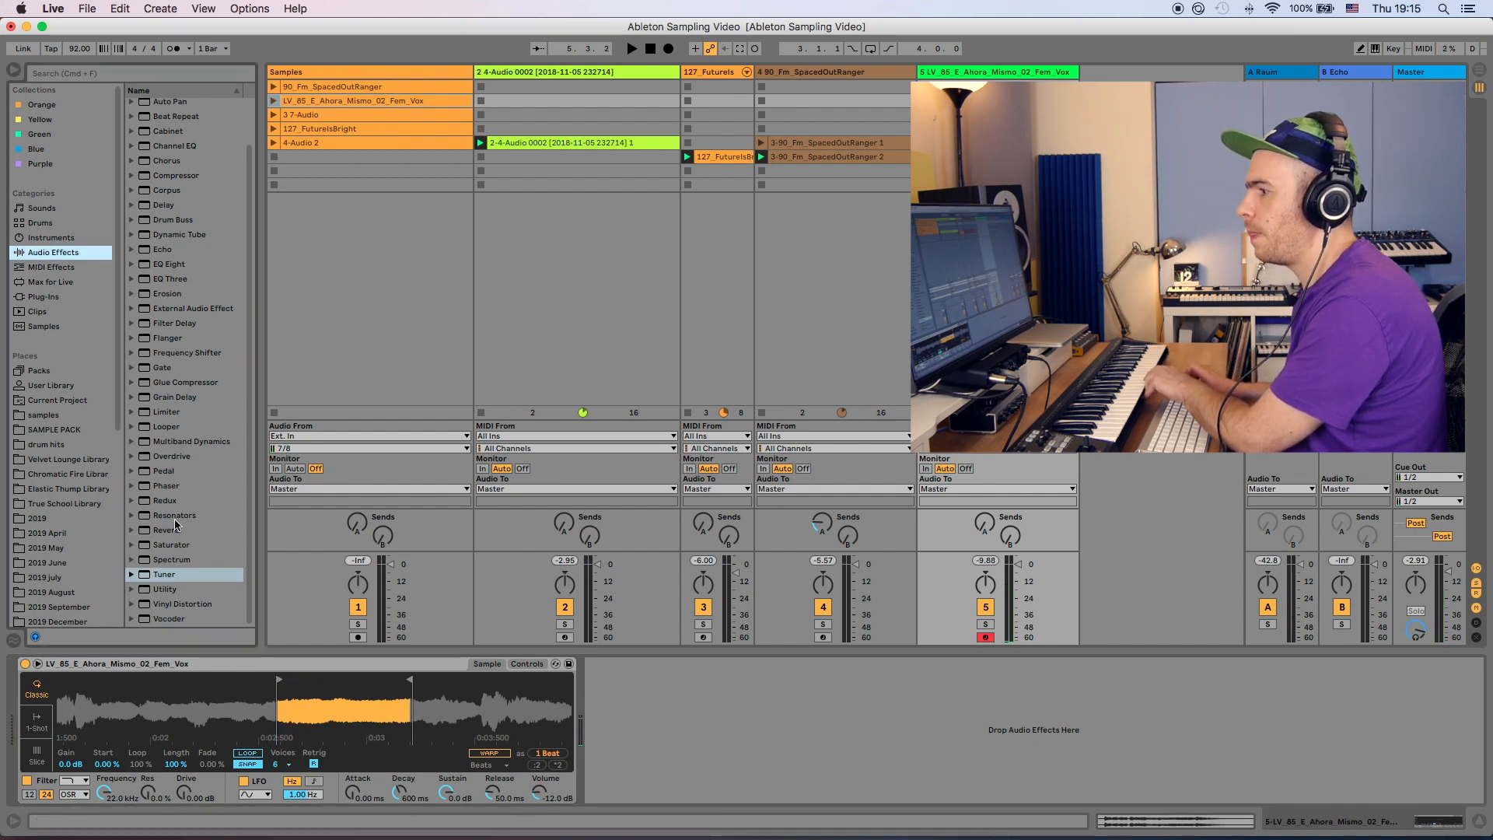
- Add a Tuner after the vocal Simpler
{"action": "left_click_drag", "start_coordinate": [163, 570], "coordinate": [665, 750]}
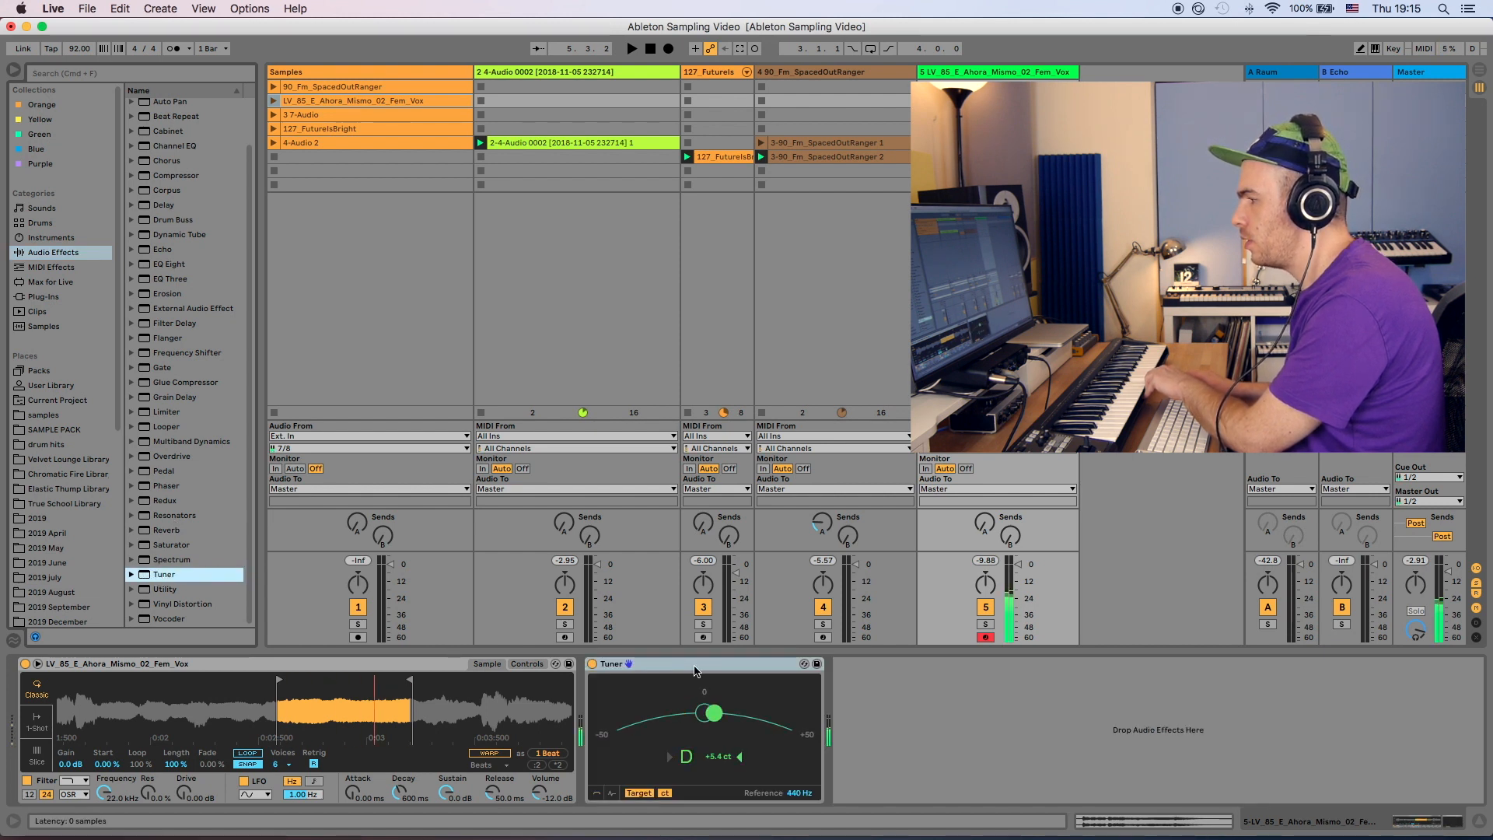
{"action": "left_click", "coordinate": [532, 664]}
{"action": "left_click", "coordinate": [488, 663]}
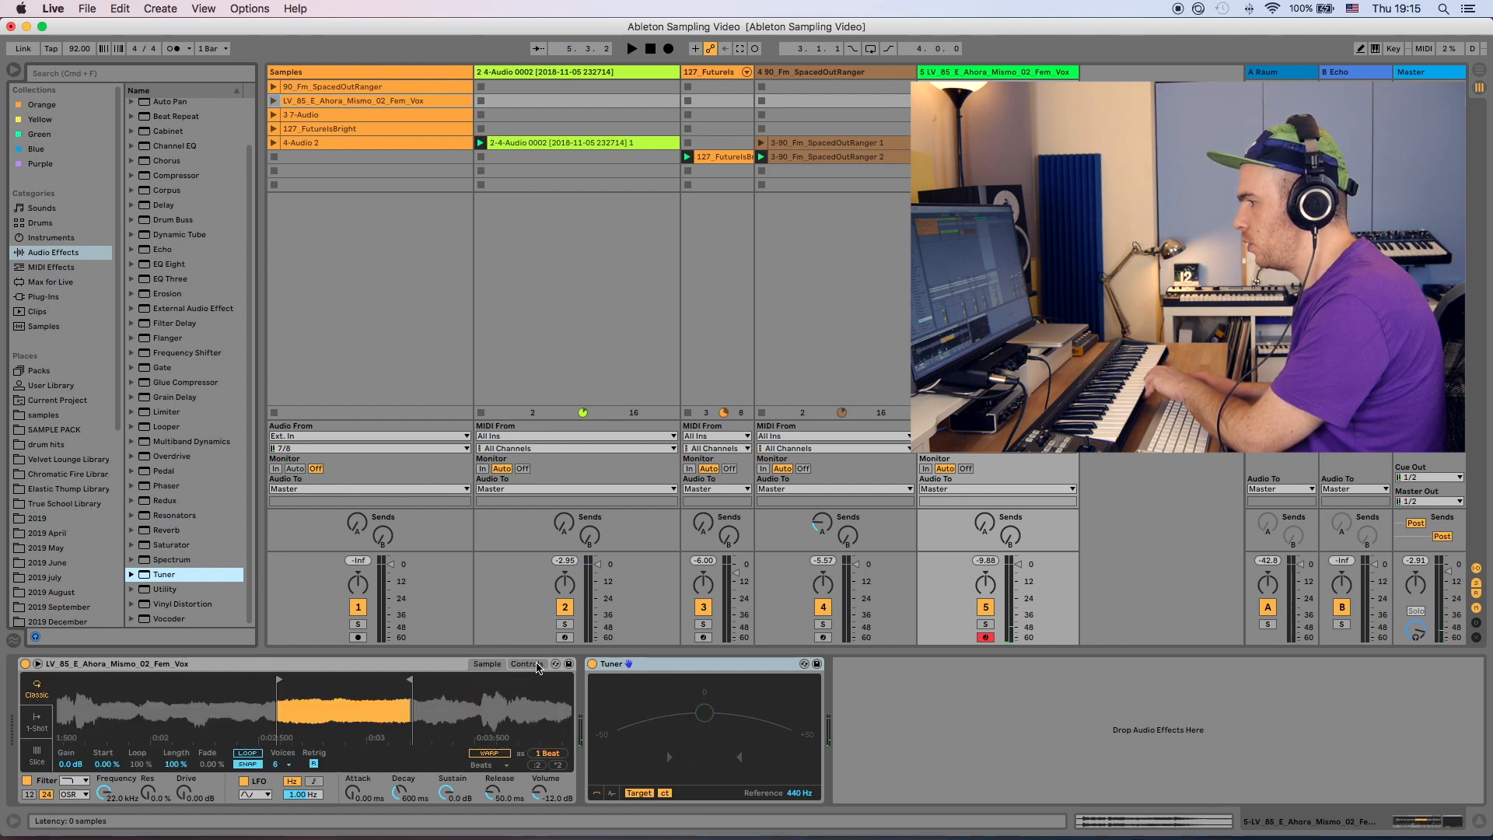
- Shape the vocal Simpler's amplitude envelope with about 684 ms decay, -9.1 dB sustain and 520 ms release
{"action": "left_click", "coordinate": [529, 664]}
{"action": "left_click", "coordinate": [495, 754]}
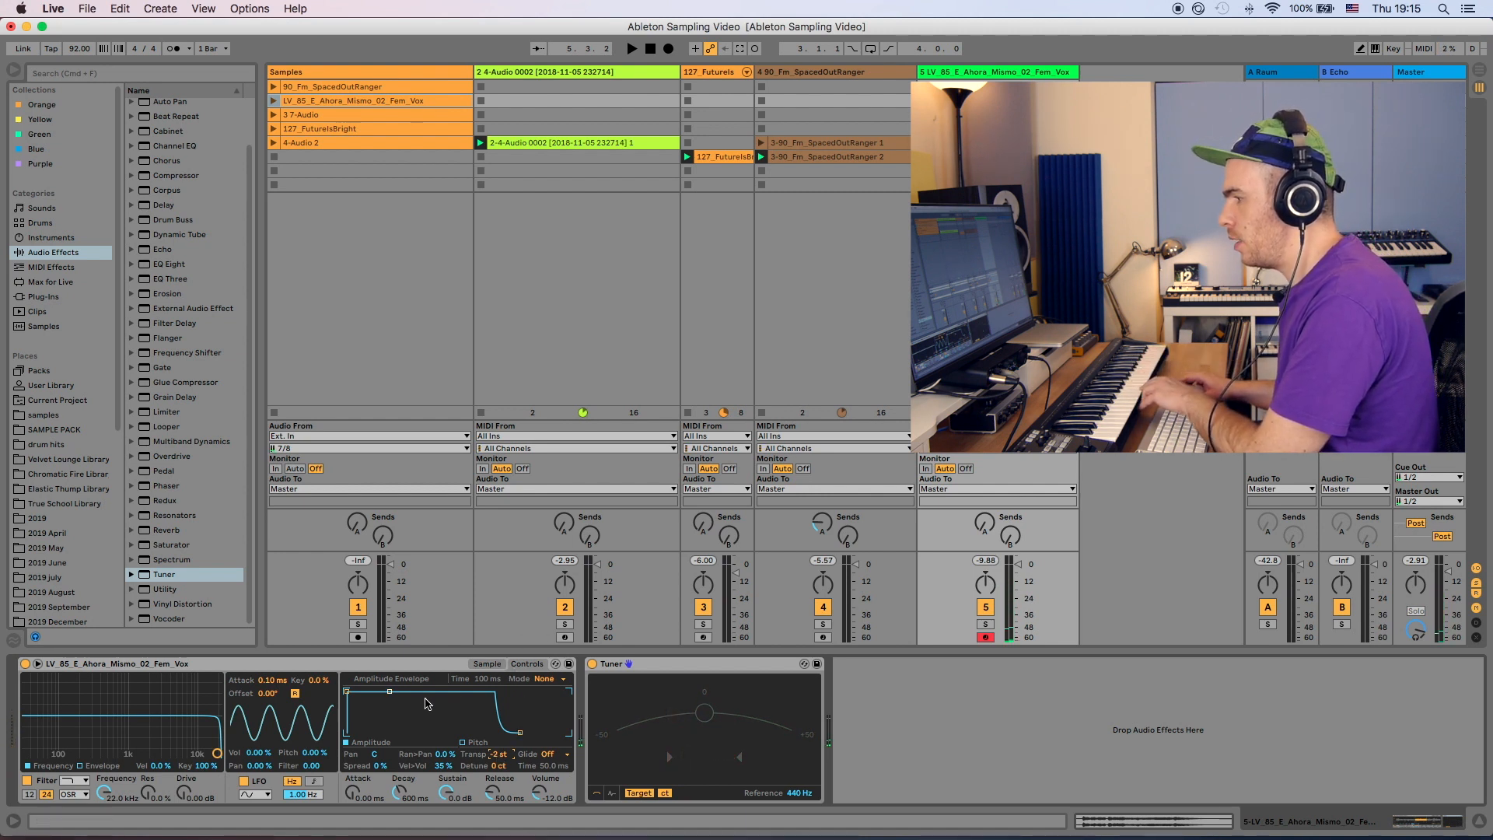
{"action": "left_click_drag", "start_coordinate": [390, 694], "coordinate": [389, 701]}
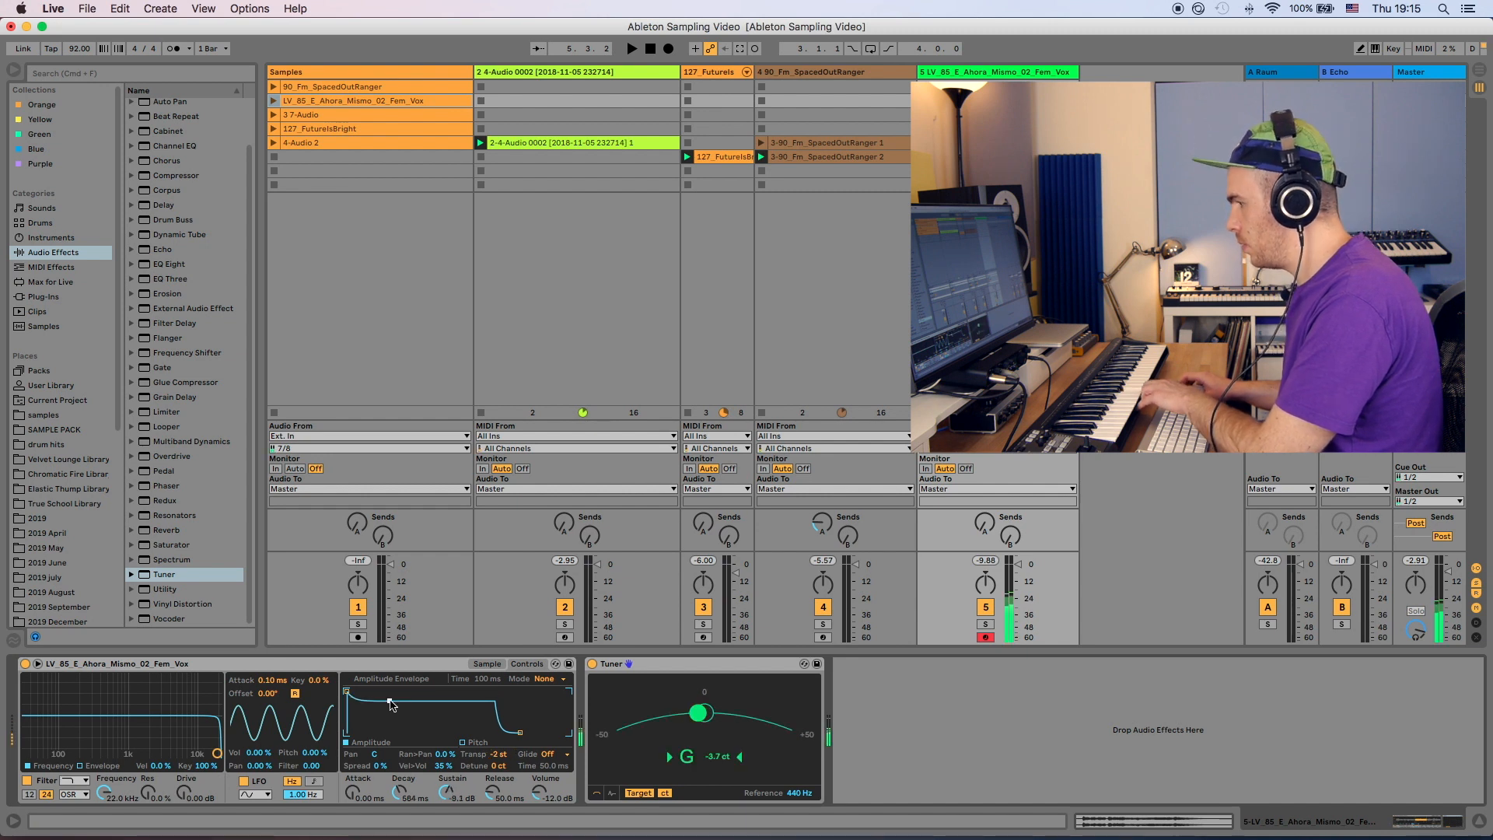
{"action": "left_click_drag", "start_coordinate": [520, 736], "coordinate": [538, 737]}
{"action": "left_click", "coordinate": [488, 664]}
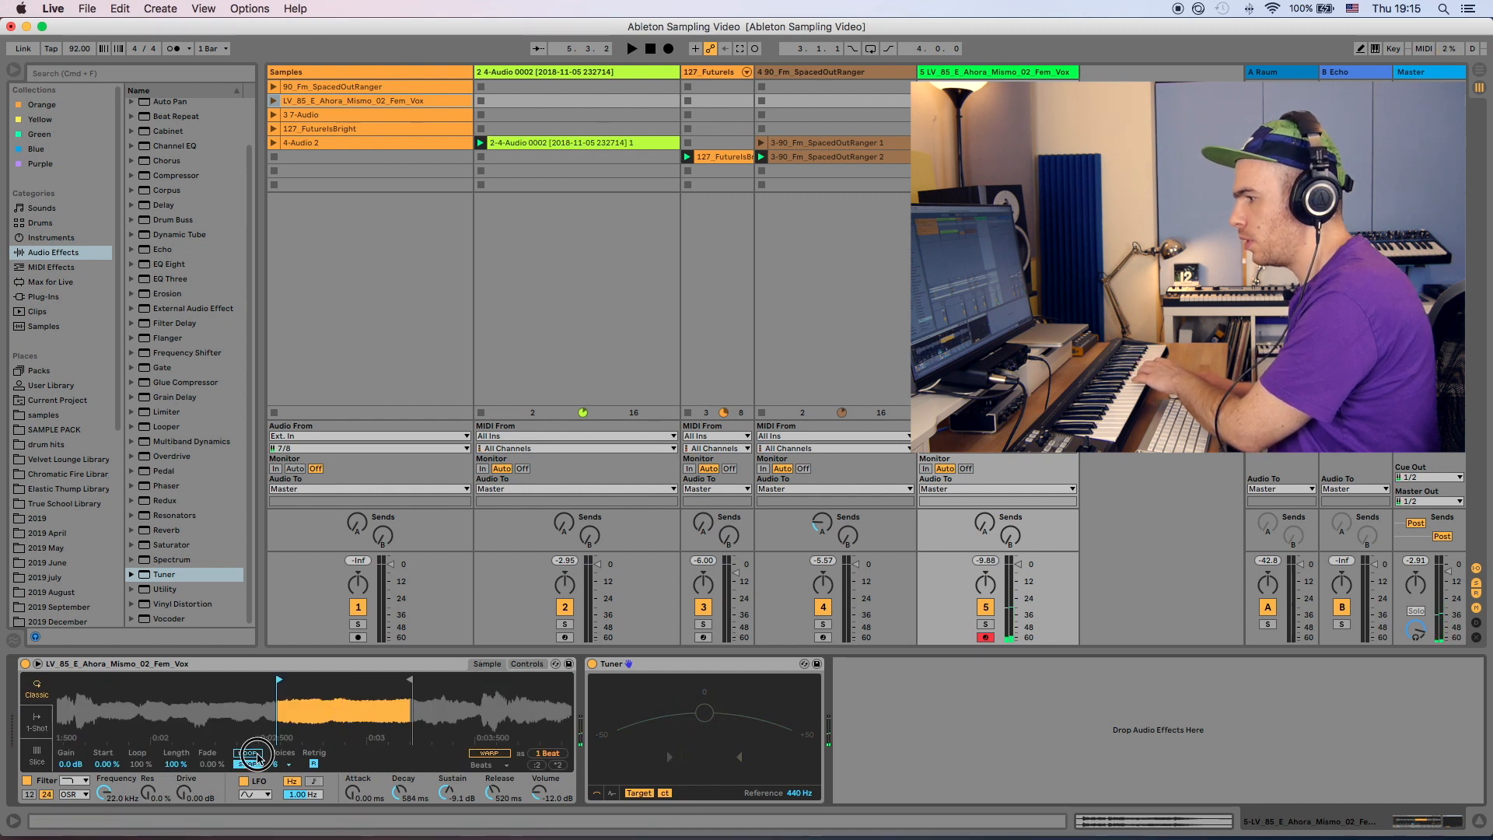
- Turn on looping with the loop at about 81.2% and lengthen the release to about 1.18 s
{"action": "left_click", "coordinate": [257, 754]}
{"action": "left_click_drag", "start_coordinate": [141, 765], "coordinate": [168, 749]}
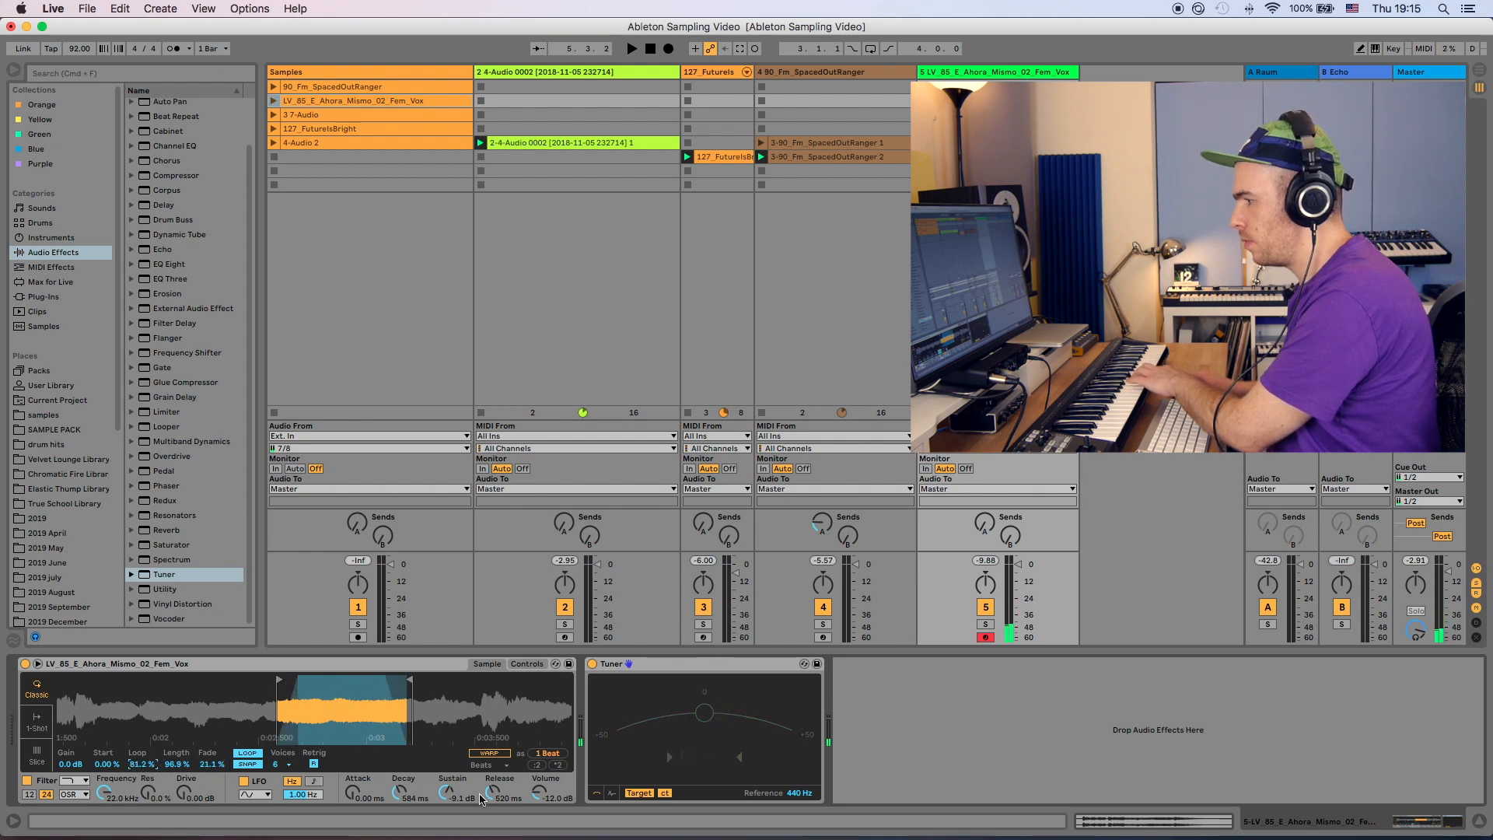
{"action": "mouse_move", "coordinate": [481, 796]}
{"action": "left_mouse_down"}
{"action": "mouse_move", "coordinate": [481, 769]}
{"action": "mouse_move", "coordinate": [492, 799]}
{"action": "left_mouse_up"}
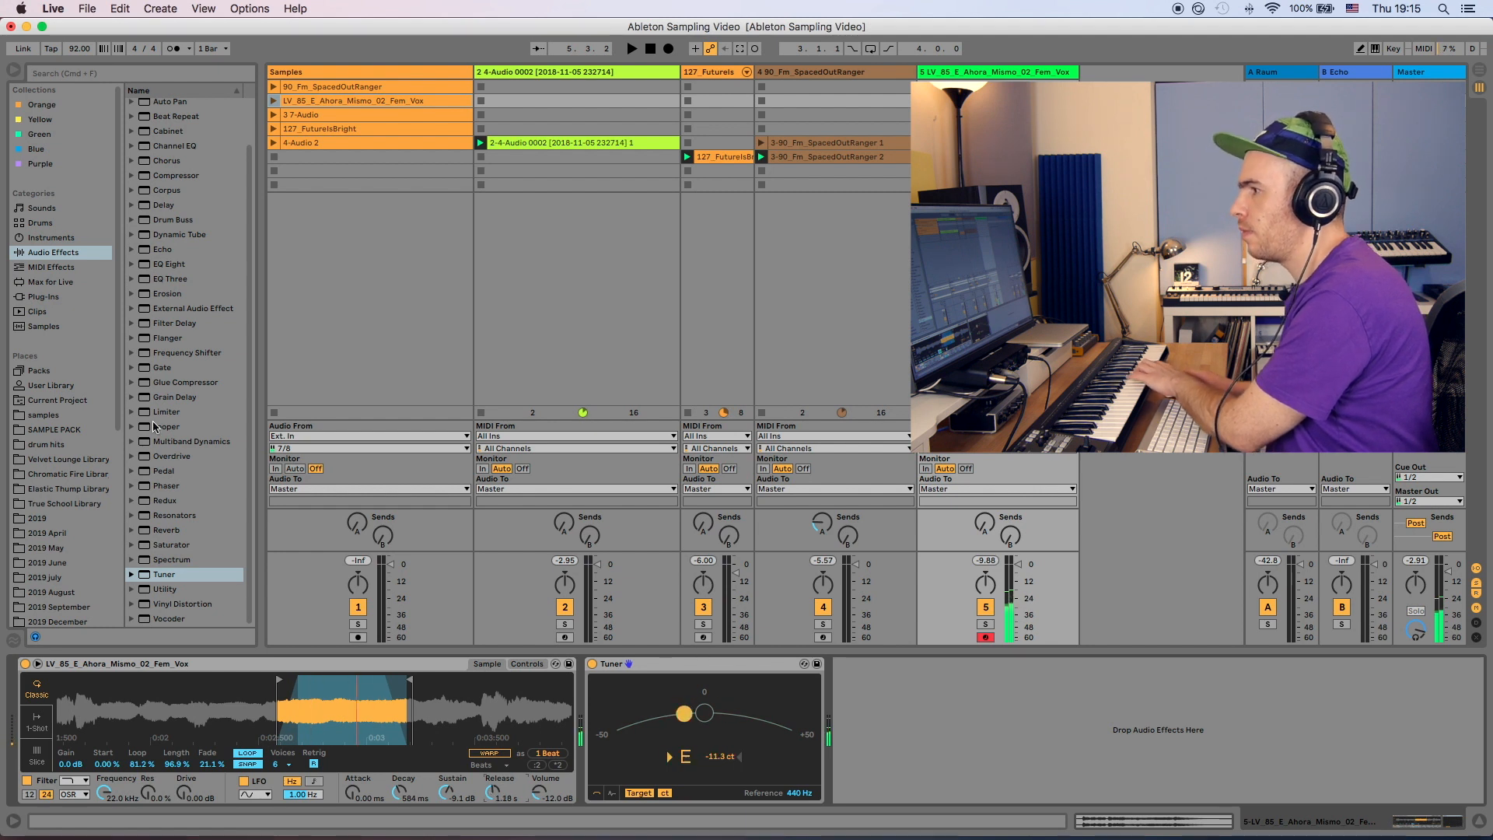
- Add the Valhalla Supermassive plug-in to the vocal Simpler track
{"action": "left_click", "coordinate": [47, 297]}
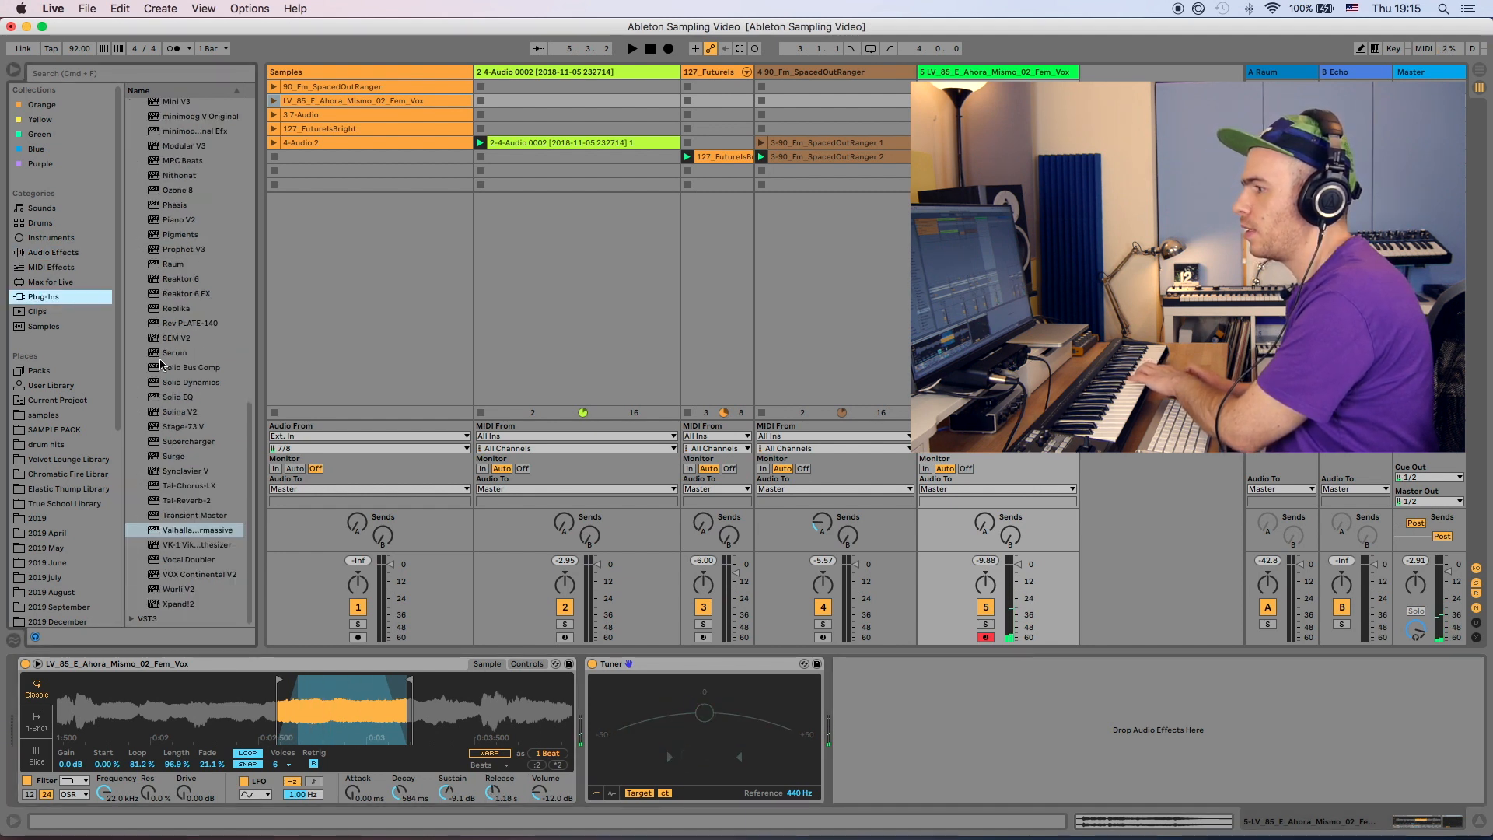
{"action": "double_click", "coordinate": [189, 529]}
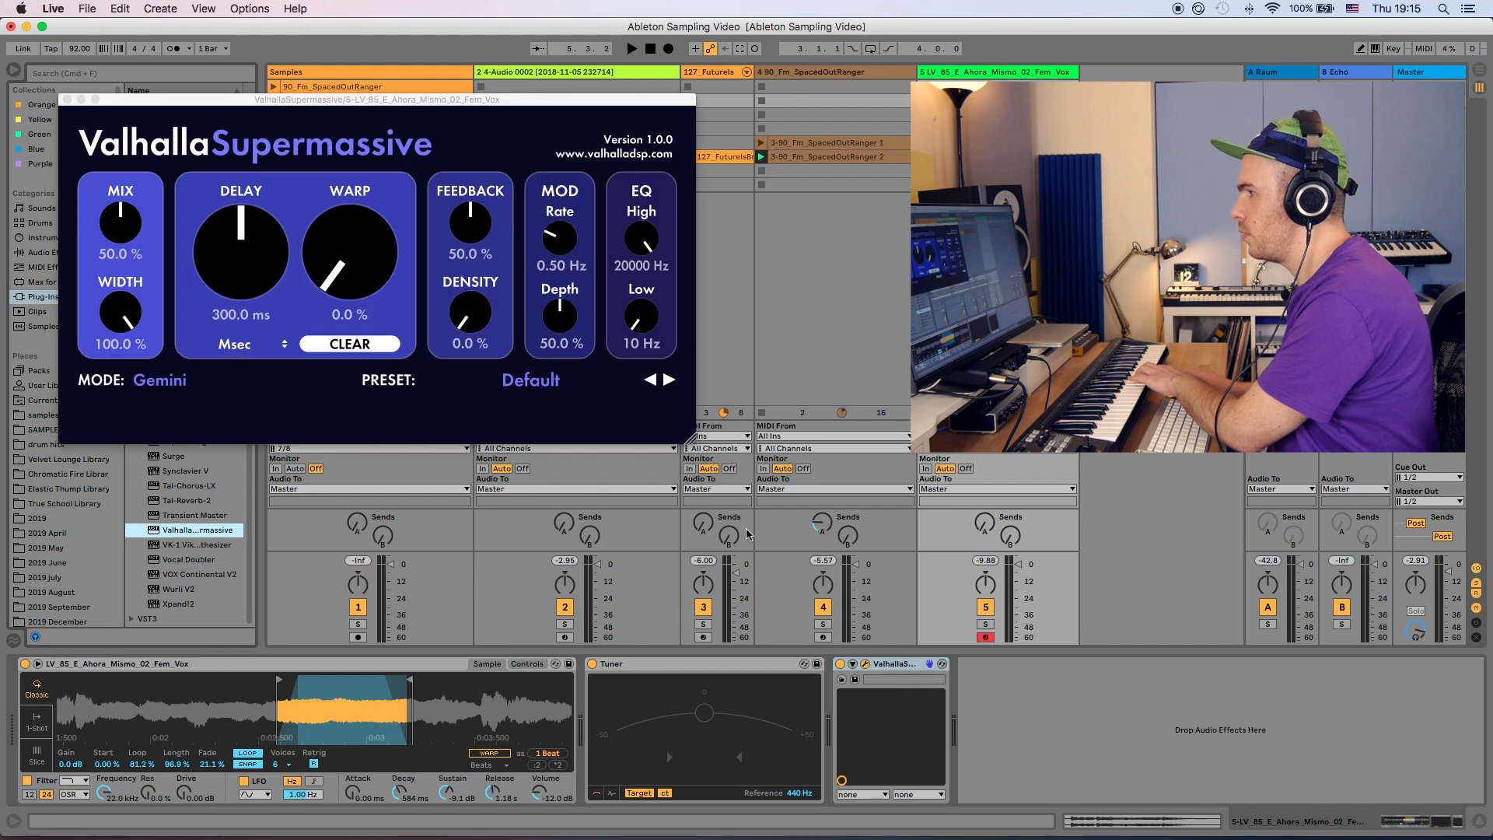
- Load Supermassive's HydraHarp reverb preset
{"action": "left_click", "coordinate": [513, 381]}
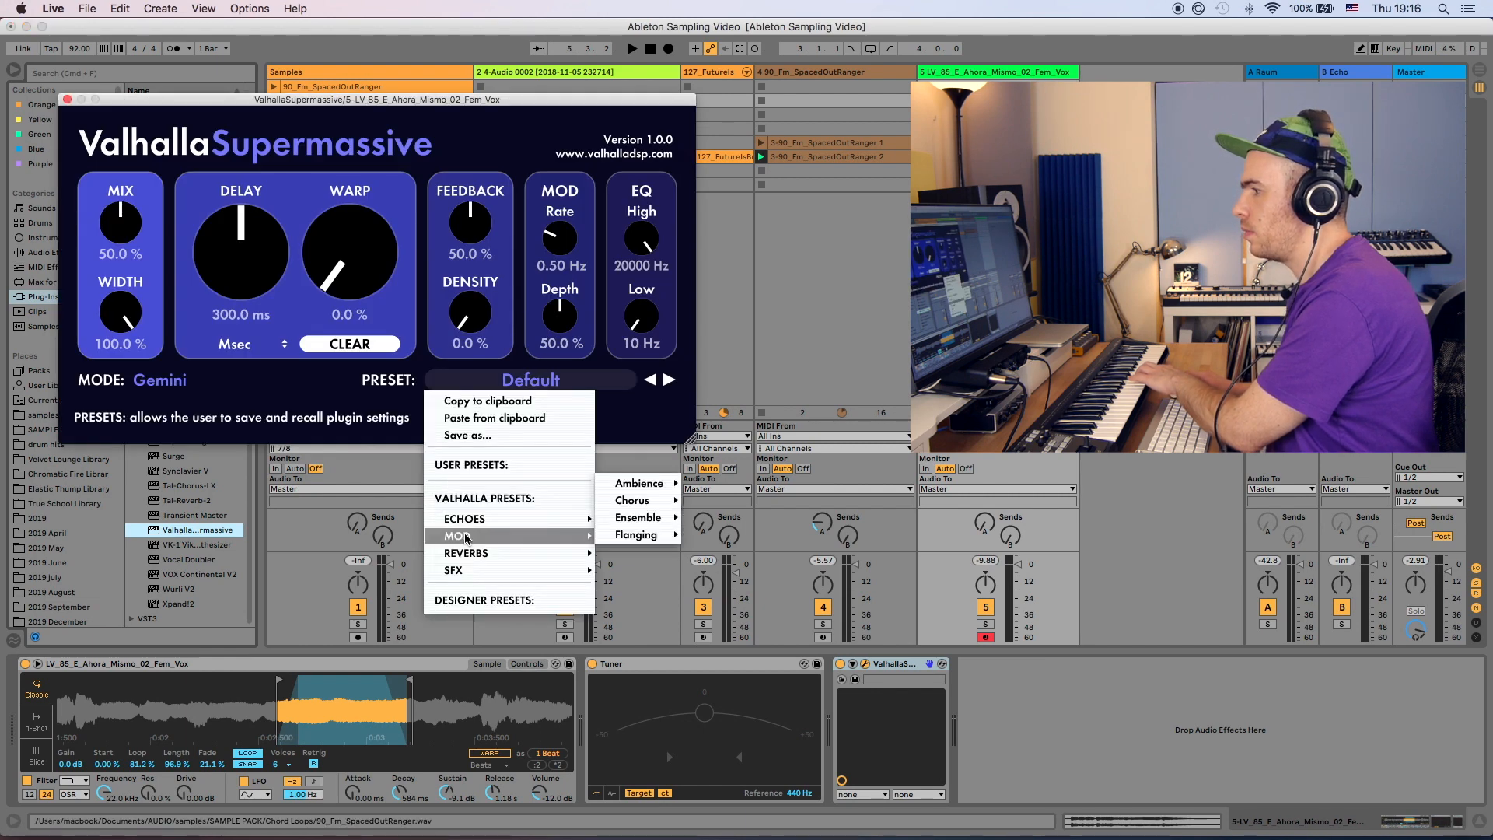
{"action": "mouse_move", "coordinate": [488, 526]}
{"action": "mouse_move", "coordinate": [482, 552]}
{"action": "mouse_move", "coordinate": [633, 534]}
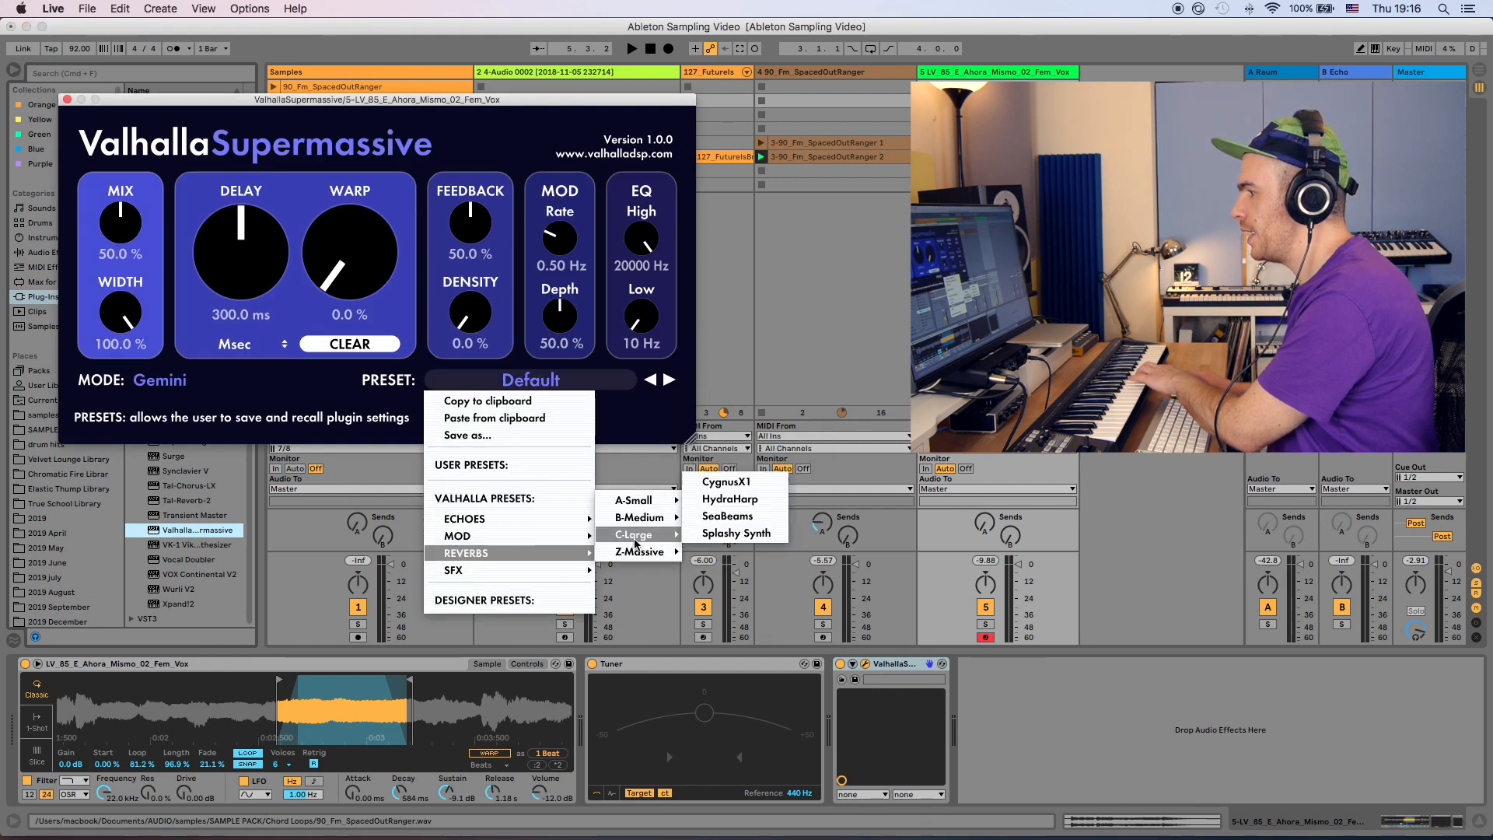
{"action": "left_click", "coordinate": [728, 498]}
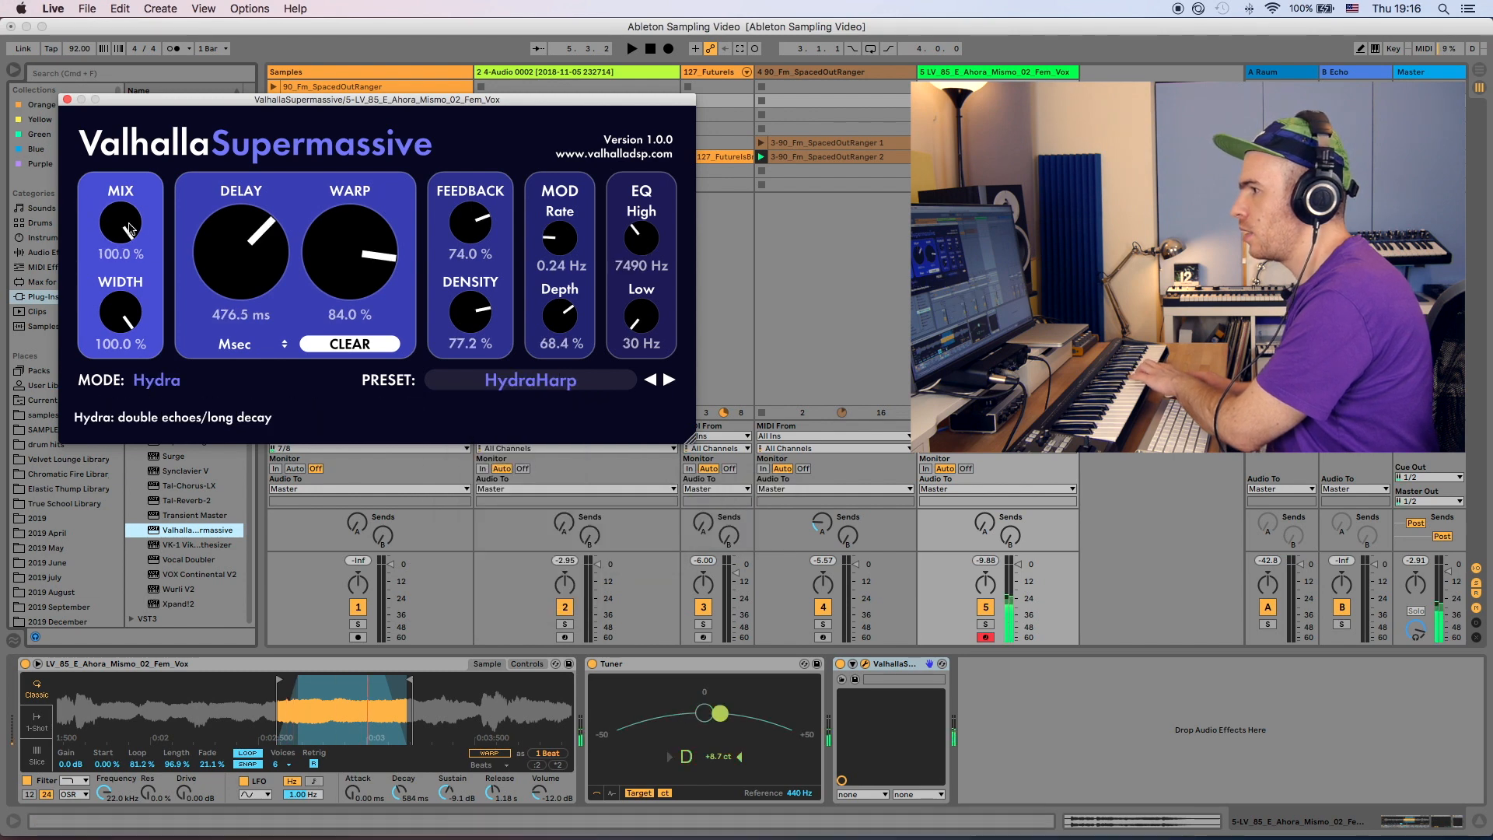
- Lower Supermassive's Mix to about 40% and Feedback to about 62.5% while auditioning
{"action": "key", "text": "space"}
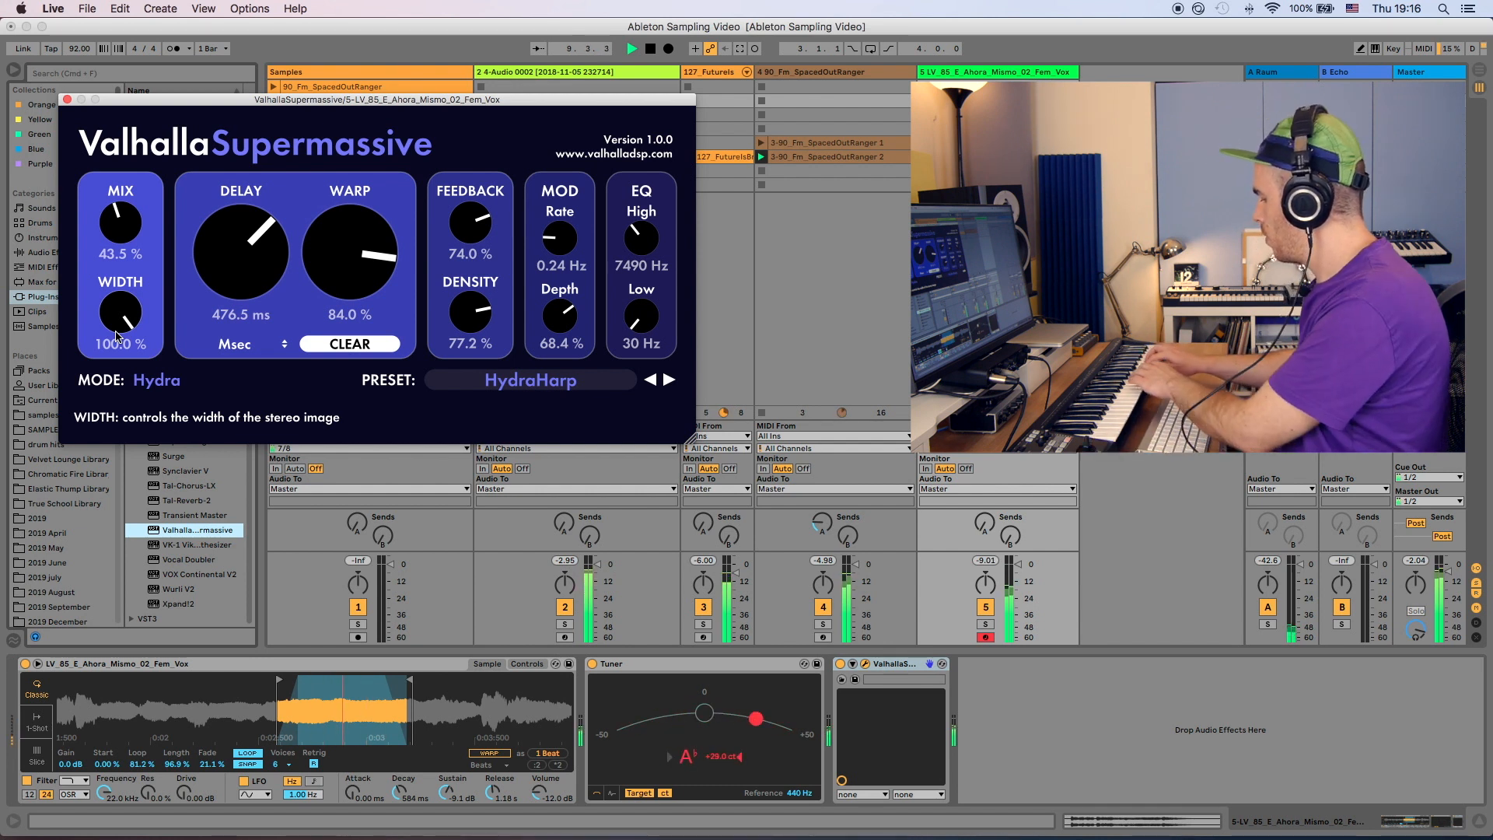
{"action": "key", "text": "space"}
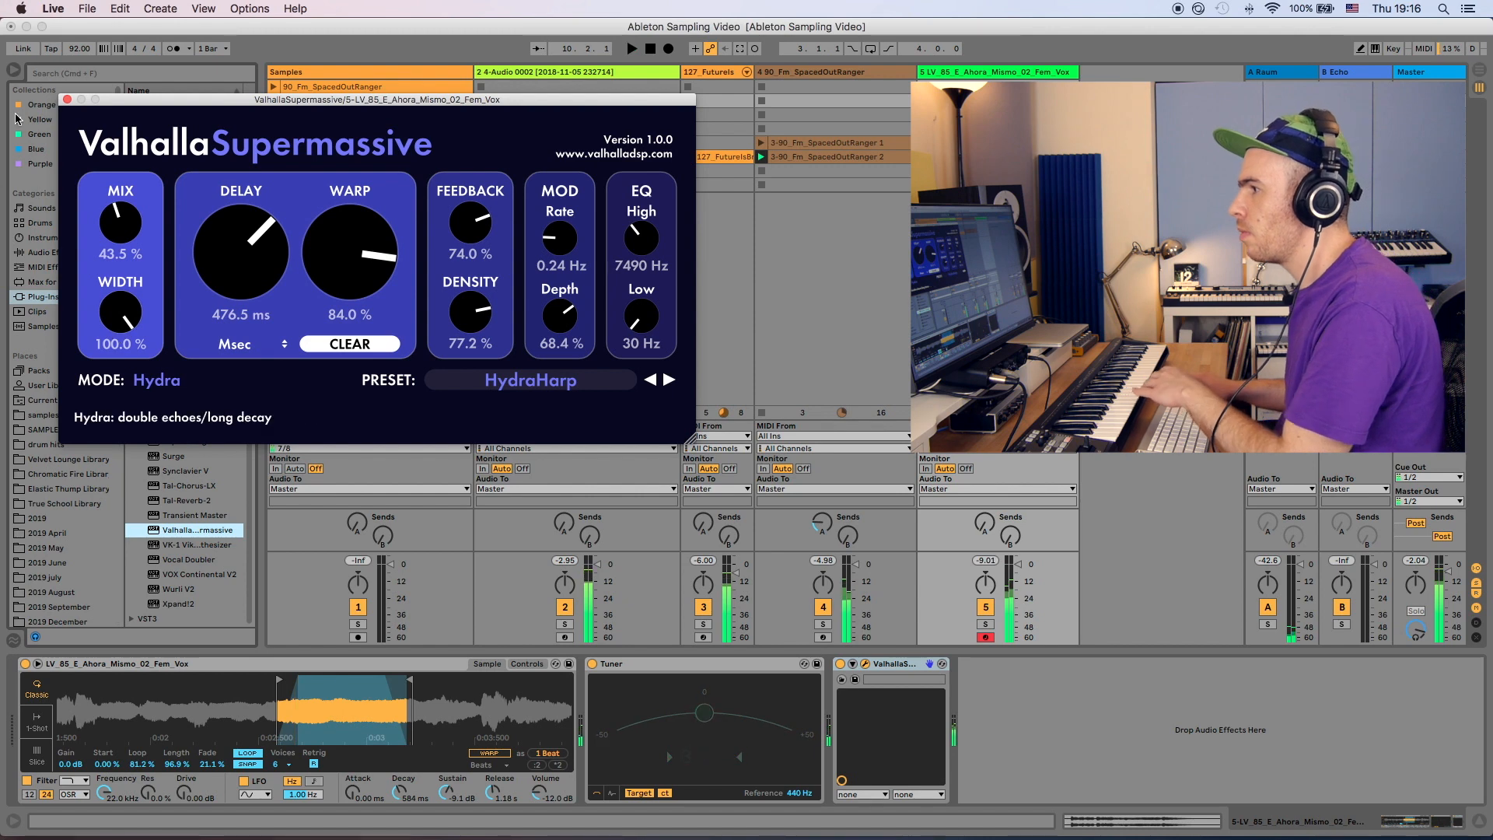
{"action": "left_click_drag", "start_coordinate": [118, 226], "coordinate": [119, 231]}
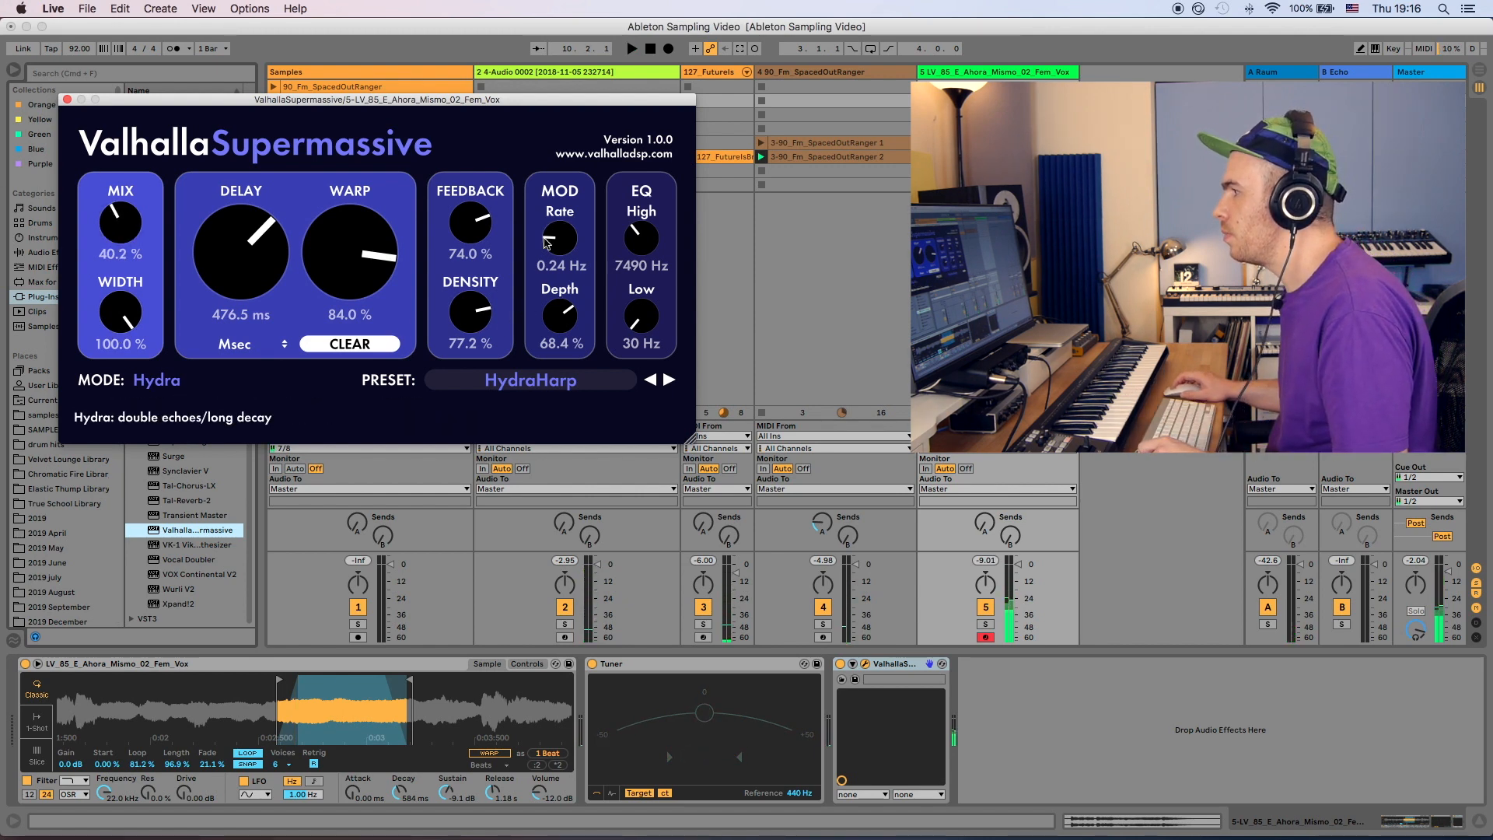
{"action": "left_click_drag", "start_coordinate": [469, 221], "coordinate": [461, 244]}
- Raise the vocal Simpler's gain to about 2.8 dB and close the Supermassive window
{"action": "key", "text": "space"}
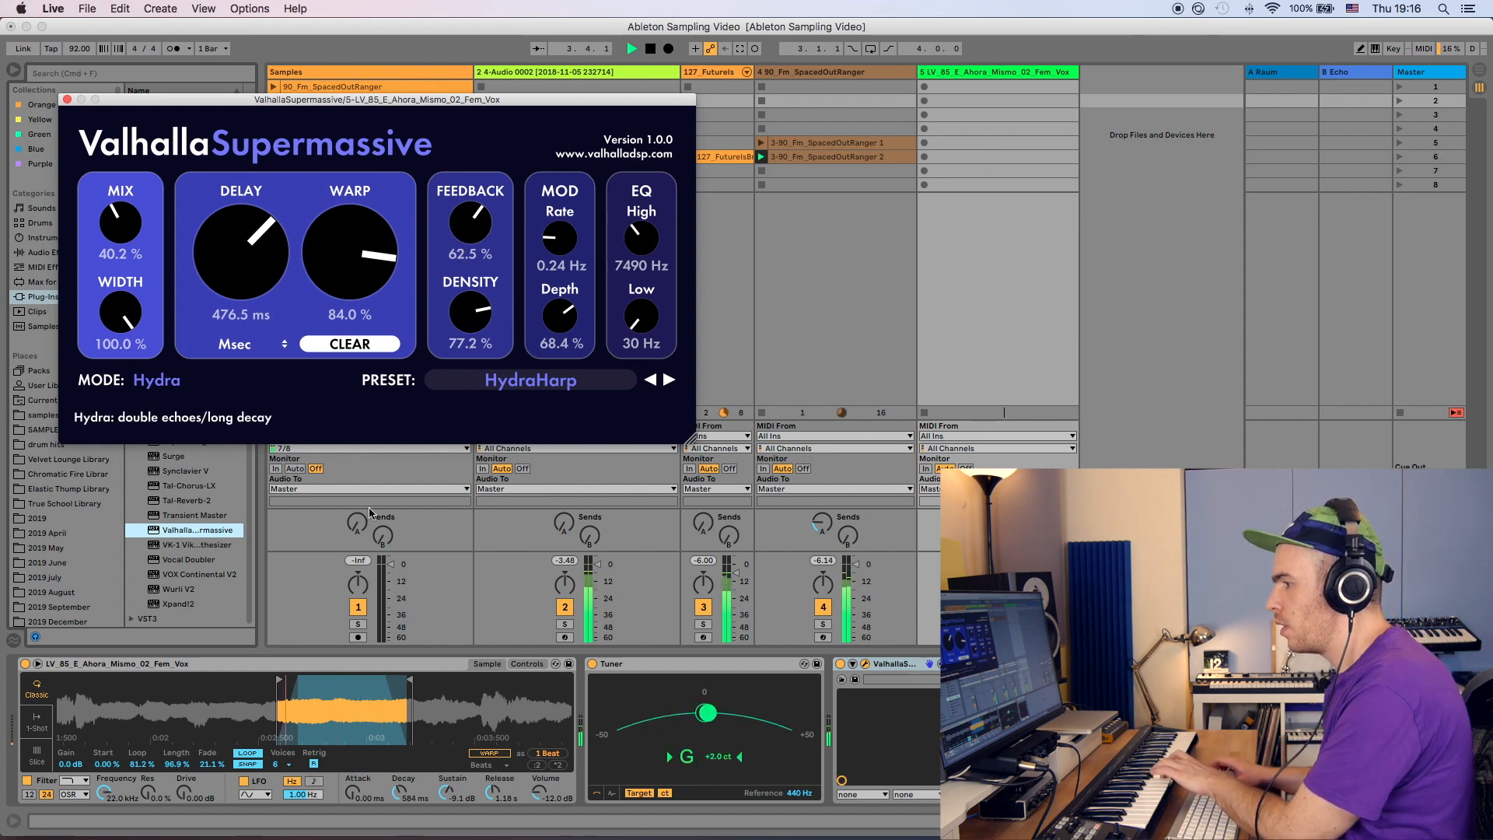
{"action": "left_click_drag", "start_coordinate": [69, 765], "coordinate": [68, 748]}
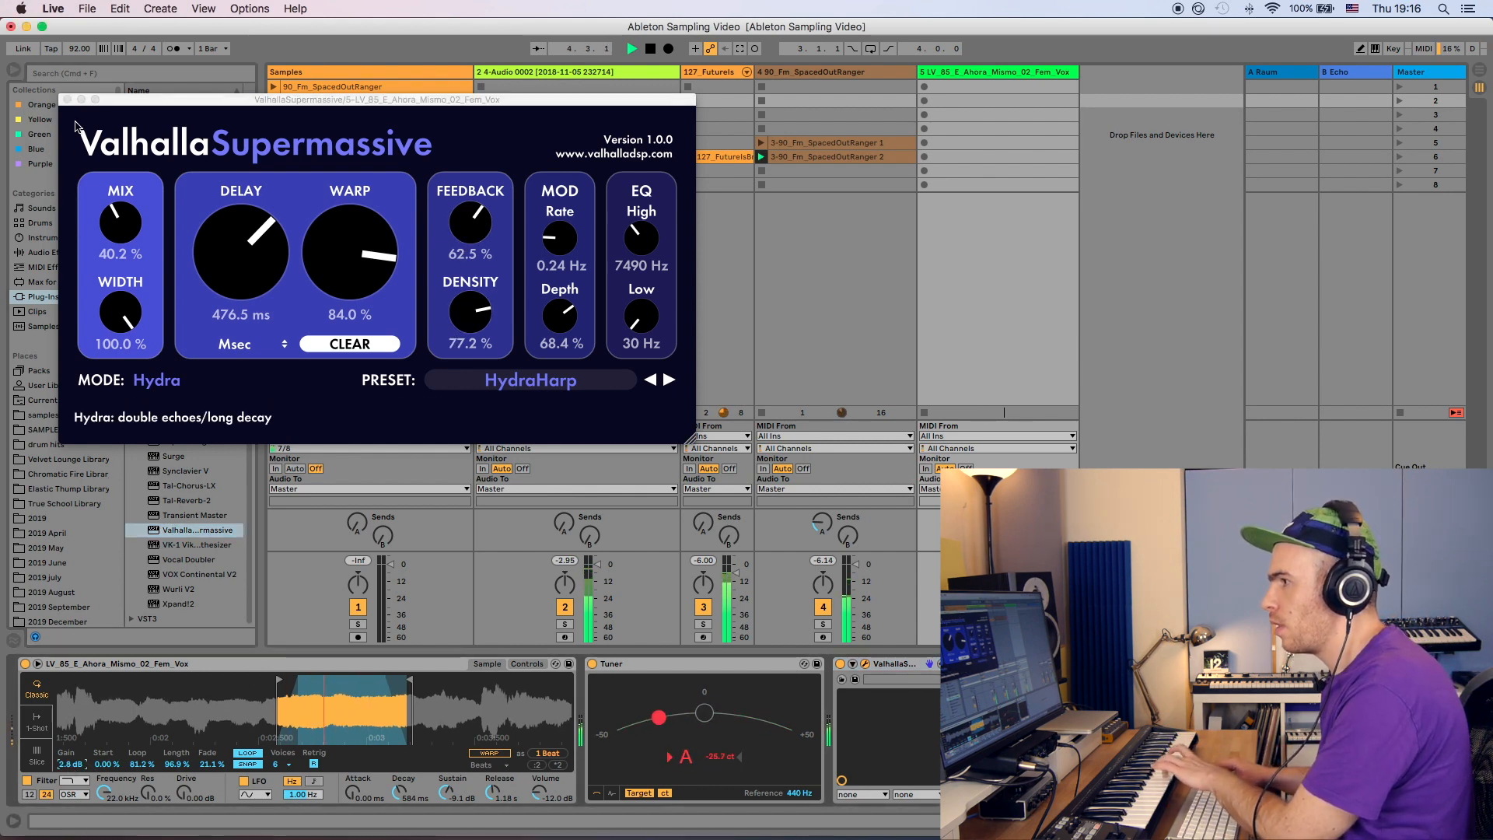
{"action": "left_click", "coordinate": [67, 100]}
- Record clips played on the vocal Simpler into the track's empty clip slots
{"action": "key", "text": "space"}
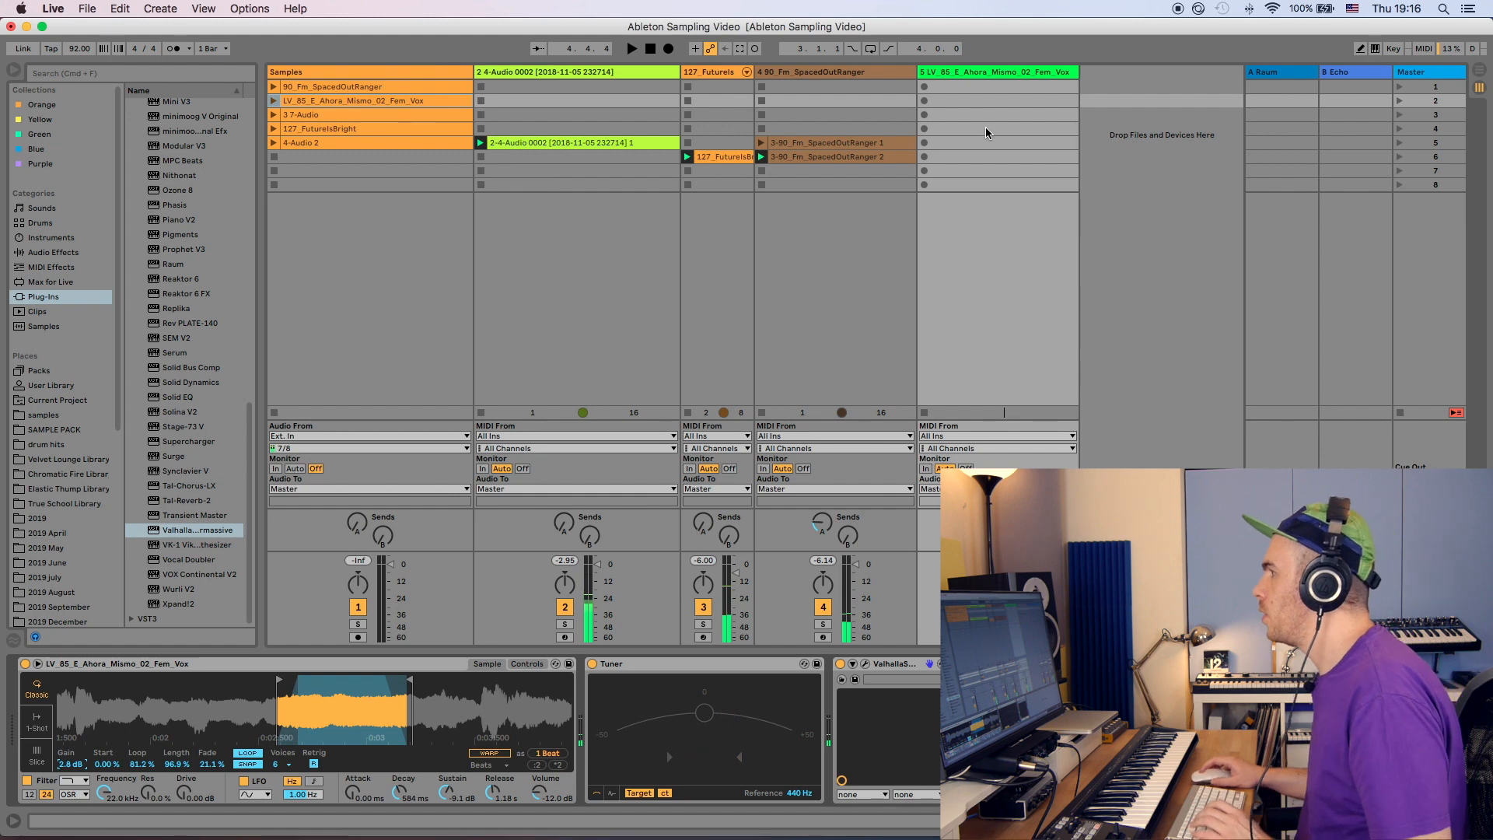
{"action": "left_click", "coordinate": [953, 129]}
{"action": "left_click", "coordinate": [924, 160]}
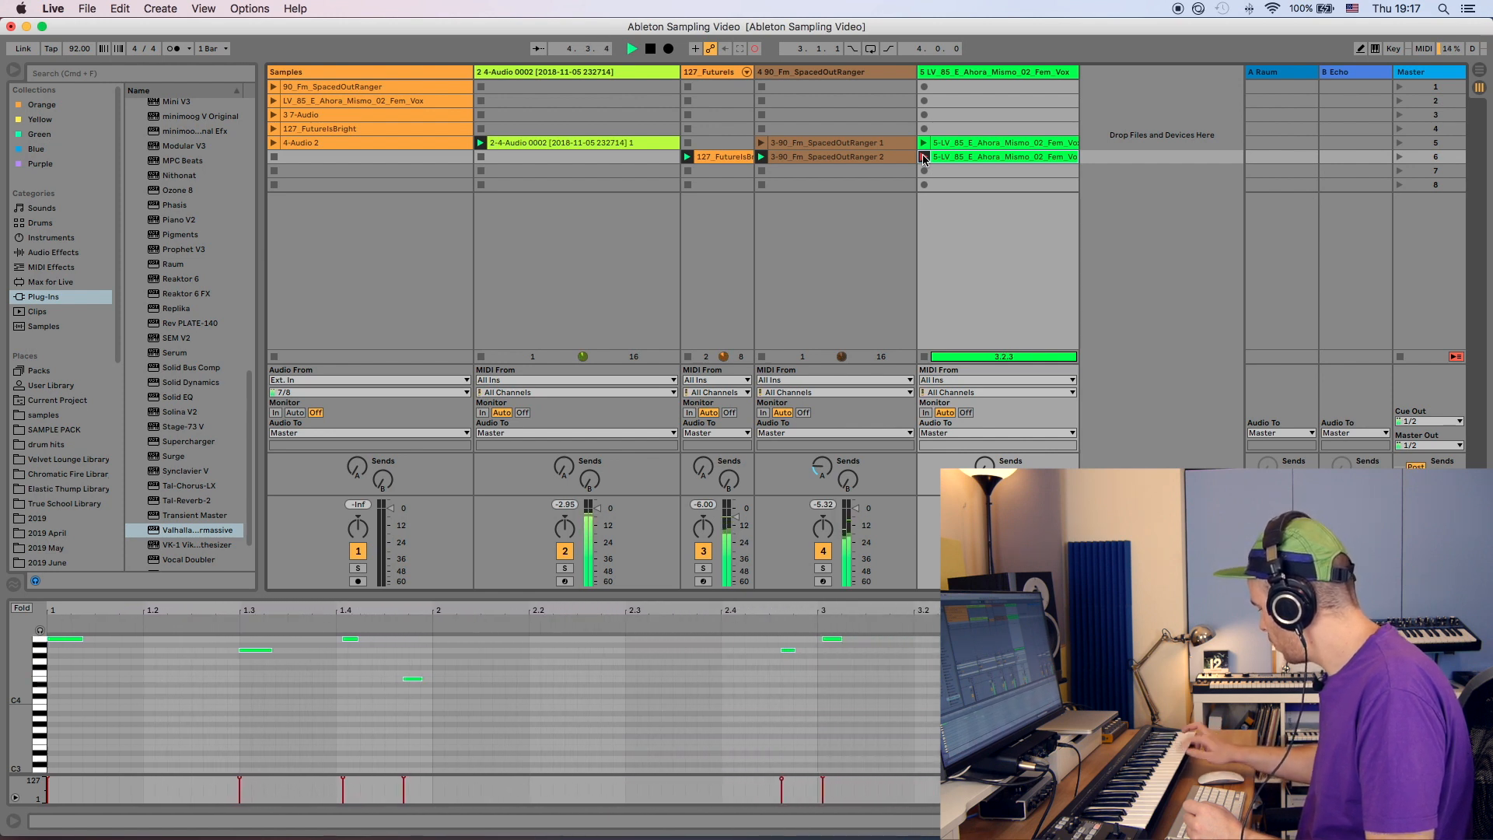
{"action": "left_click", "coordinate": [924, 158]}
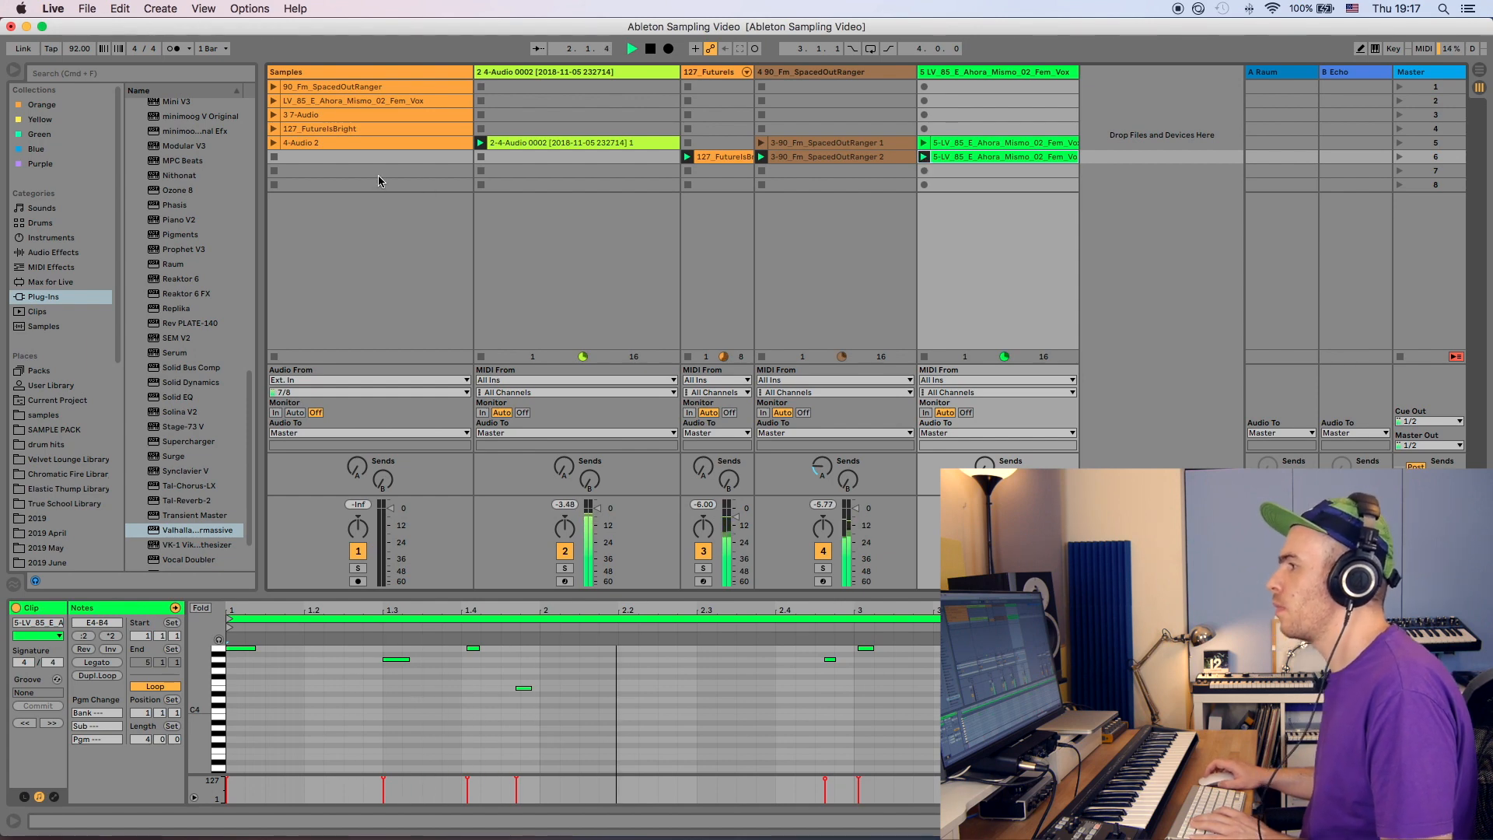
- Turn on Warp for the 3 7-Audio clip in the Samples track
{"action": "left_click", "coordinate": [992, 72]}
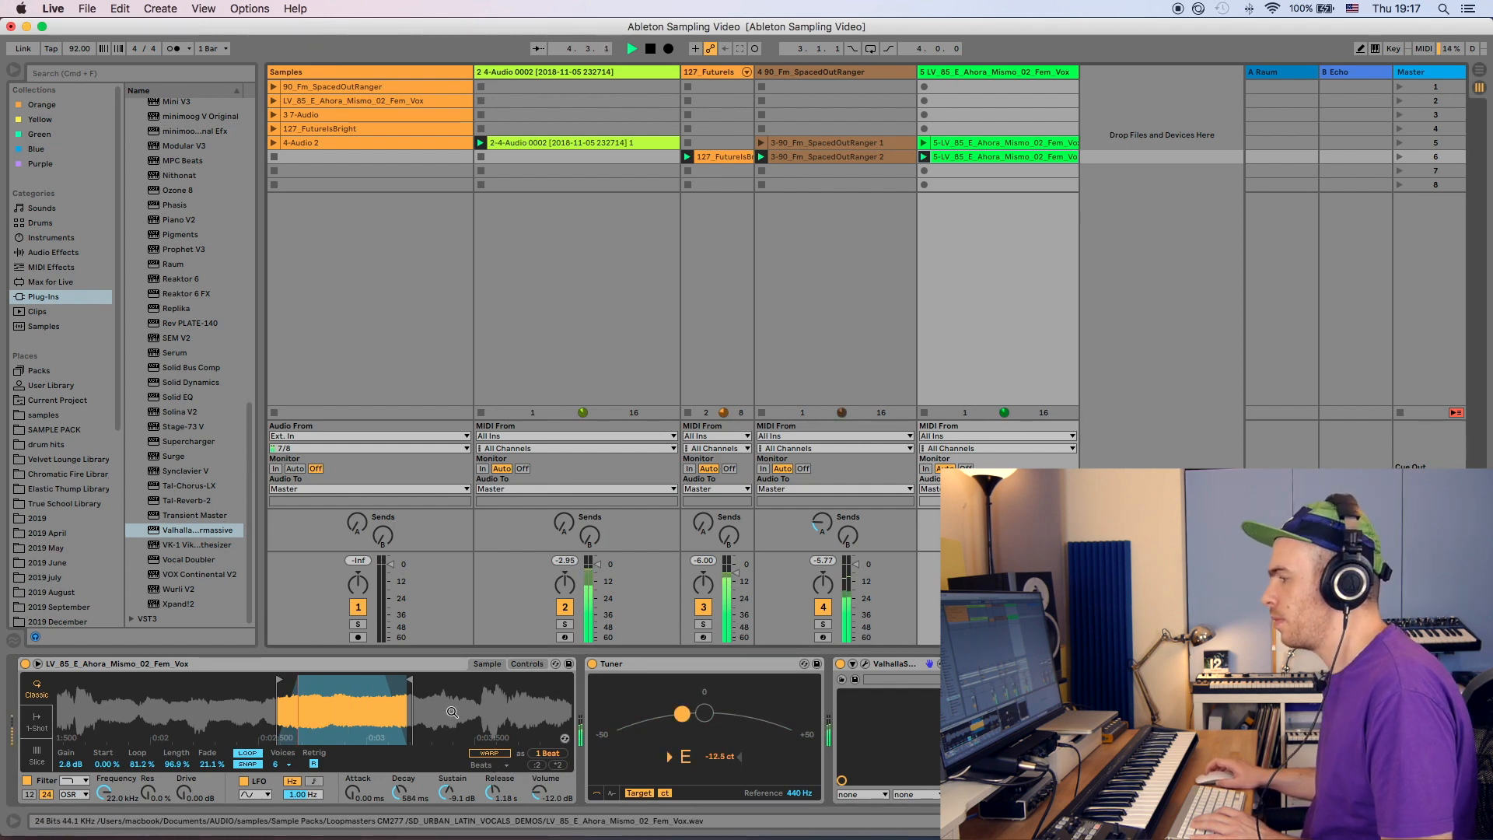
{"action": "left_click", "coordinate": [319, 128]}
{"action": "left_click", "coordinate": [319, 116]}
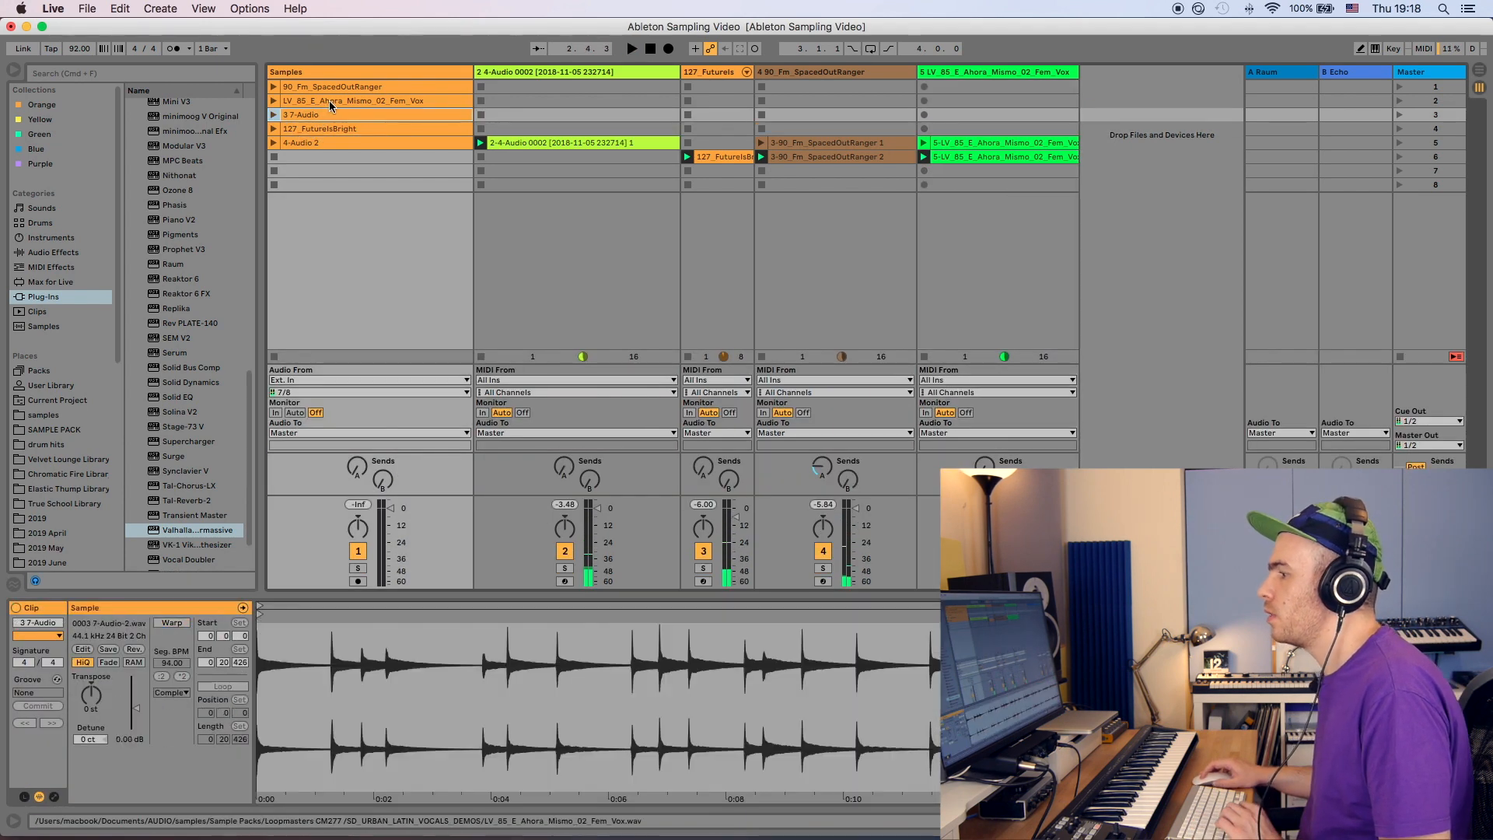
{"action": "left_click", "coordinate": [168, 623]}
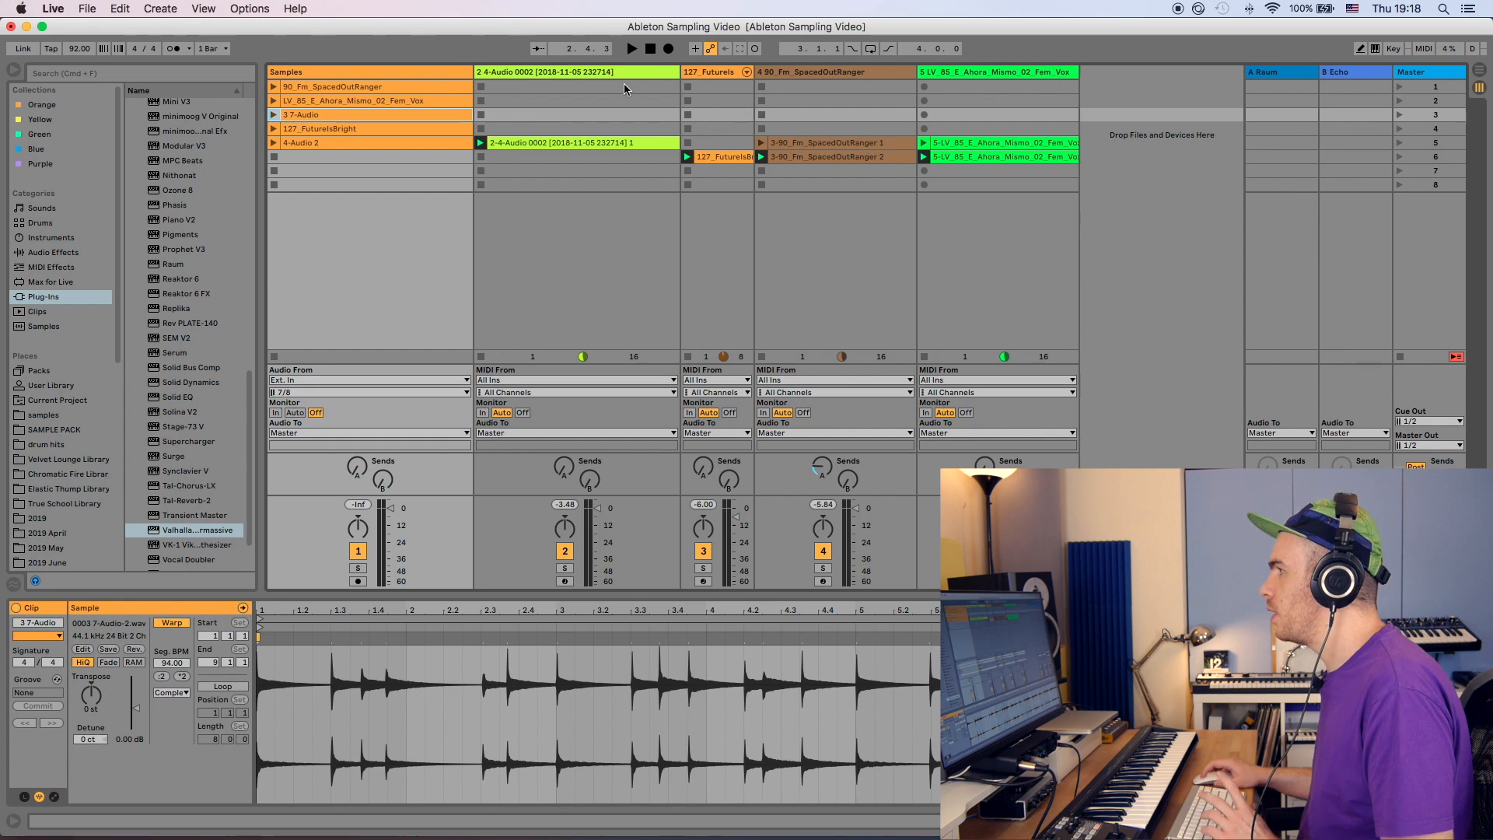
- Audition the warped 3 7-Audio clip and open it for viewing
{"action": "left_click", "coordinate": [816, 74]}
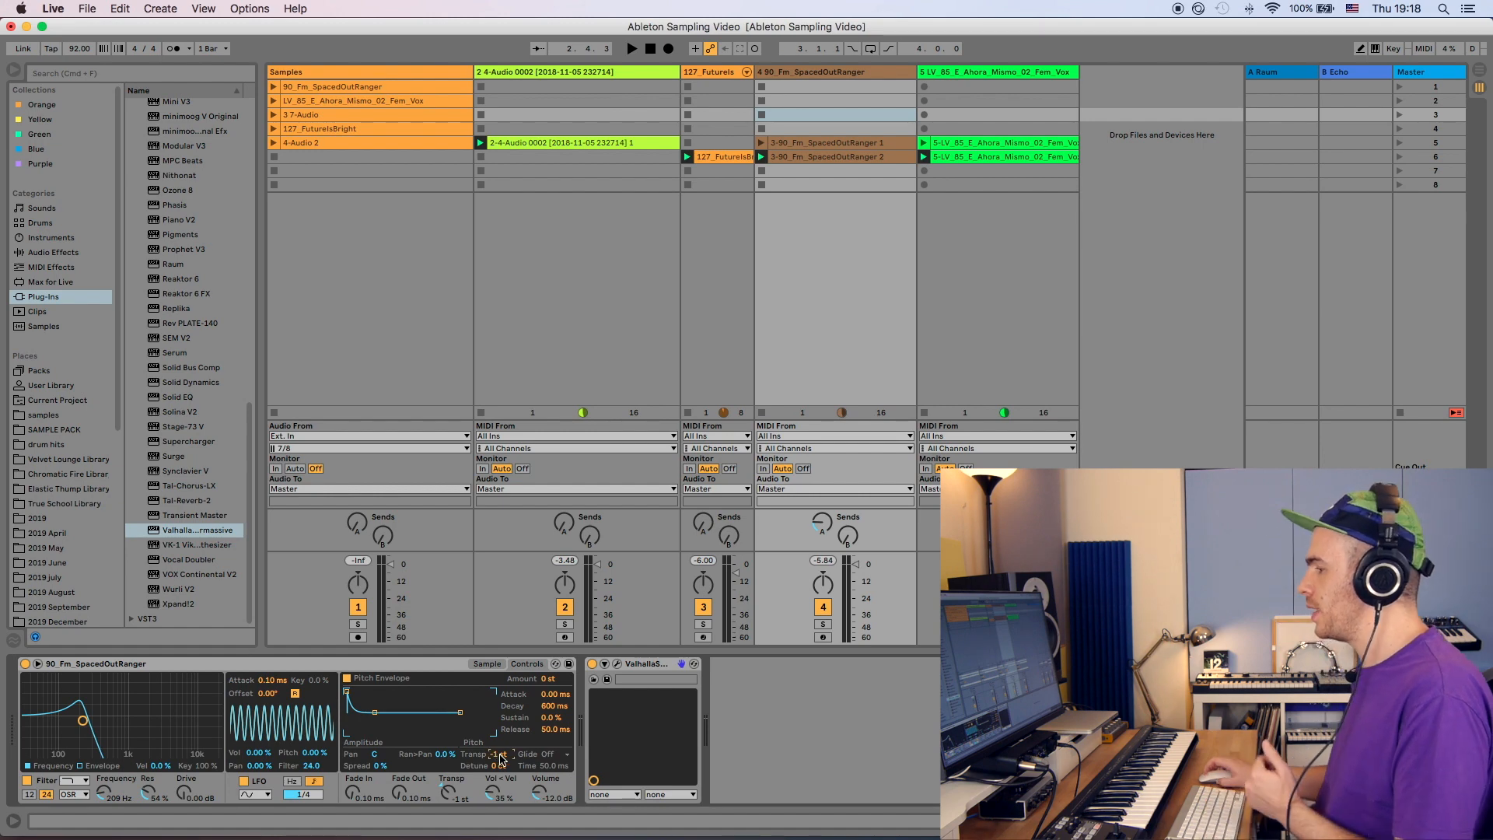
{"action": "left_click", "coordinate": [1015, 78]}
{"action": "key", "text": "space"}
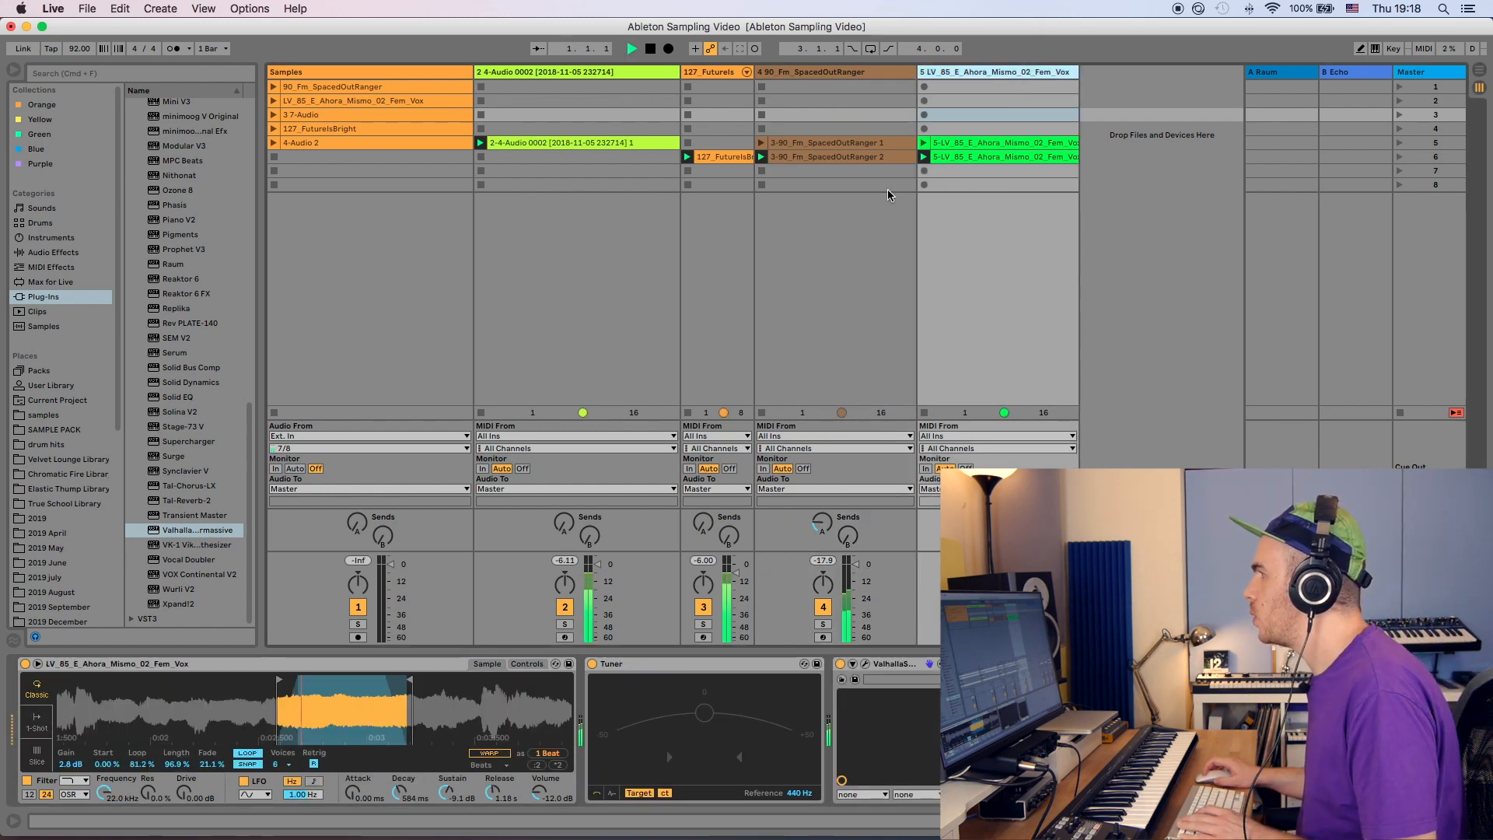
{"action": "key", "text": "space"}
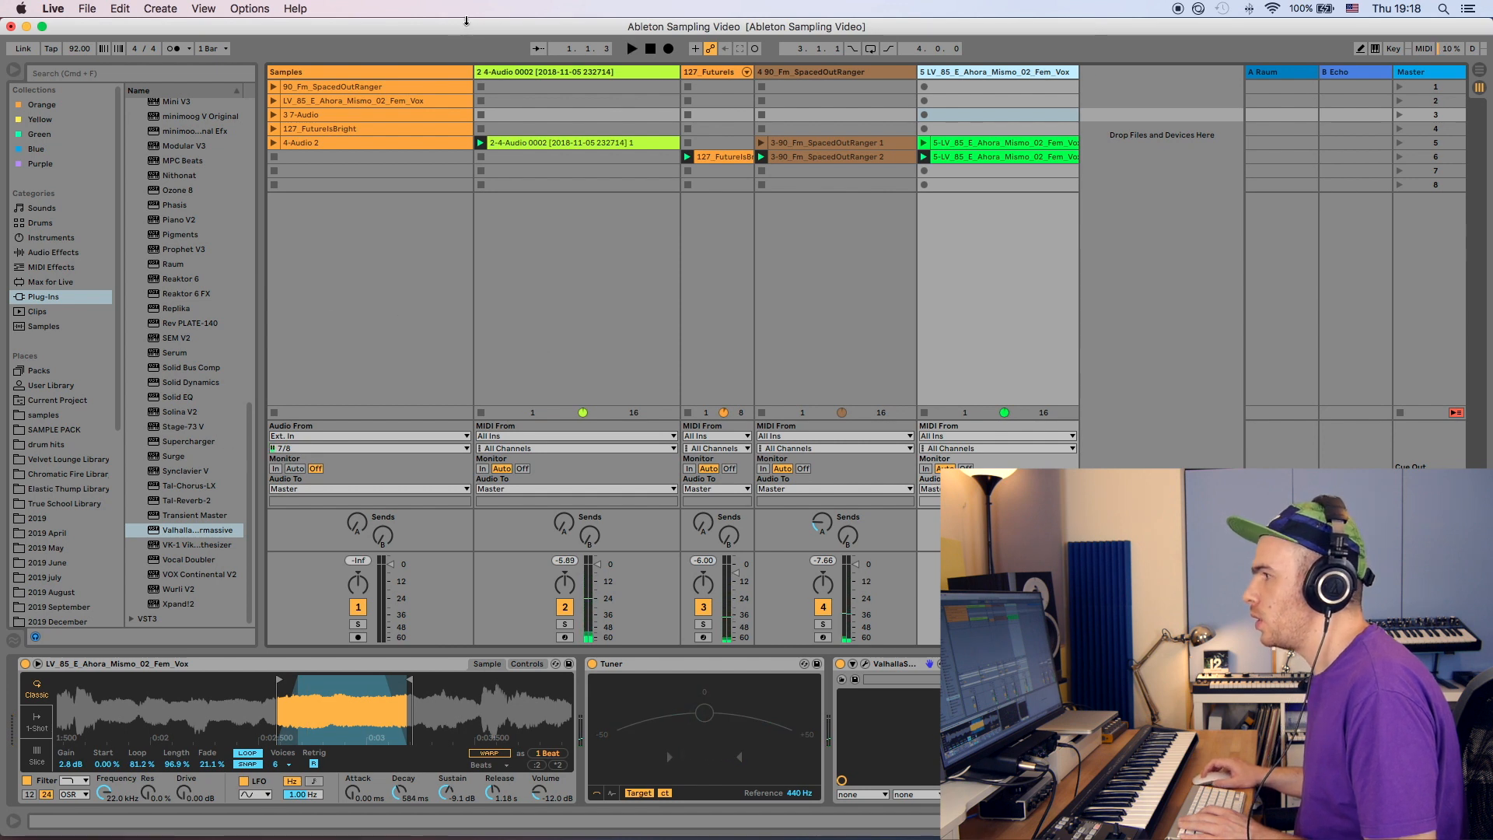
{"action": "left_click", "coordinate": [274, 115]}
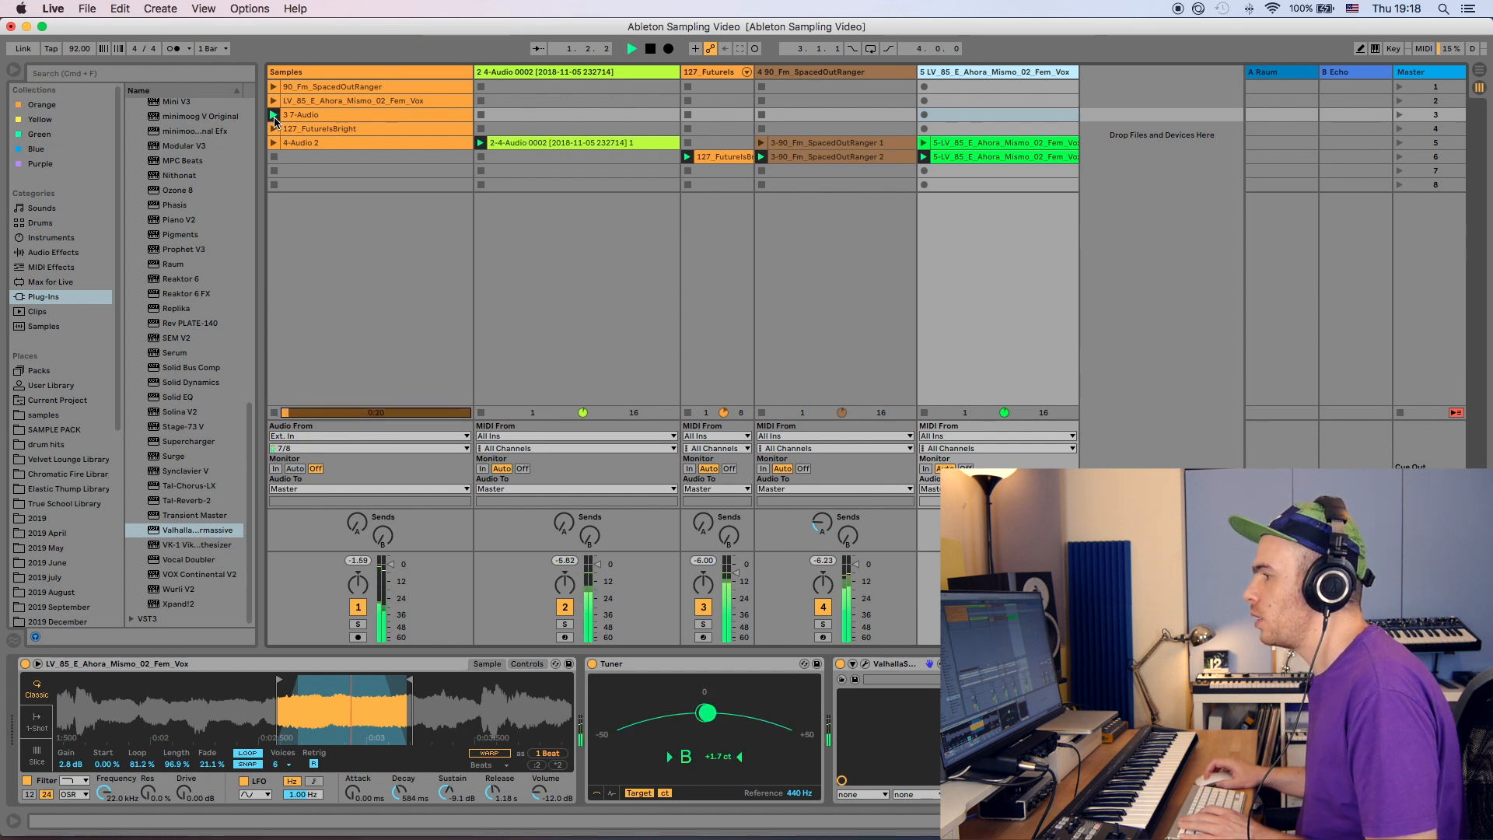
{"action": "key", "text": "space"}
{"action": "double_click", "coordinate": [313, 118]}
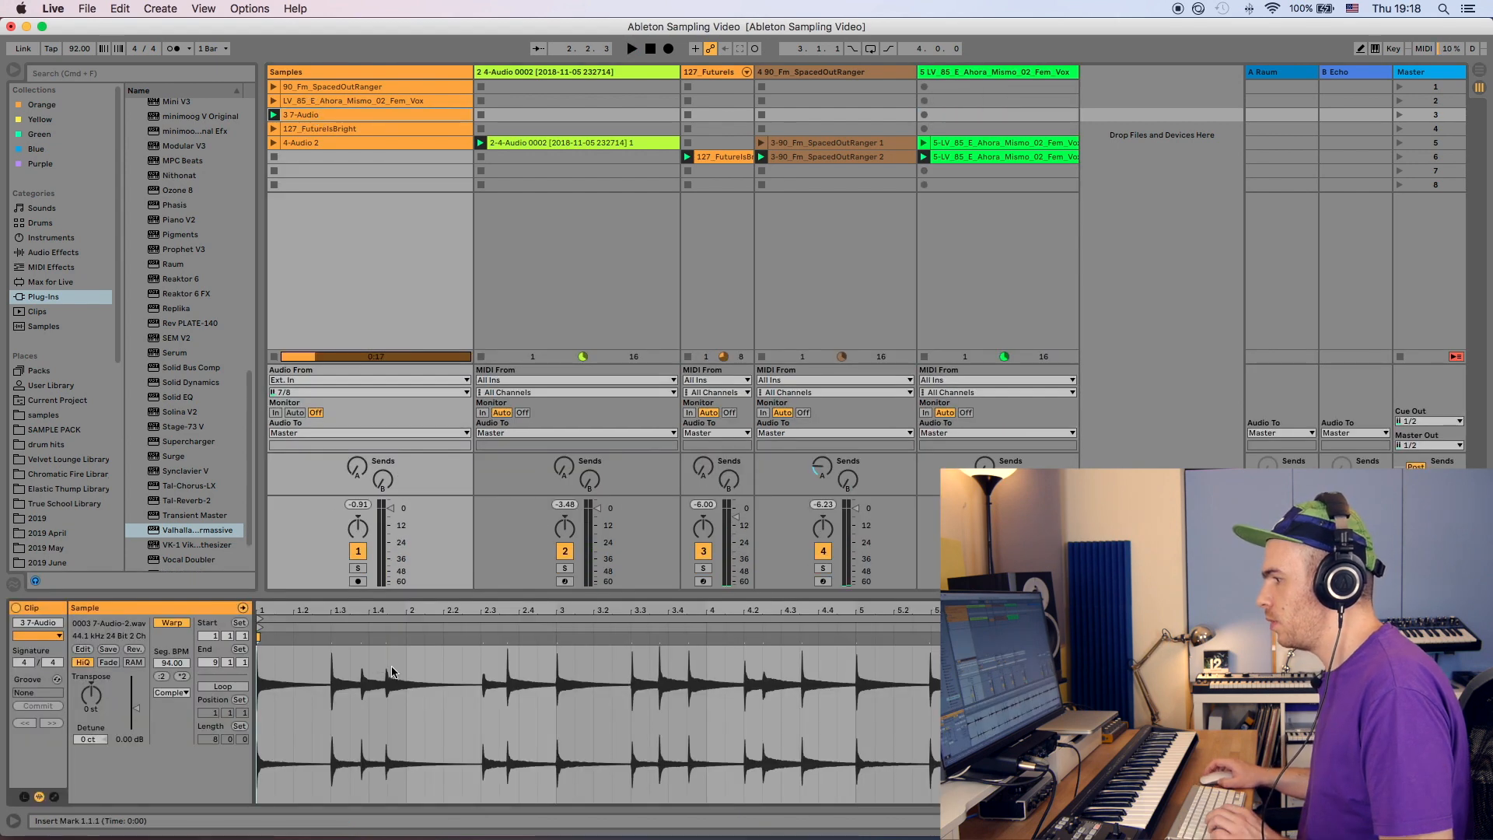
- Insert a new MIDI track and load the 3 7-Audio clip into a Simpler on it, switching Simpler to Slice mode
{"action": "key", "text": "super+shift+t"}
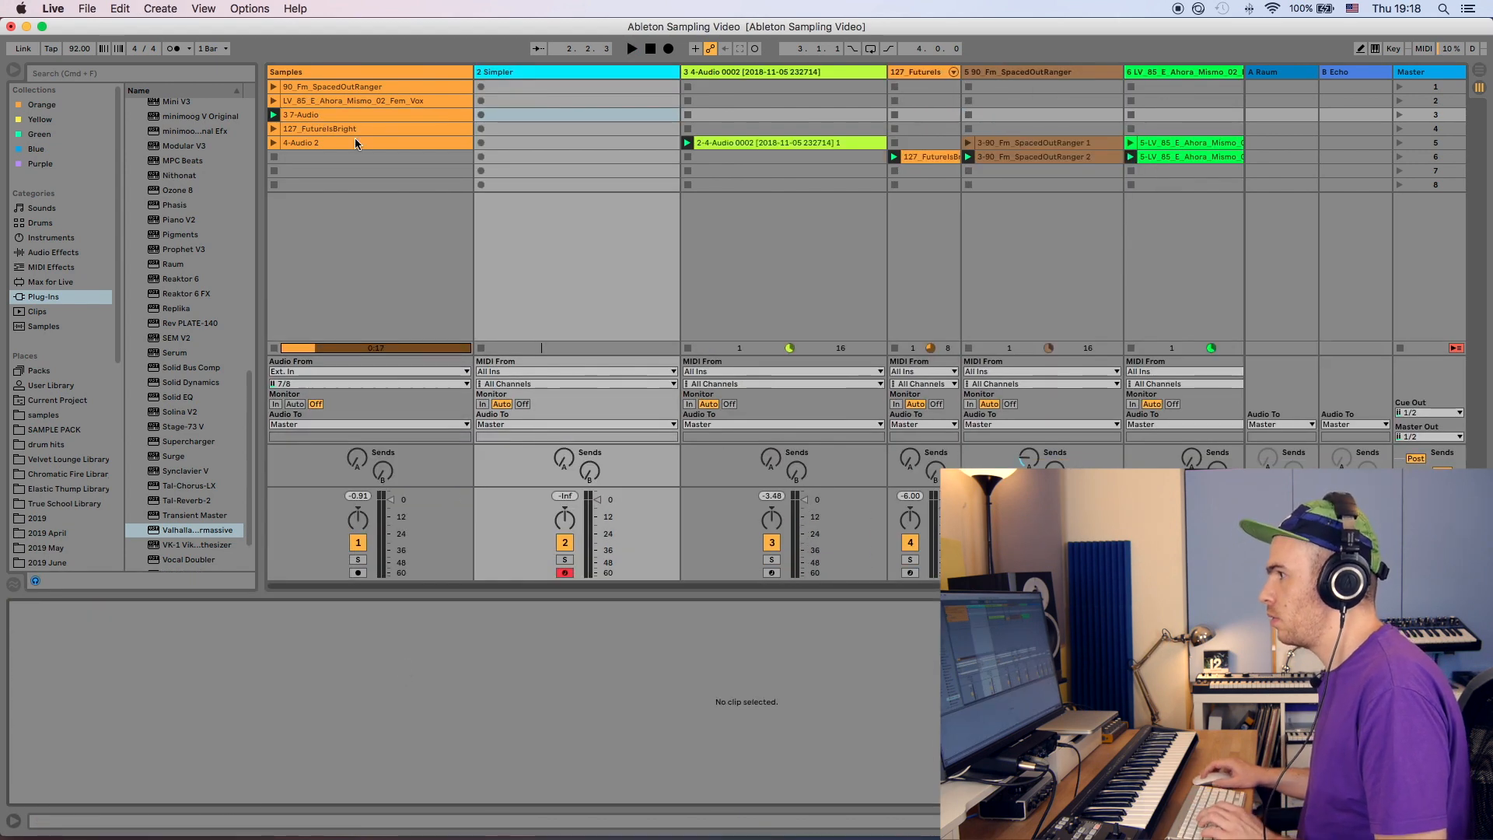
{"action": "left_click", "coordinate": [580, 74]}
{"action": "left_click_drag", "start_coordinate": [320, 115], "coordinate": [276, 728]}
{"action": "left_click", "coordinate": [36, 754]}
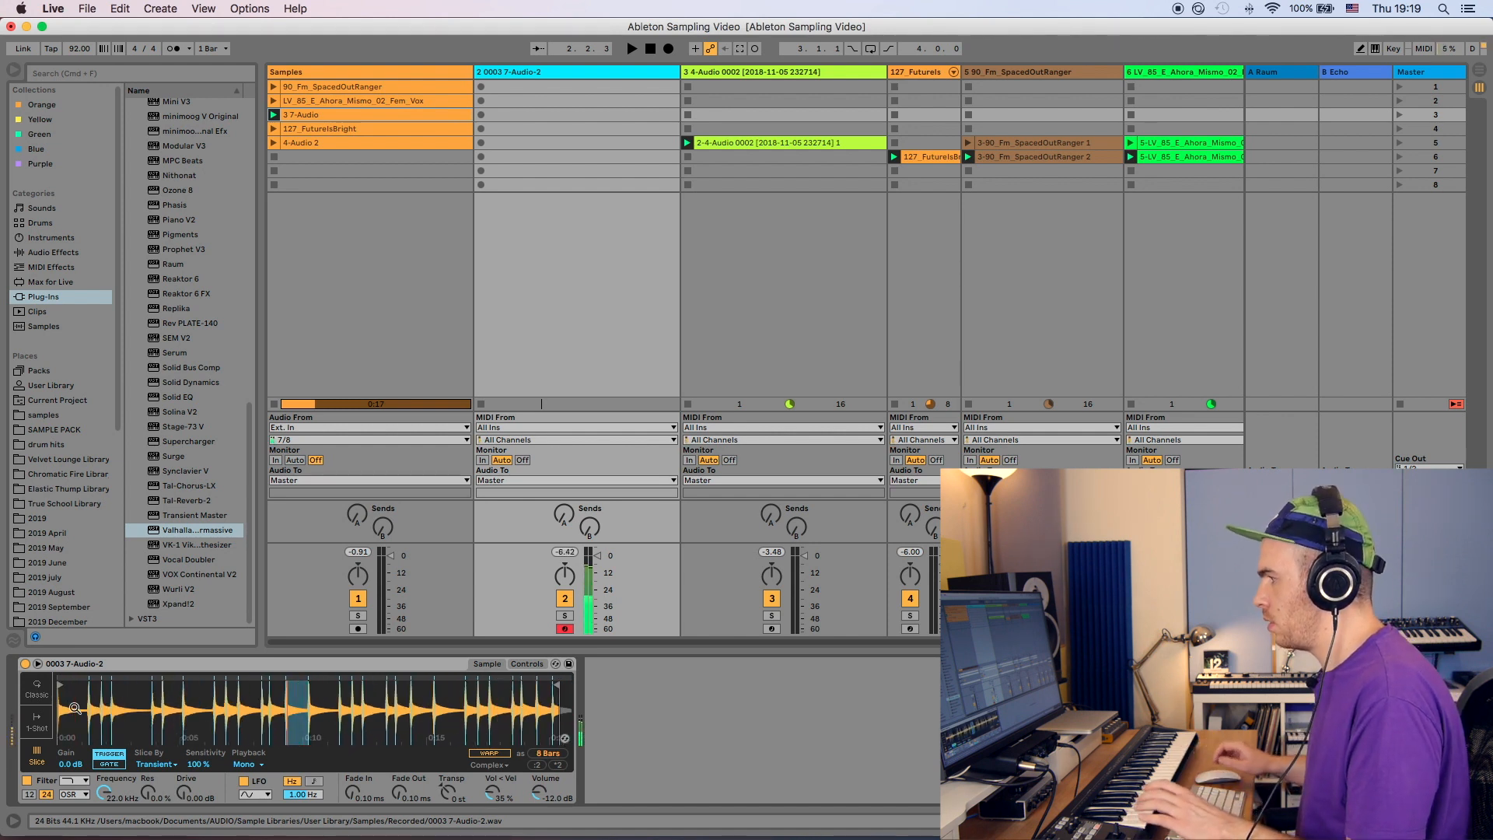
- Start playback and adjust the sliced Simpler's transpose while playing the slices
{"action": "key", "text": "space"}
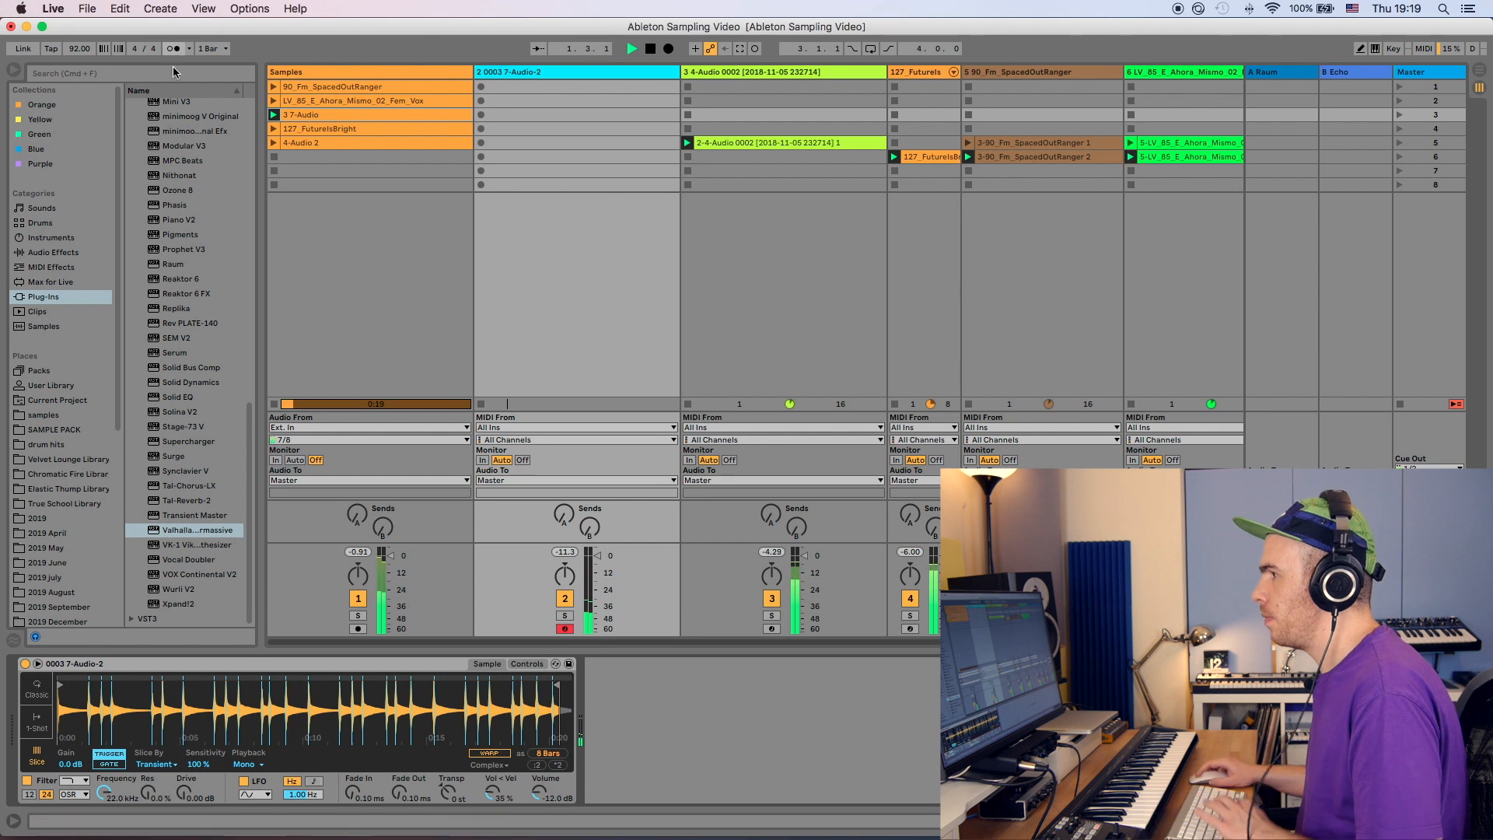
{"action": "left_click", "coordinate": [274, 156]}
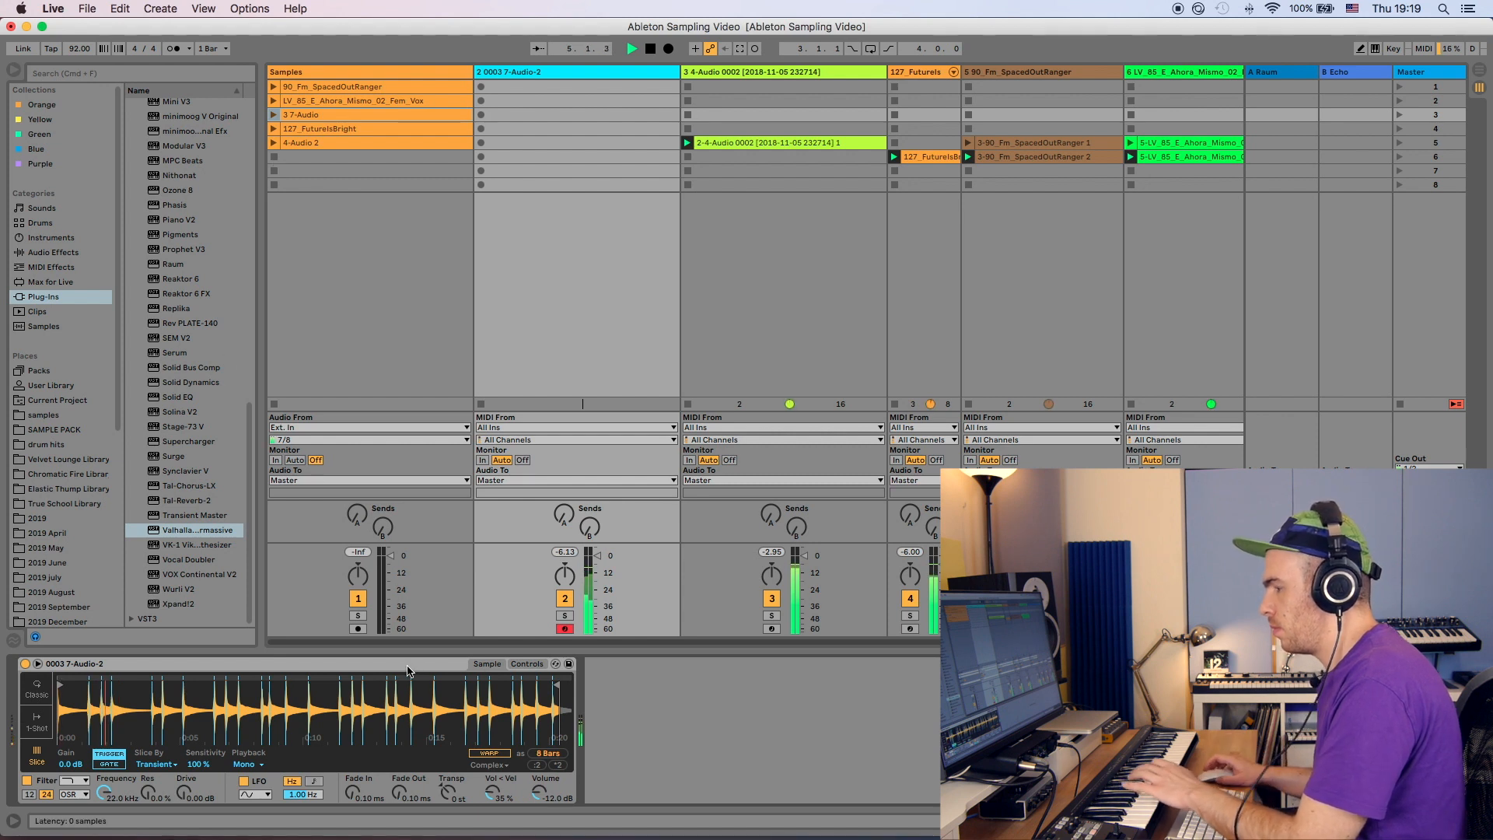
{"action": "left_click_drag", "start_coordinate": [447, 793], "coordinate": [448, 818]}
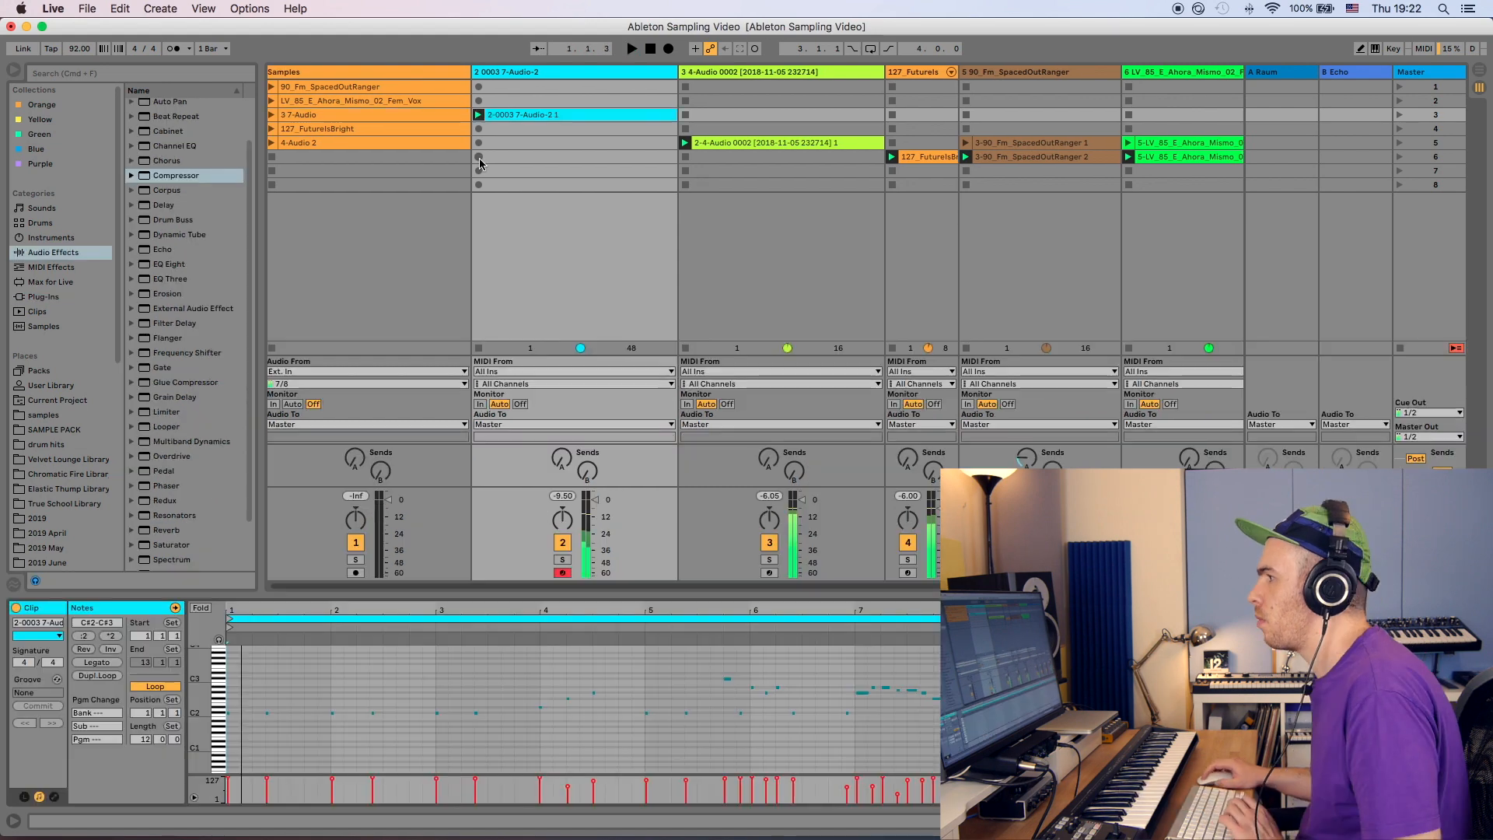
- Record a new clip into the sixth slot of the Simpler track and lower that track's volume slightly
{"action": "left_click", "coordinate": [479, 158]}
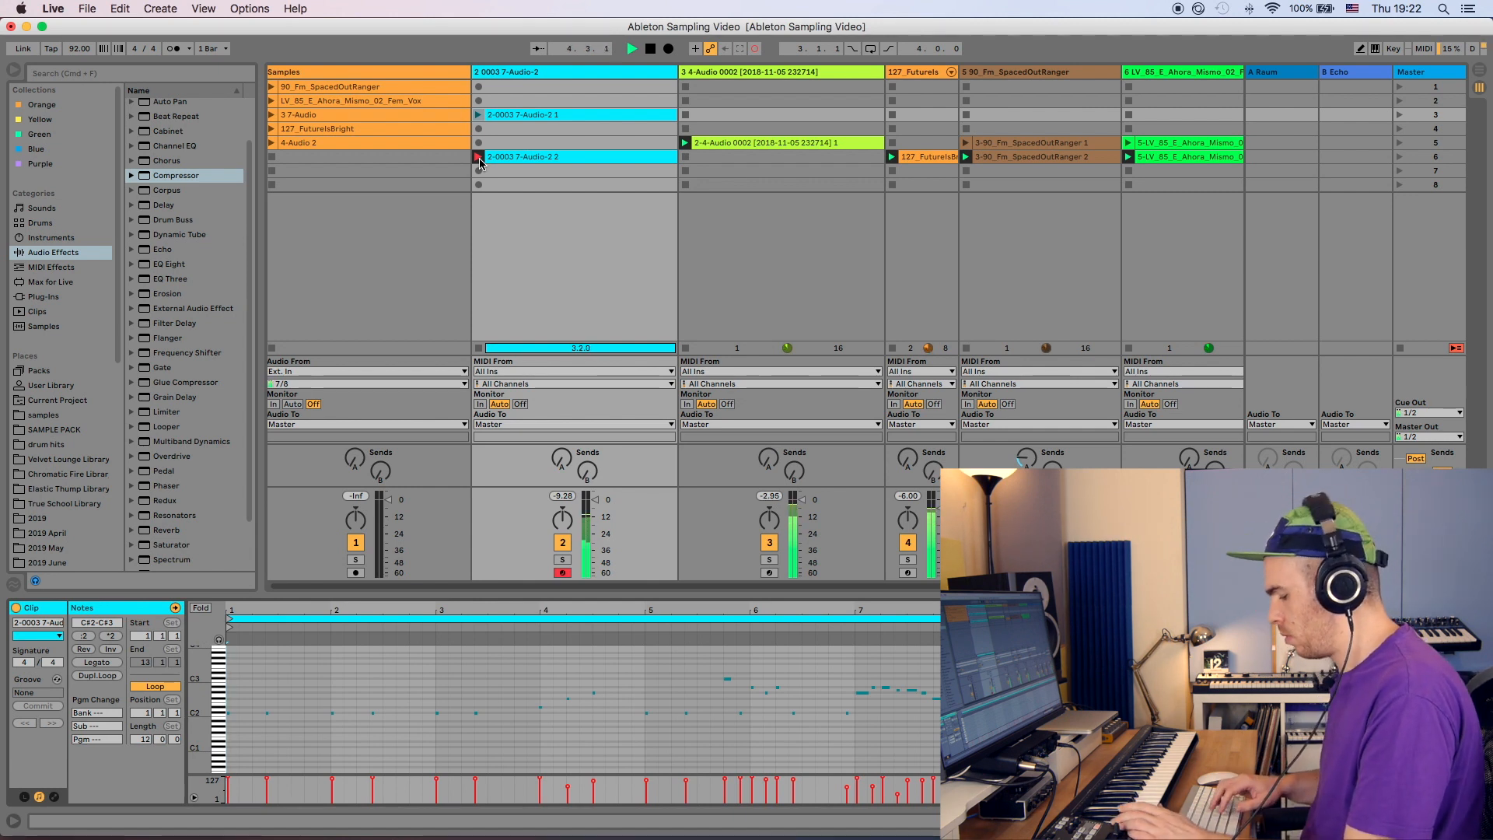
{"action": "left_click", "coordinate": [478, 157]}
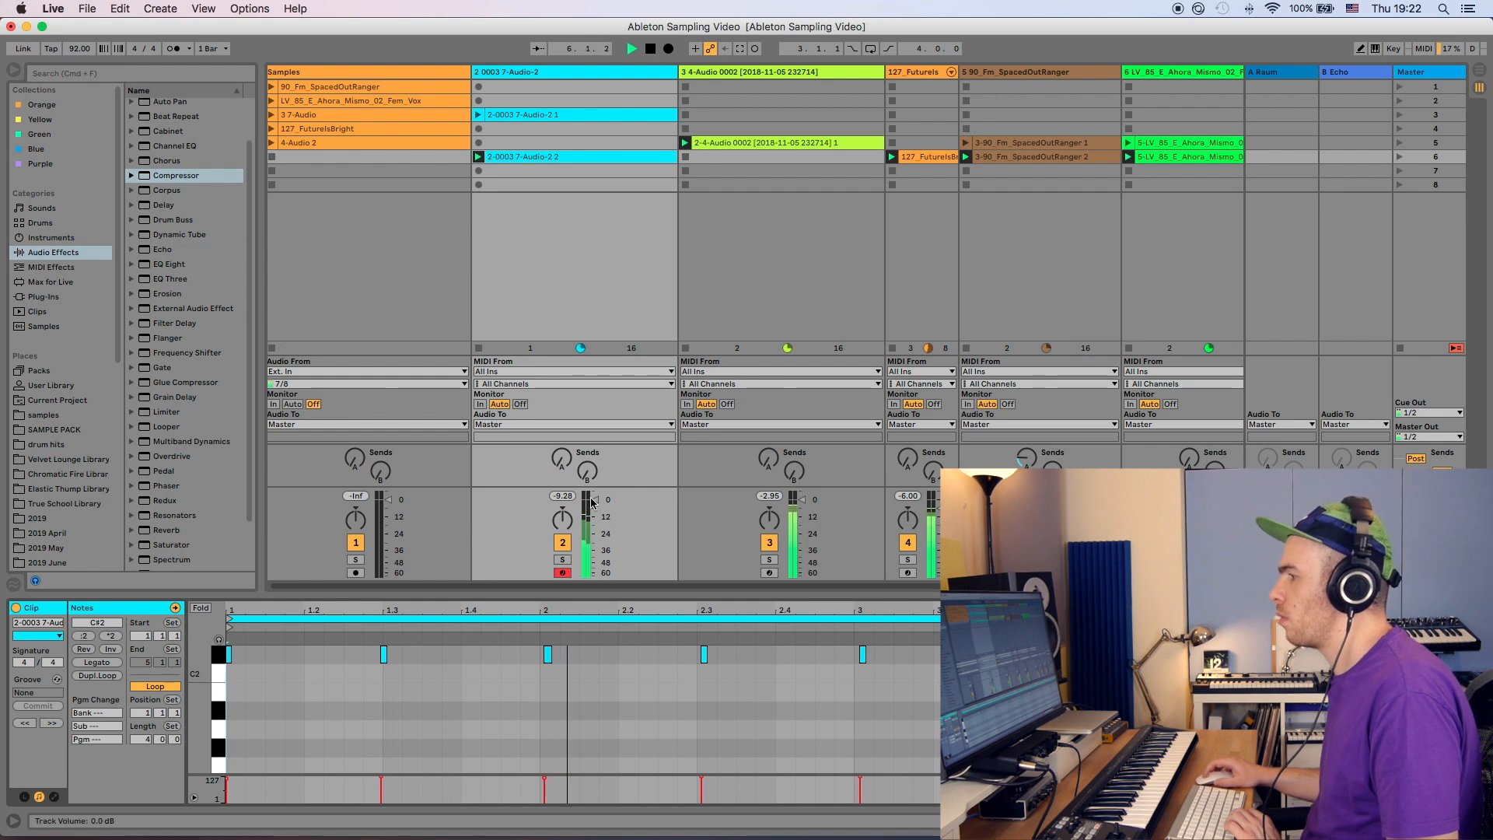
{"action": "left_click_drag", "start_coordinate": [594, 499], "coordinate": [595, 506]}
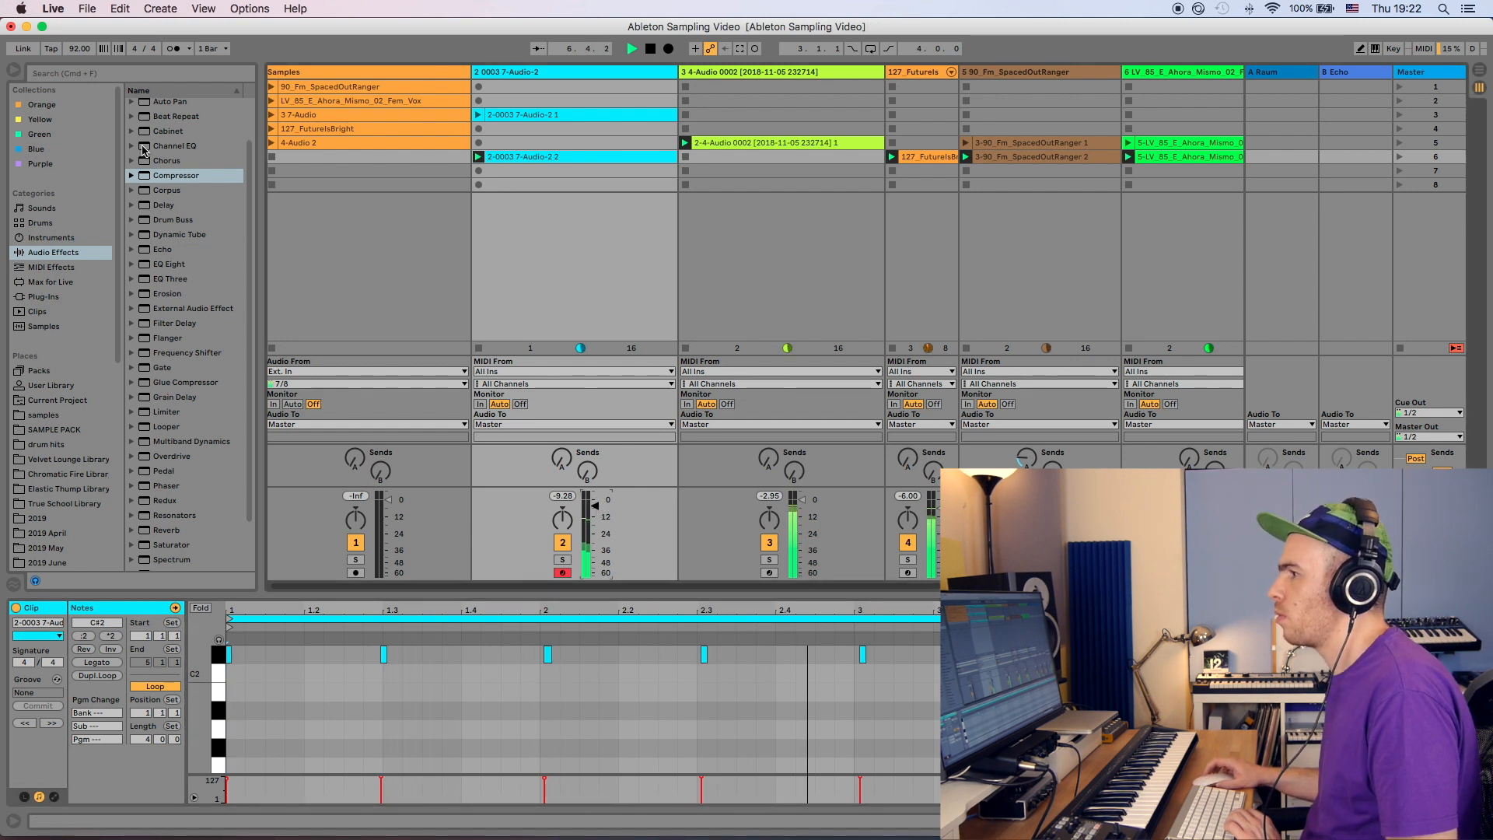
- Browse the Instruments and Audio Effects categories in the browser
{"action": "left_click", "coordinate": [68, 238]}
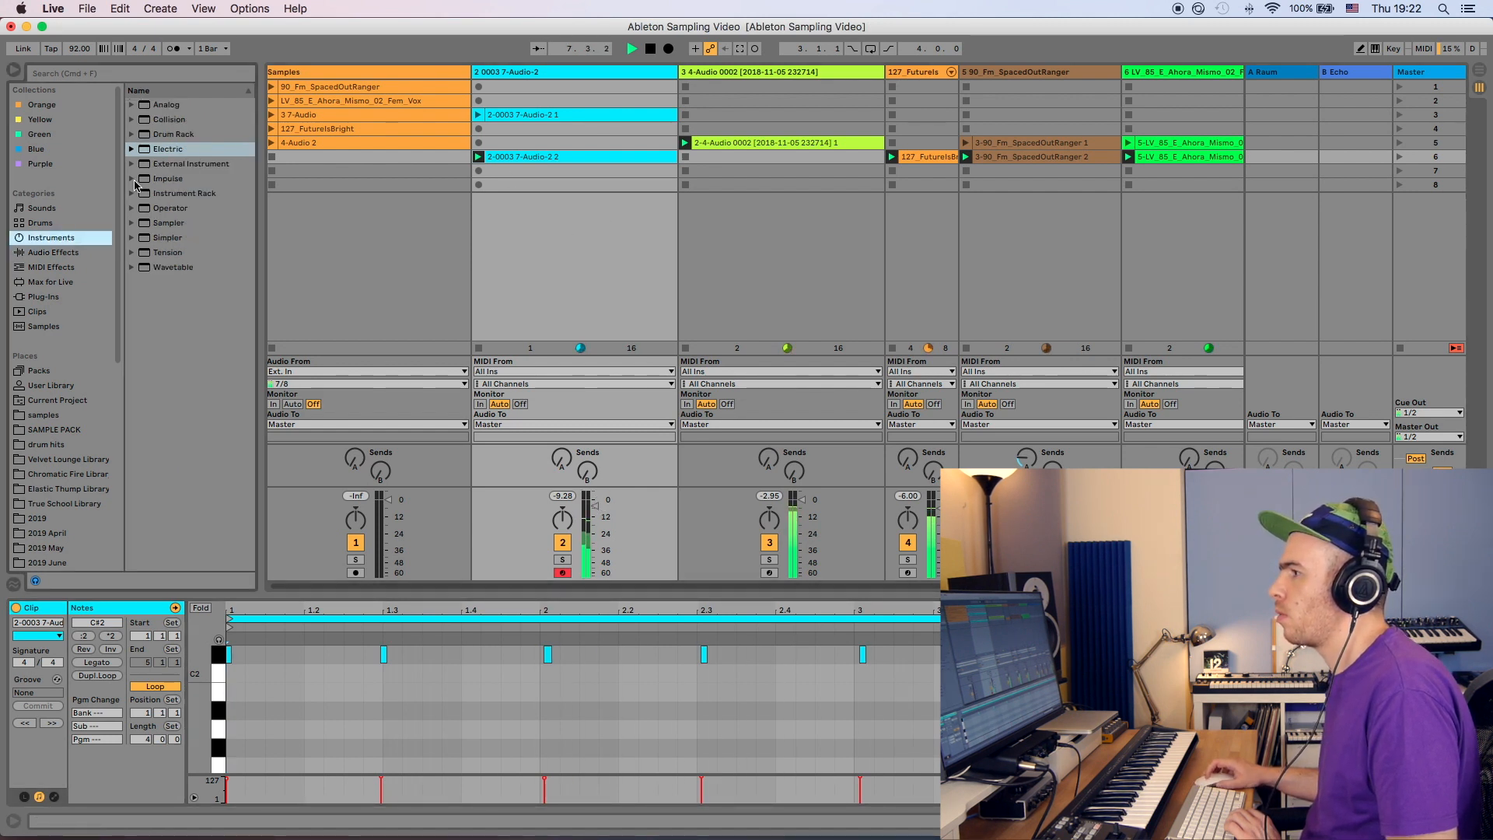
{"action": "left_click", "coordinate": [70, 254]}
{"action": "scroll", "coordinate": [187, 311], "scroll_direction": "up", "scroll_amount": 1}
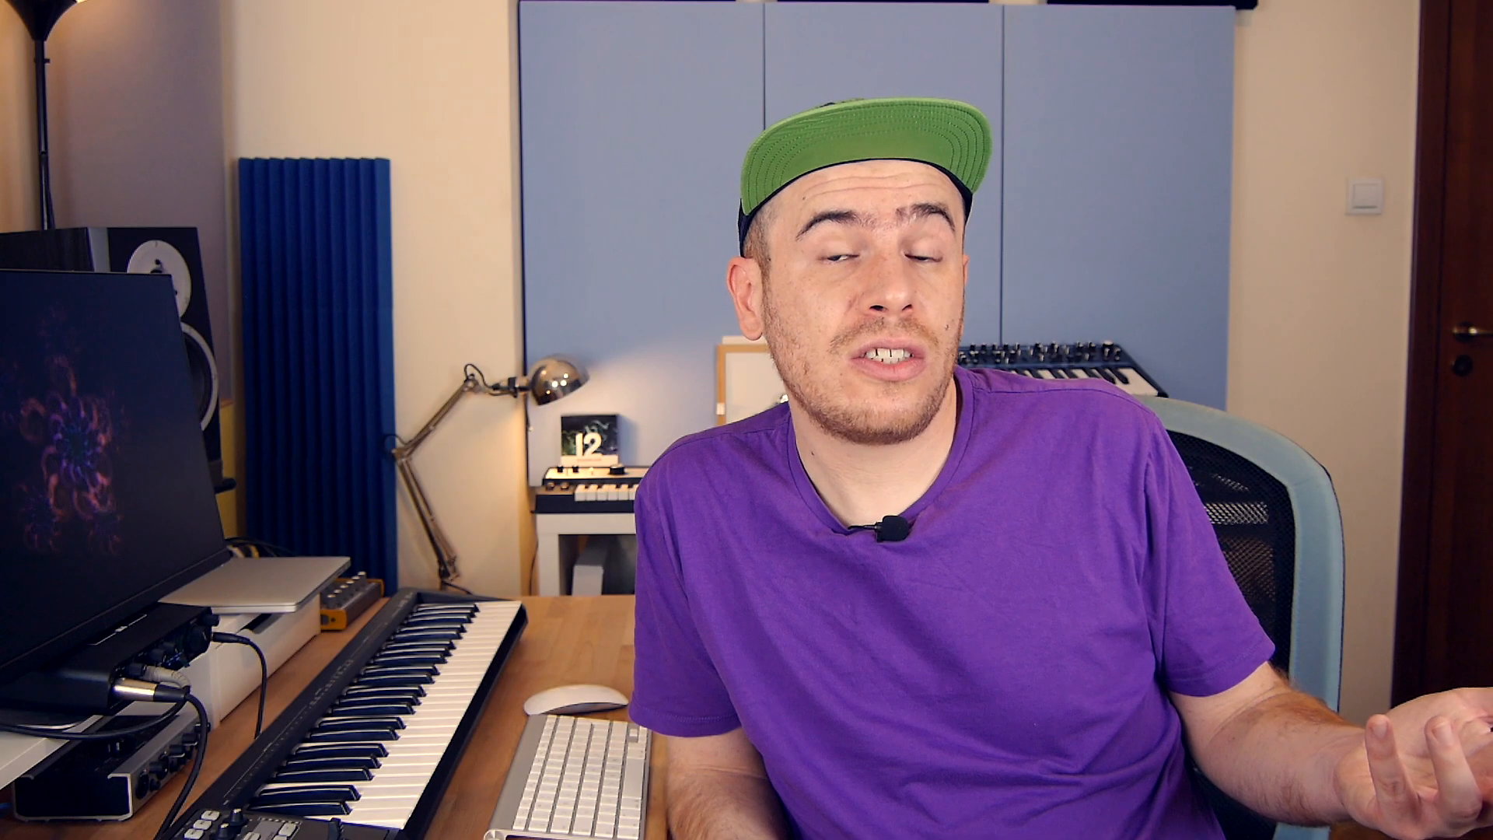